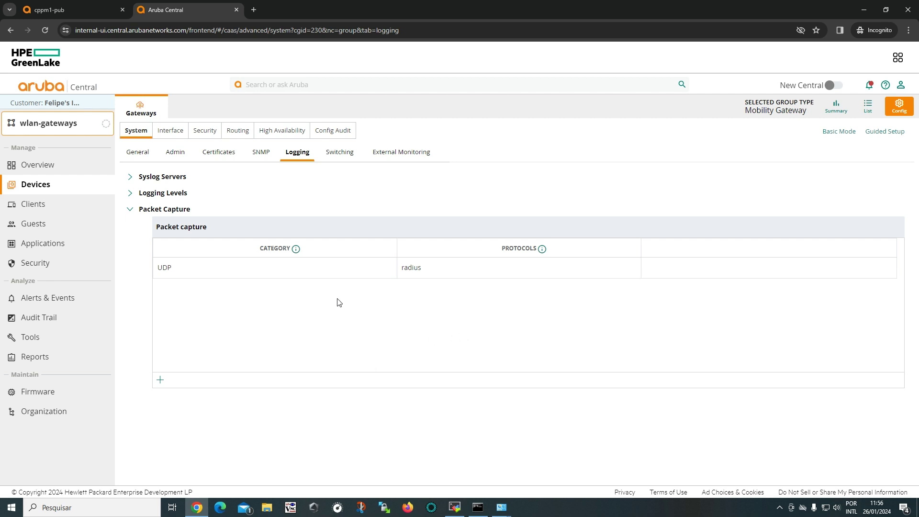
Select the UDP radius entry in the wlan-gateways Packet Capture list.
{"action": "left_click", "coordinate": [176, 273]}
Switch to the wlan-aps group, locate the pcap-tunnel WLAN and open it for editing.
{"action": "left_click", "coordinate": [63, 128]}
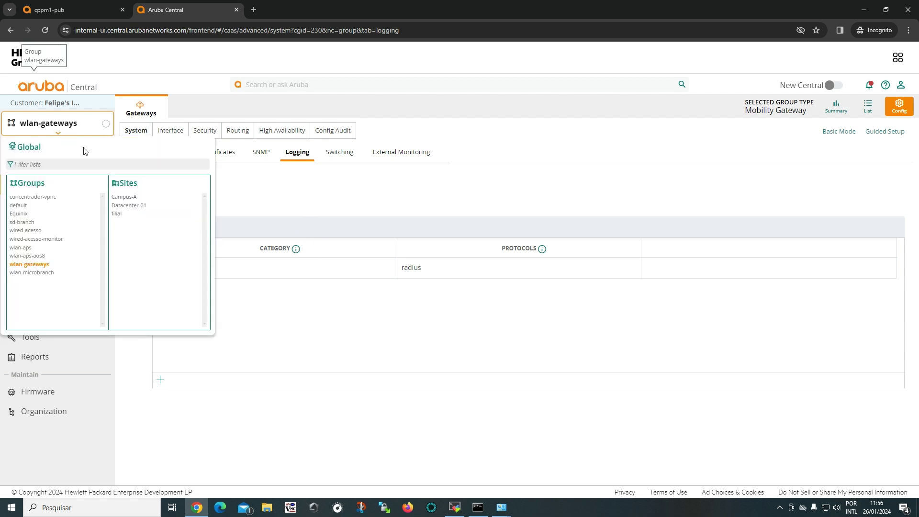
{"action": "left_click", "coordinate": [72, 250]}
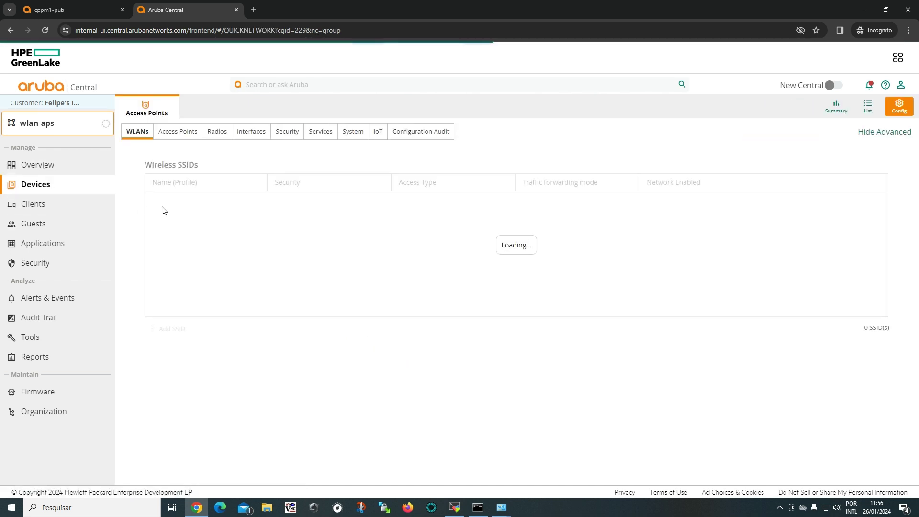
{"action": "left_click", "coordinate": [225, 219]}
{"action": "scroll", "coordinate": [225, 219], "scroll_direction": "down", "scroll_amount": 1}
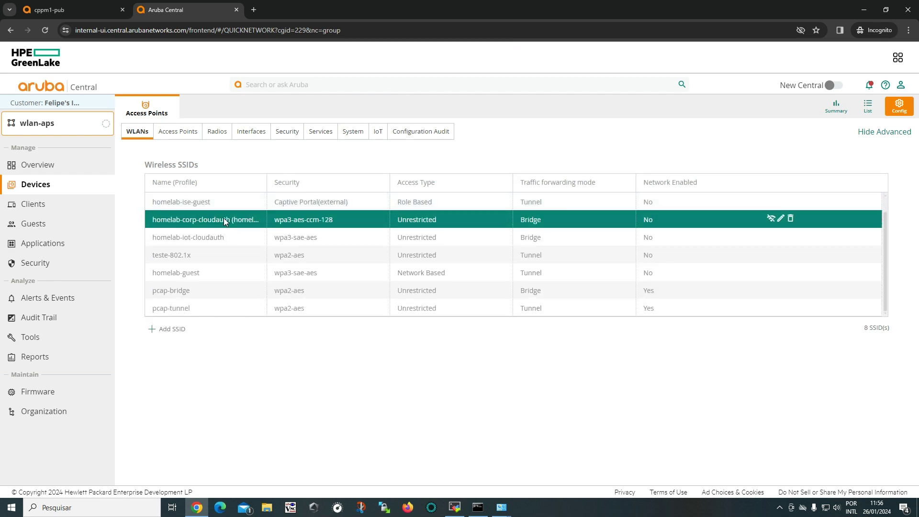
{"action": "left_click", "coordinate": [187, 308]}
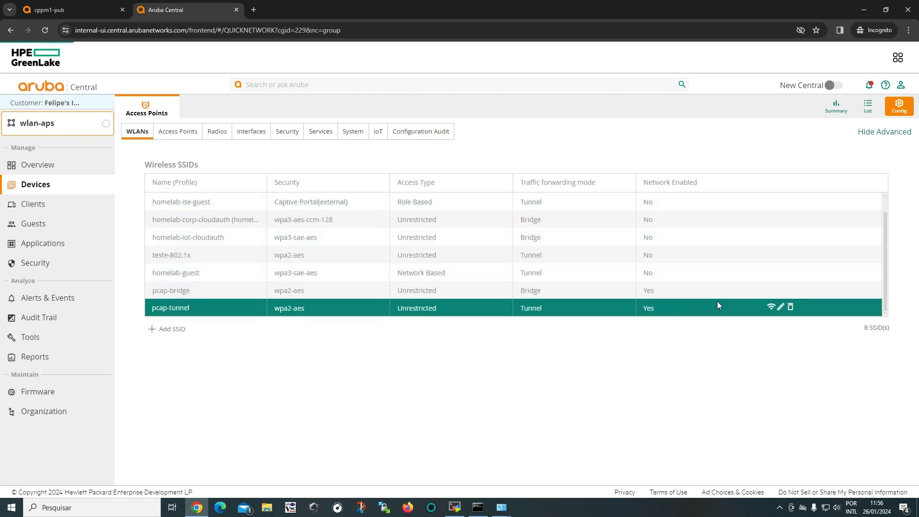
{"action": "left_click", "coordinate": [781, 310]}
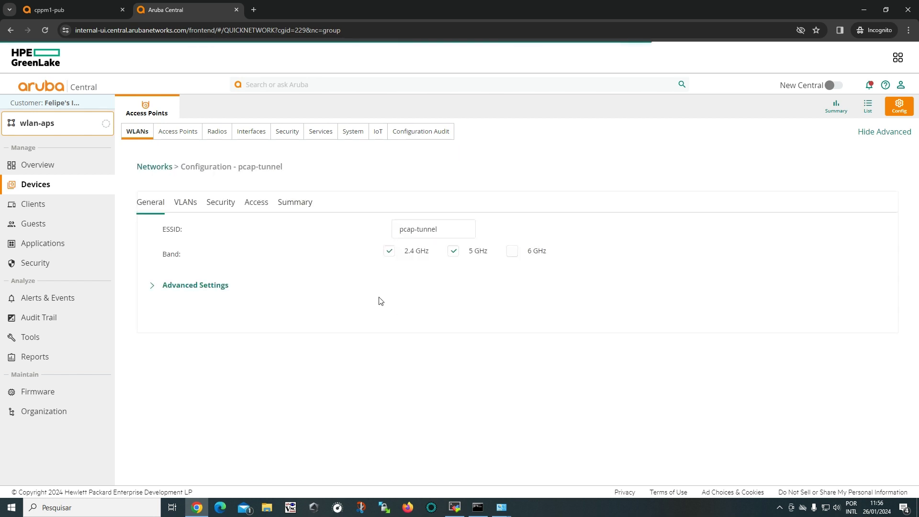
Review pcap-tunnel's VLAN tunnel-iot(103), then view its WPA2-Enterprise security settings.
{"action": "left_click", "coordinate": [184, 203]}
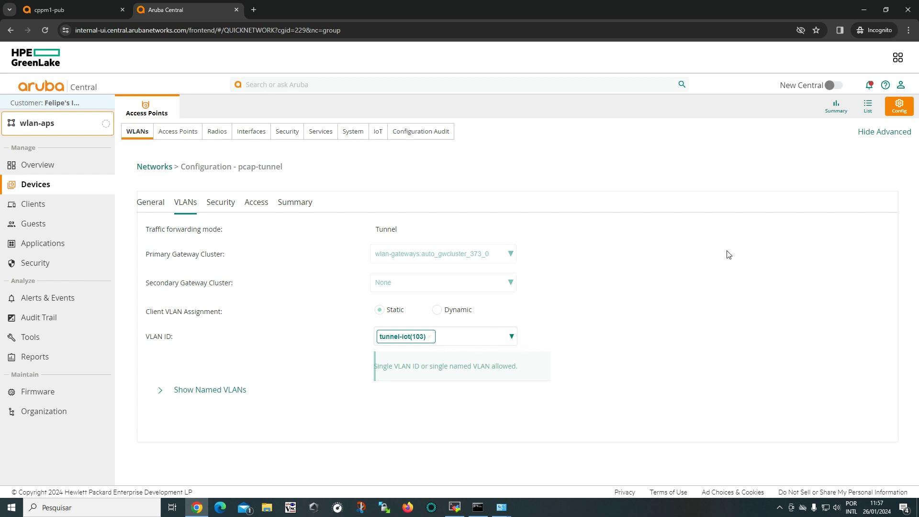
{"action": "left_click", "coordinate": [232, 208]}
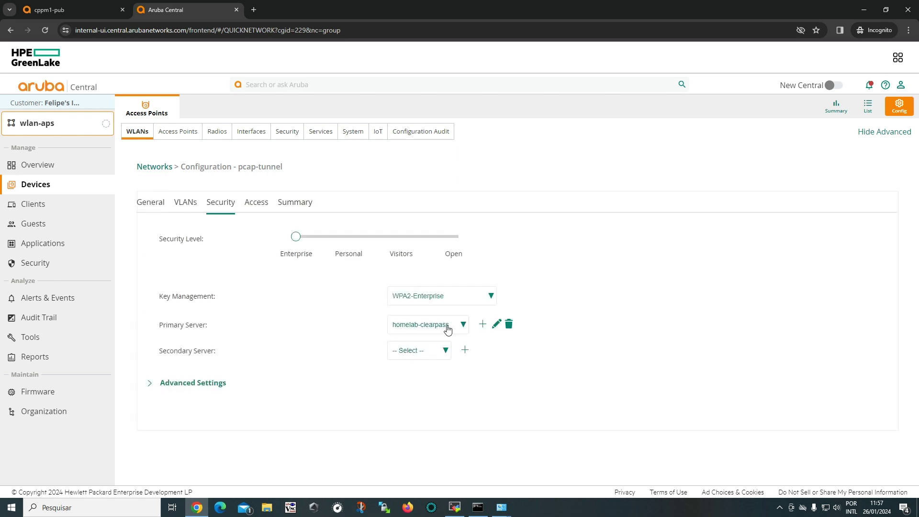
Enter a new shared key in both key fields for homelab-clearpass and confirm.
{"action": "left_click", "coordinate": [496, 324]}
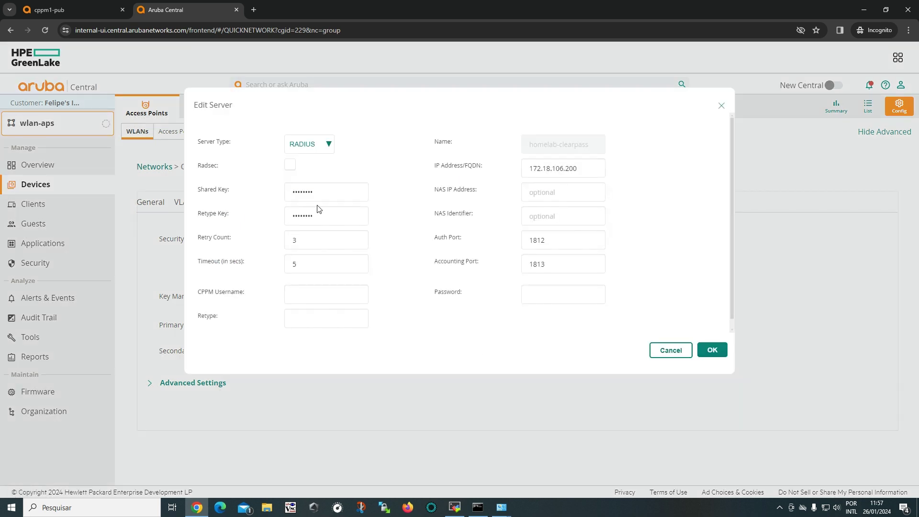
{"action": "left_click_drag", "start_coordinate": [329, 193], "coordinate": [205, 197]}
{"action": "type", "text": "a"}
{"action": "key", "text": "Tab"}
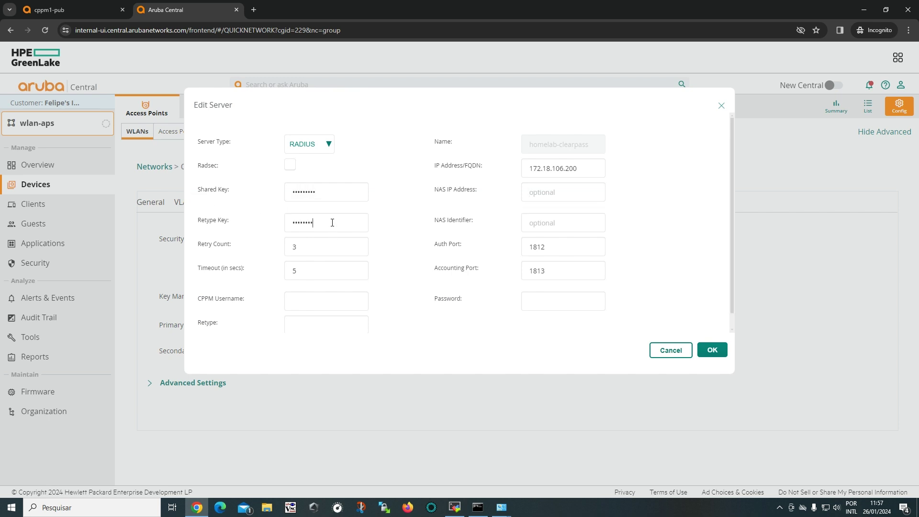
{"action": "key", "text": "ctrl+a"}
{"action": "key", "text": "BackSpace"}
{"action": "type", "text": "a"}
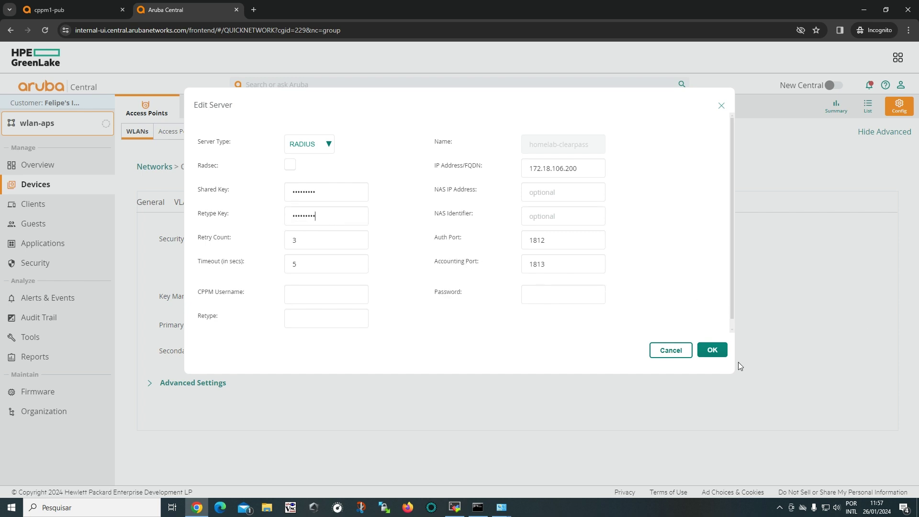
{"action": "left_click", "coordinate": [711, 351]}
{"action": "left_click", "coordinate": [842, 482]}
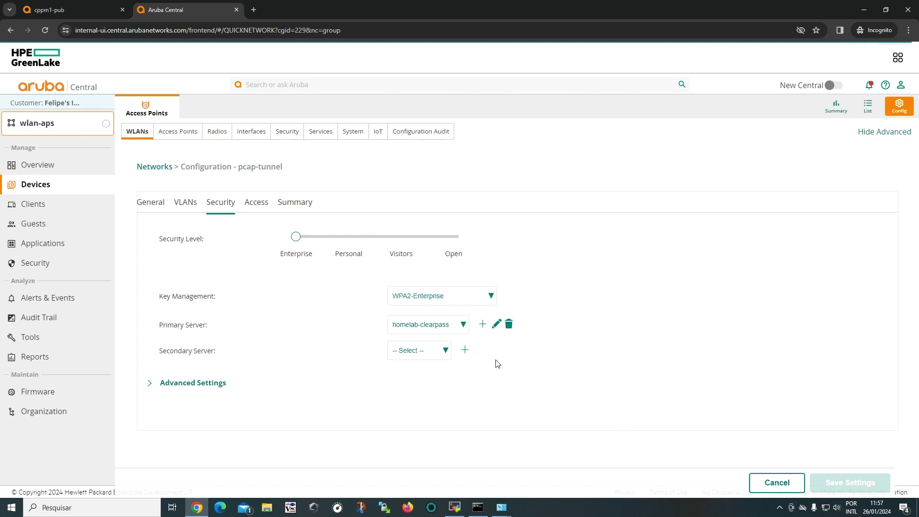
Check the Access and Summary tabs, then save pcap-tunnel and dismiss the success message.
{"action": "left_click", "coordinate": [263, 202]}
{"action": "left_click", "coordinate": [294, 203]}
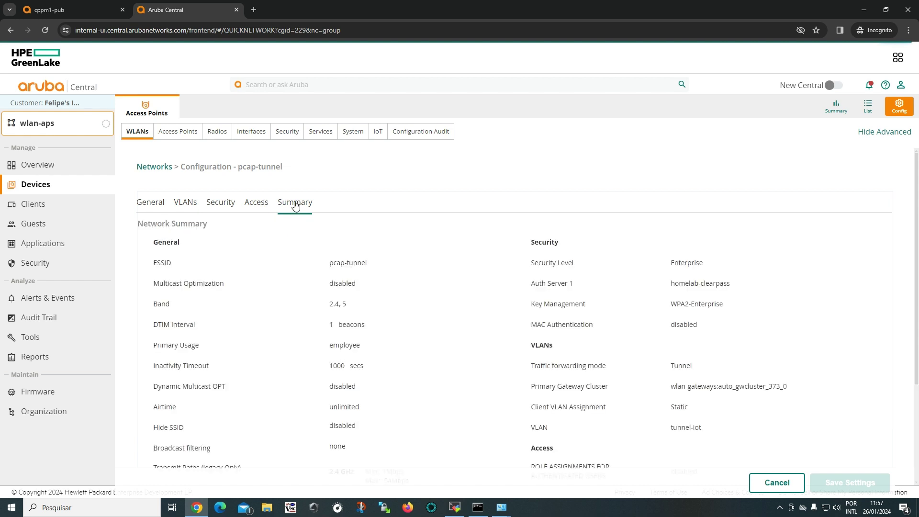
{"action": "left_click", "coordinate": [217, 204]}
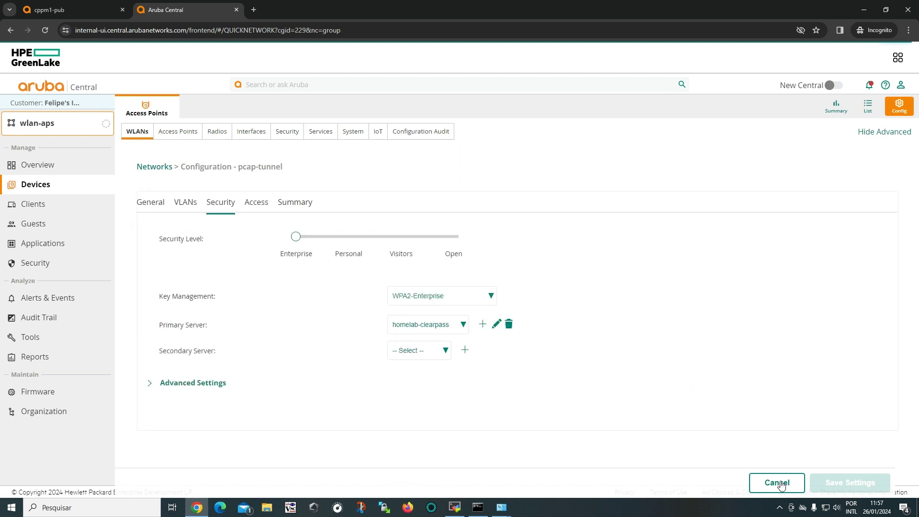
{"action": "left_click", "coordinate": [845, 485]}
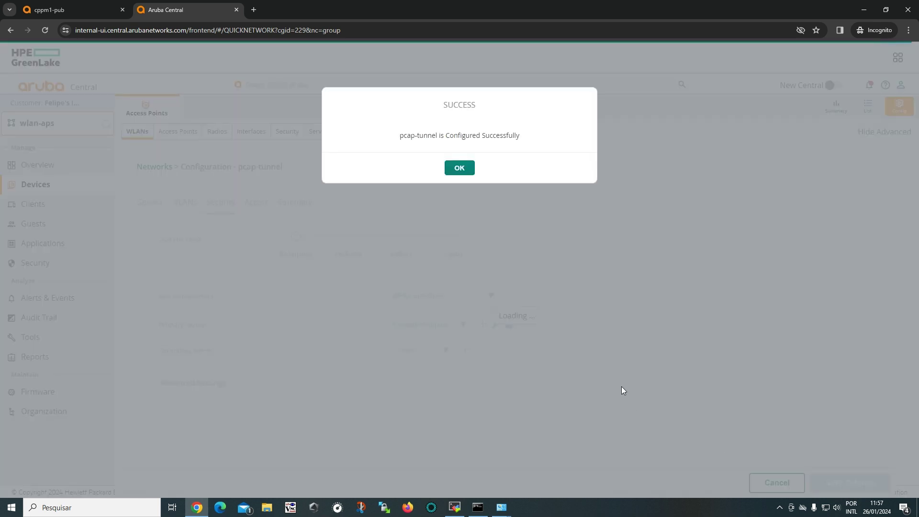
{"action": "left_click", "coordinate": [460, 168]}
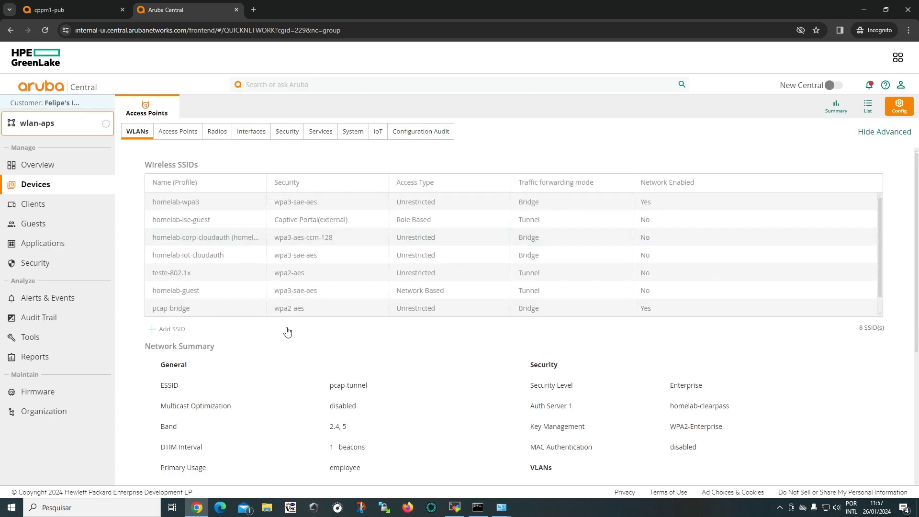
{"action": "left_click", "coordinate": [69, 126]}
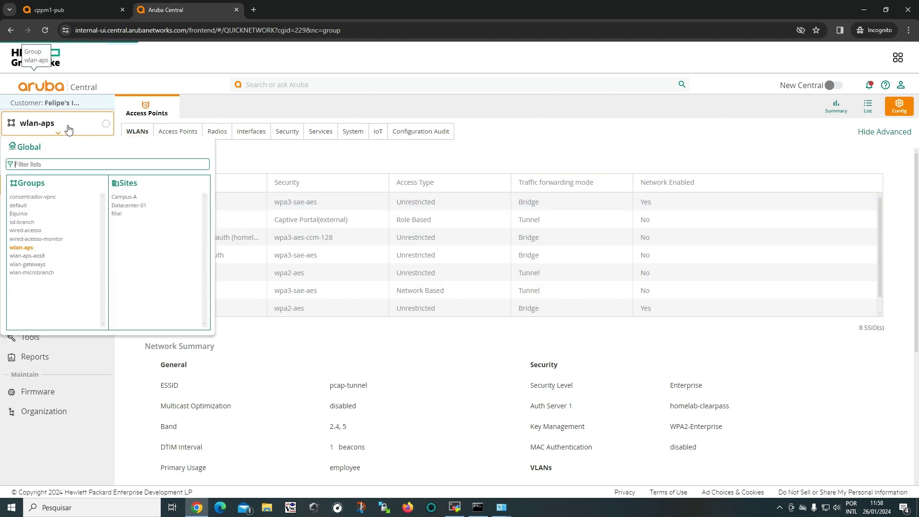
Open the Tools > Console tab for campus-wlan-gateway in the wlan-gateways group.
{"action": "left_click", "coordinate": [41, 265]}
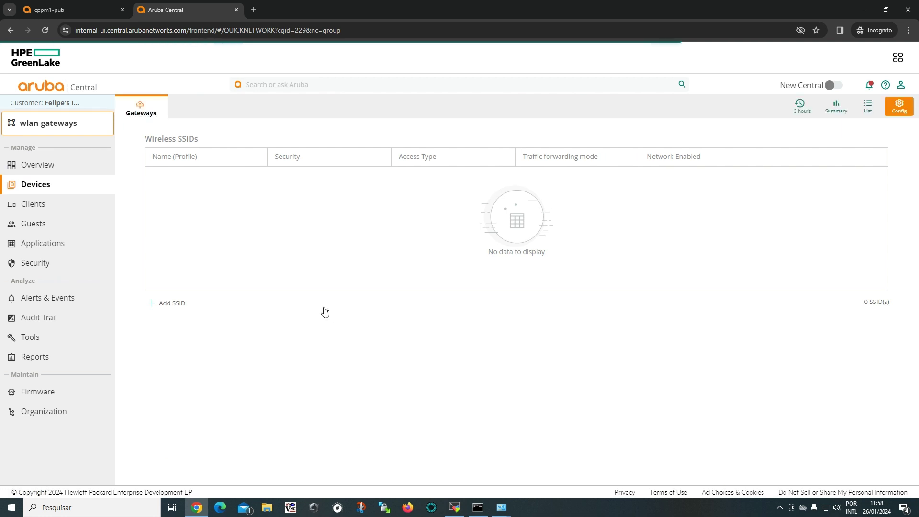
{"action": "left_click", "coordinate": [868, 109]}
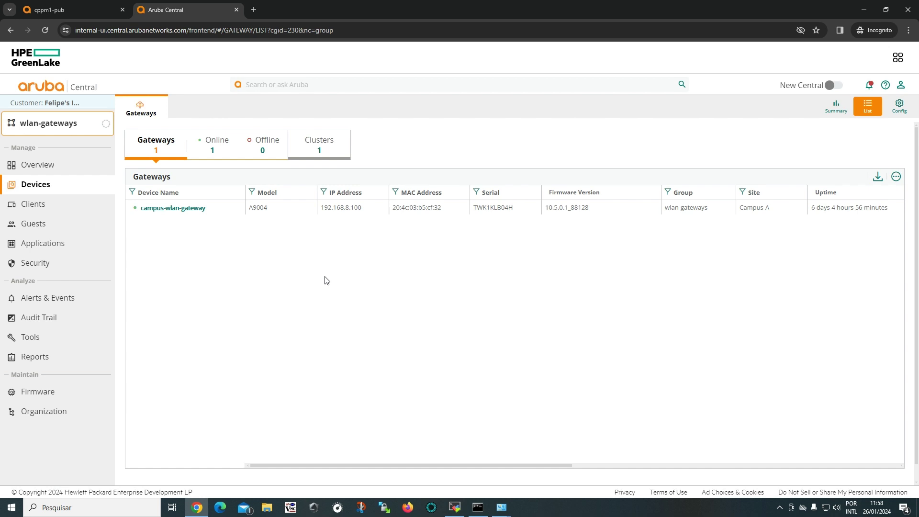
{"action": "left_click", "coordinate": [192, 209]}
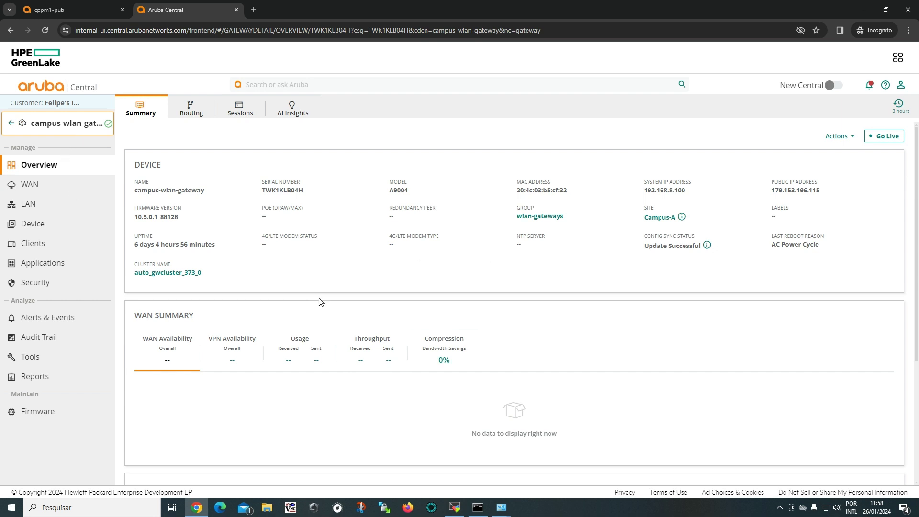
{"action": "left_click", "coordinate": [42, 360]}
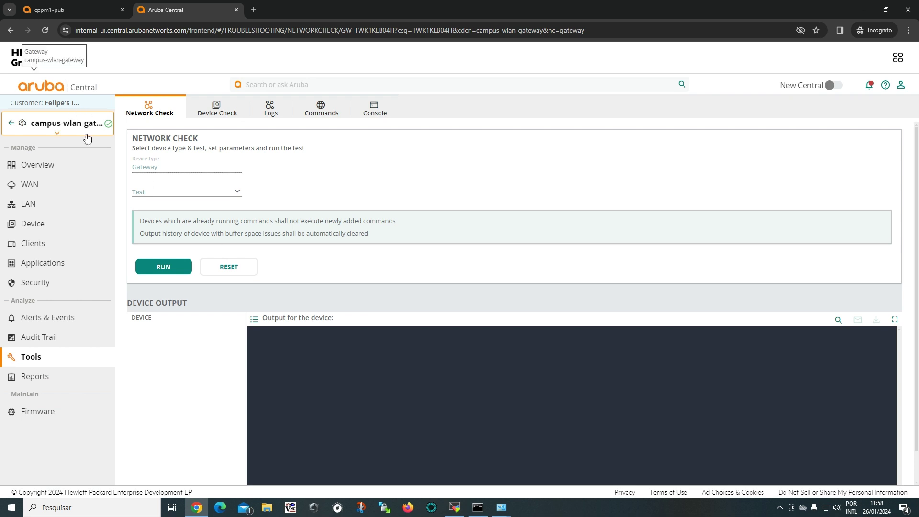
{"action": "left_click", "coordinate": [375, 112]}
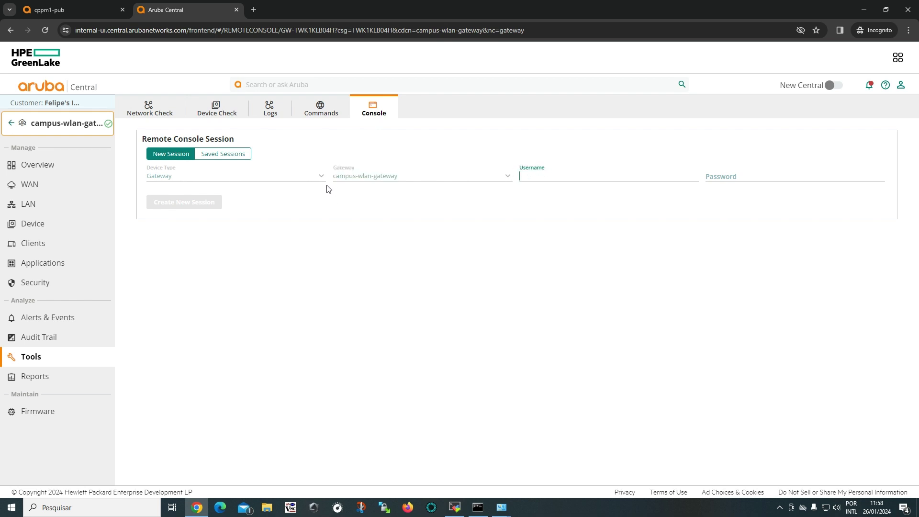
Search Google for 'aruba central firewall ports' in a new tab.
{"action": "left_click", "coordinate": [254, 9]}
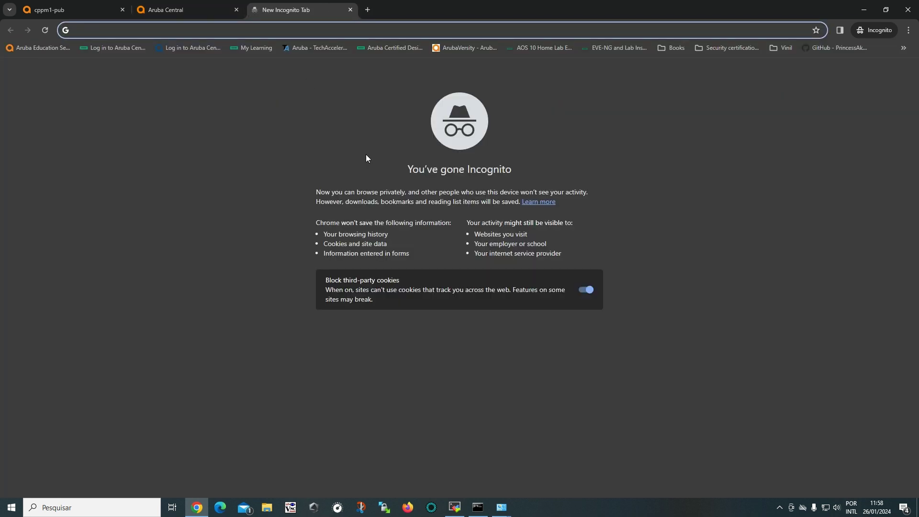
{"action": "type", "text": "aruba central f"}
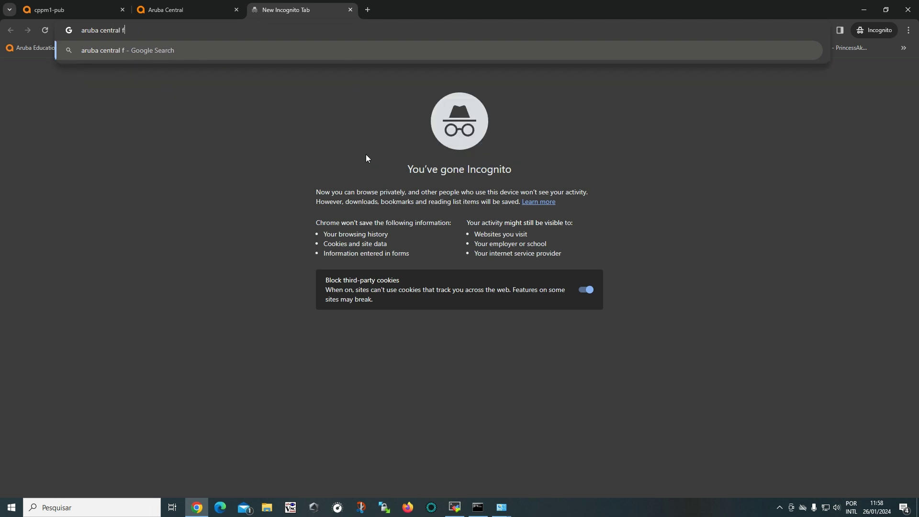
{"action": "type", "text": "irewall ports"}
{"action": "key", "text": "Return"}
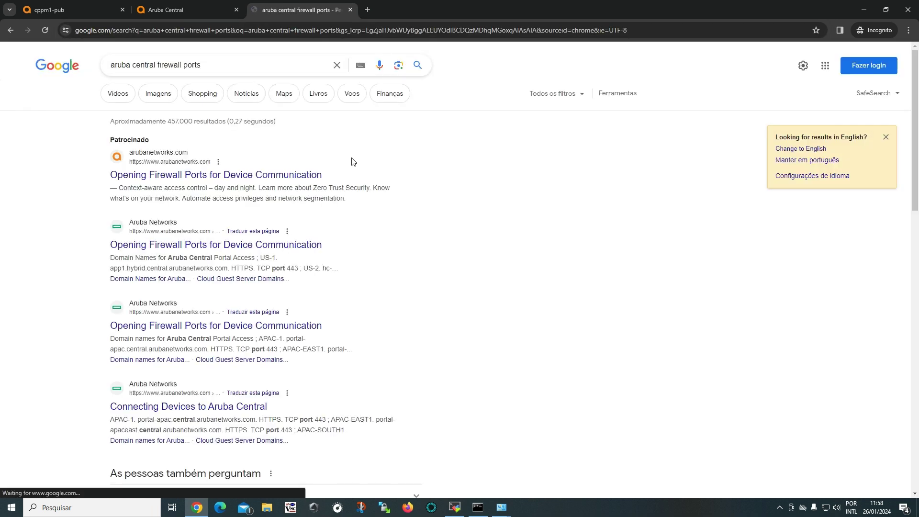
Open Aruba's firewall ports documentation page and scroll through its port tables.
{"action": "left_click", "coordinate": [308, 175]}
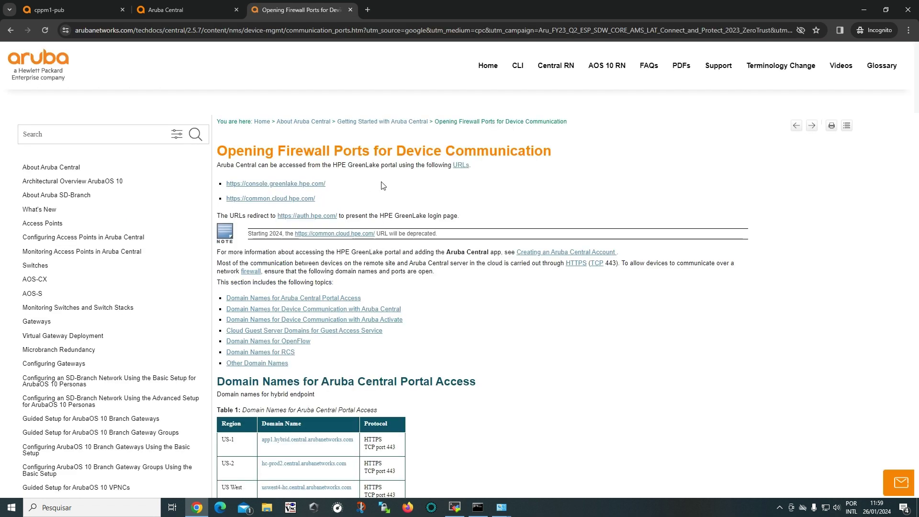
{"action": "scroll", "coordinate": [344, 316], "scroll_direction": "down", "scroll_amount": 4}
{"action": "scroll", "coordinate": [371, 198], "scroll_direction": "down", "scroll_amount": 2}
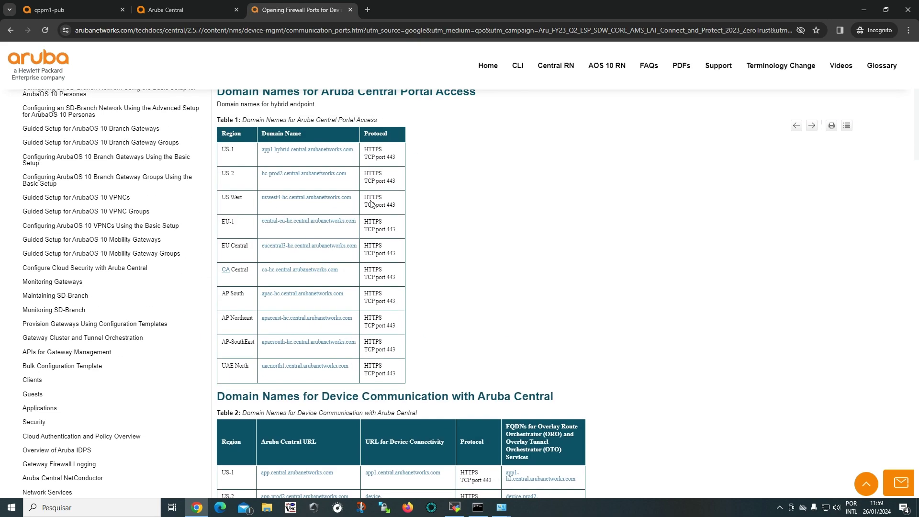
{"action": "scroll", "coordinate": [370, 203], "scroll_direction": "down", "scroll_amount": 11}
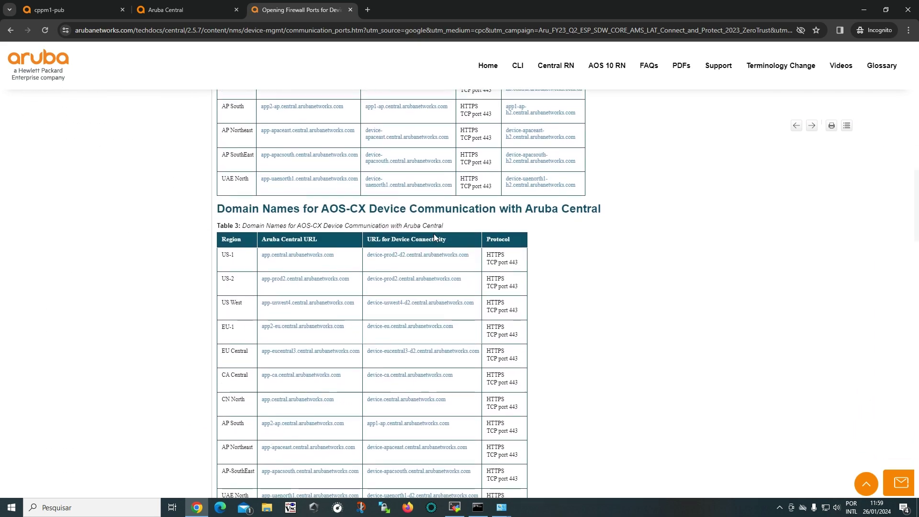
{"action": "scroll", "coordinate": [433, 235], "scroll_direction": "down", "scroll_amount": 2}
{"action": "scroll", "coordinate": [434, 234], "scroll_direction": "down", "scroll_amount": 4}
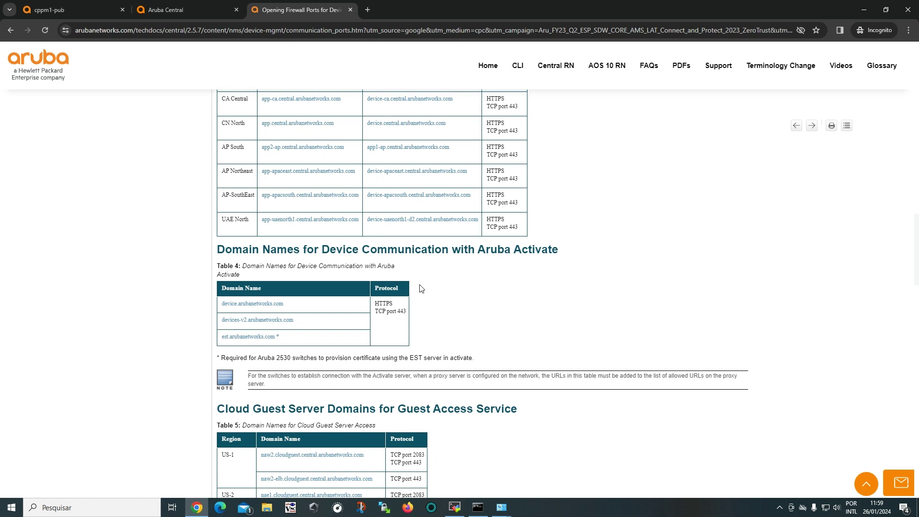
{"action": "scroll", "coordinate": [421, 267], "scroll_direction": "down", "scroll_amount": 8}
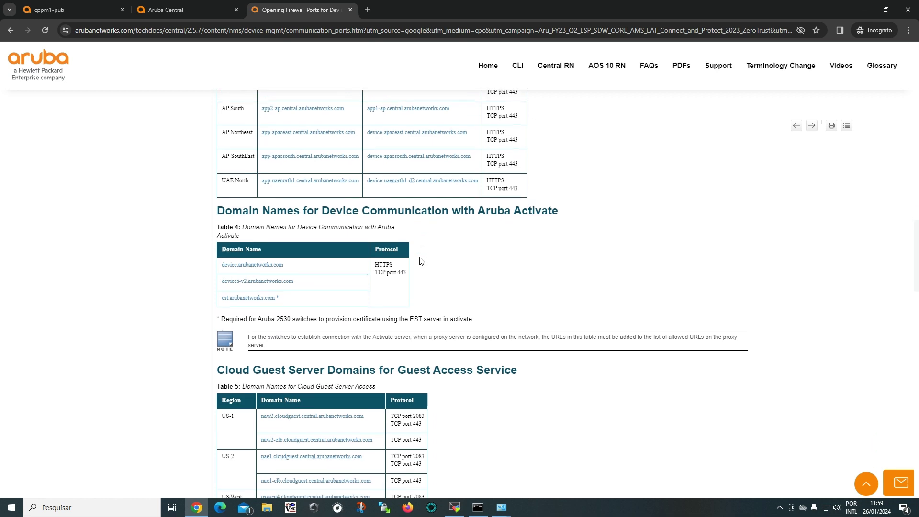
{"action": "scroll", "coordinate": [548, 286], "scroll_direction": "down", "scroll_amount": 8}
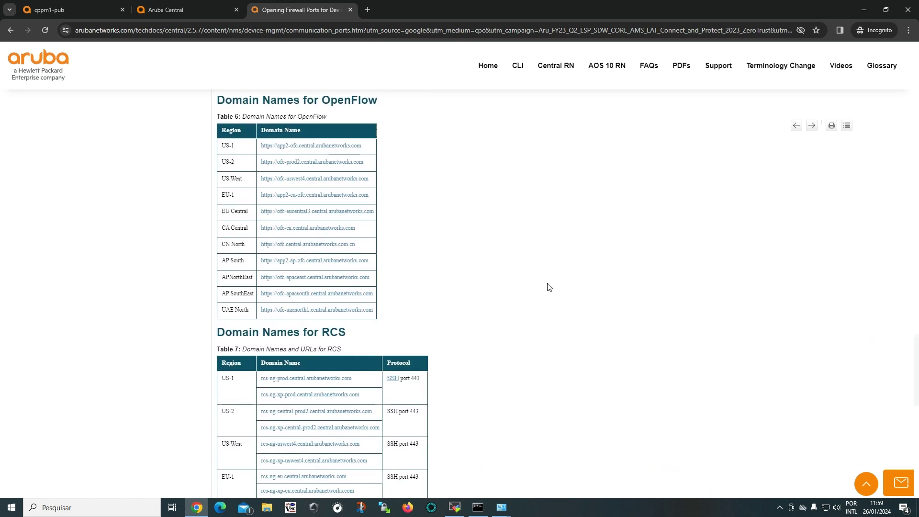
{"action": "scroll", "coordinate": [421, 237], "scroll_direction": "down", "scroll_amount": 3}
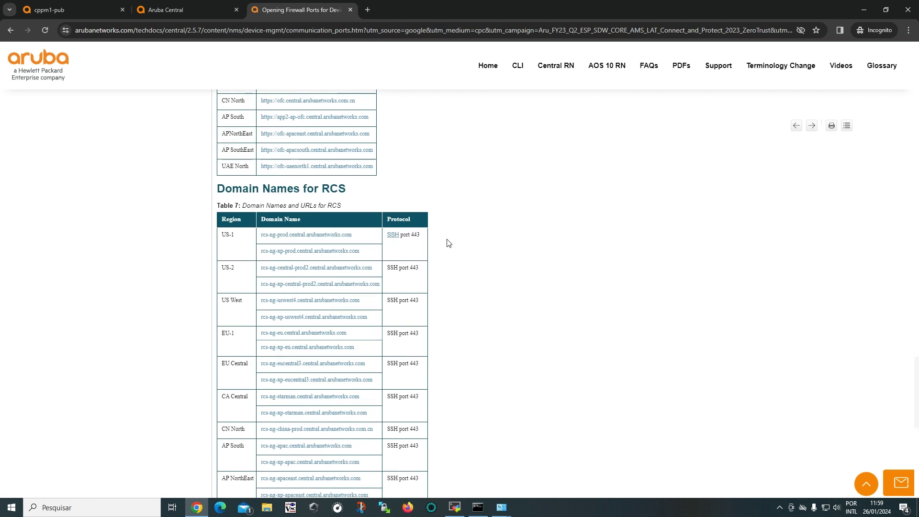
{"action": "scroll", "coordinate": [448, 243], "scroll_direction": "down", "scroll_amount": 1}
{"action": "scroll", "coordinate": [423, 294], "scroll_direction": "down", "scroll_amount": 3}
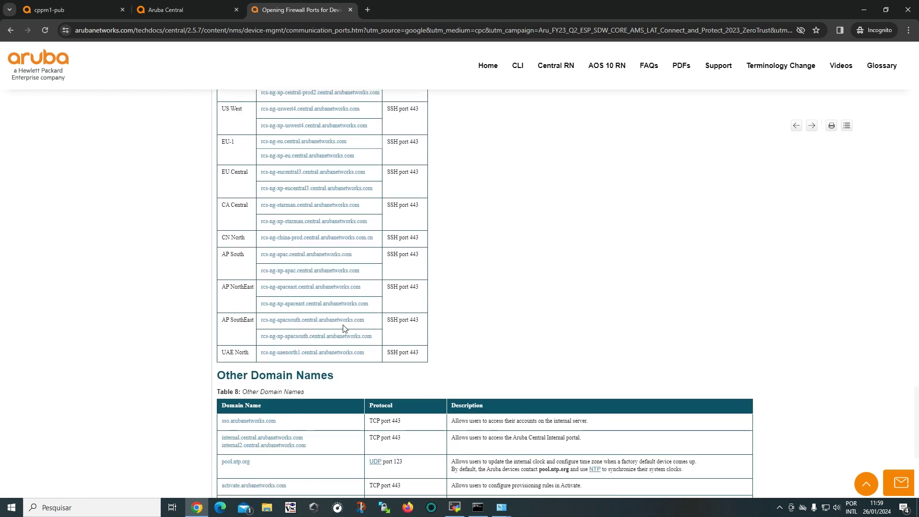
{"action": "scroll", "coordinate": [345, 329], "scroll_direction": "up", "scroll_amount": 1}
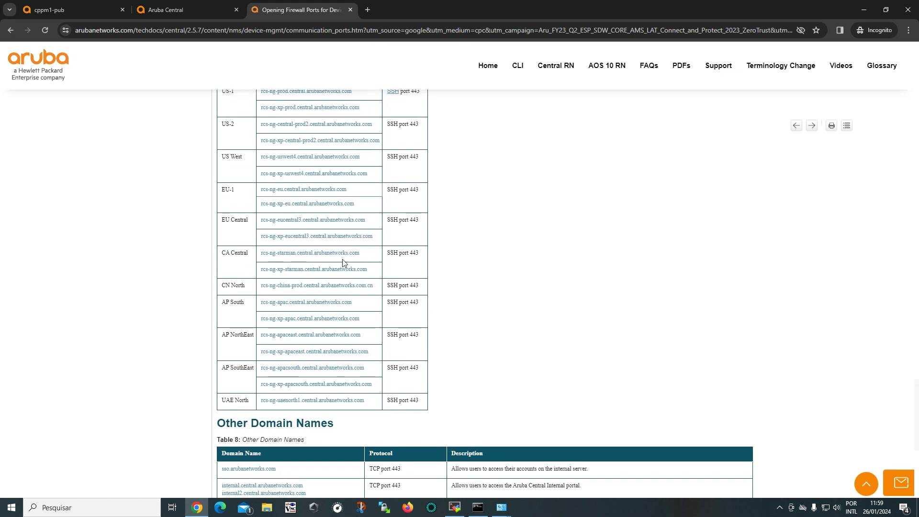
{"action": "scroll", "coordinate": [345, 256], "scroll_direction": "up", "scroll_amount": 4}
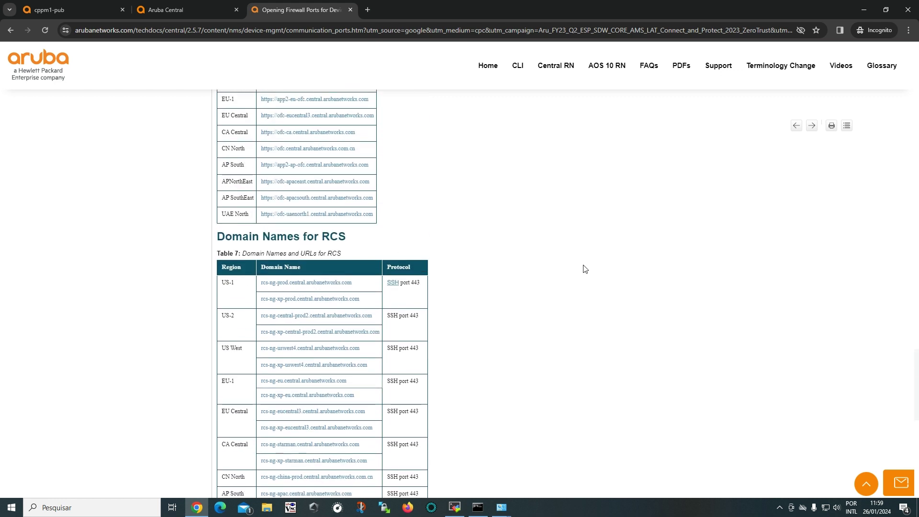
{"action": "scroll", "coordinate": [584, 268], "scroll_direction": "down", "scroll_amount": 9}
Find 'ssh' on the page, confirming RCS domains use port 443, then return to Central.
{"action": "key", "text": "ctrl+f"}
{"action": "type", "text": "ssh"}
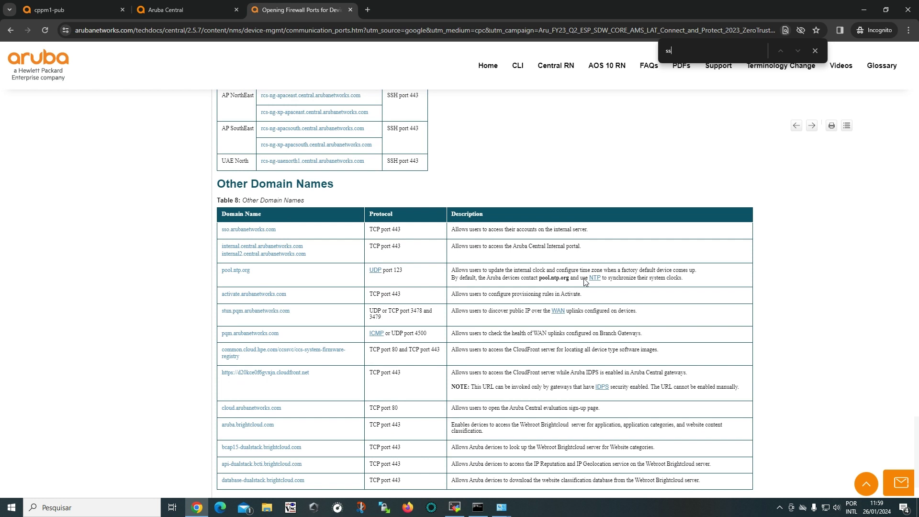
{"action": "key", "text": "Return"}
{"action": "key", "text": "Return"}
{"action": "key", "text": "Return"}
{"action": "key", "text": "Return"}
{"action": "key", "text": "Return"}
{"action": "key", "text": "Return"}
{"action": "key", "text": "Return"}
{"action": "key", "text": "Return"}
{"action": "key", "text": "Return"}
{"action": "key", "text": "Return"}
{"action": "key", "text": "Return"}
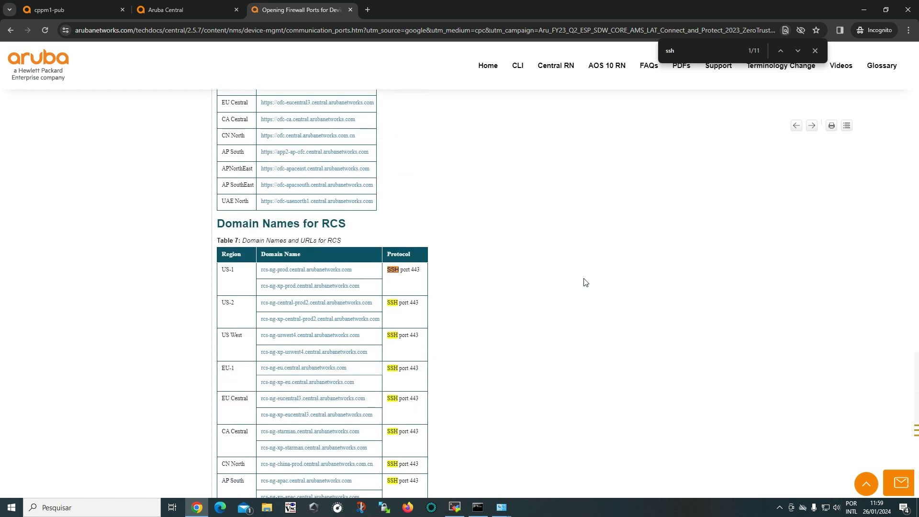
{"action": "scroll", "coordinate": [584, 282], "scroll_direction": "down", "scroll_amount": 3}
{"action": "scroll", "coordinate": [585, 282], "scroll_direction": "up", "scroll_amount": 12}
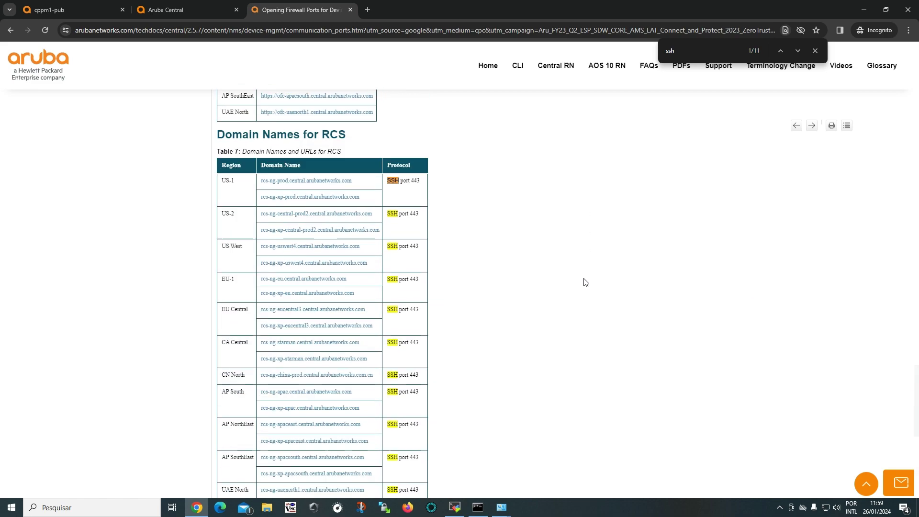
{"action": "left_click", "coordinate": [814, 51]}
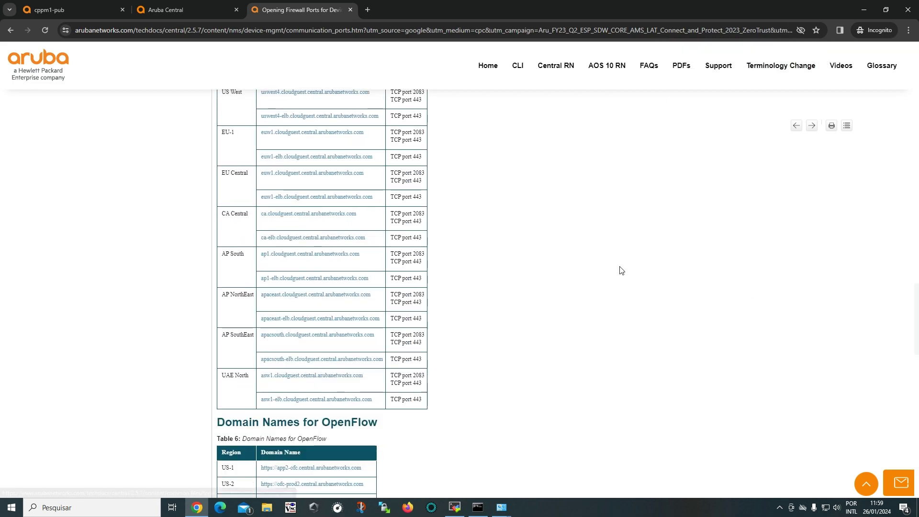
{"action": "scroll", "coordinate": [549, 333], "scroll_direction": "up", "scroll_amount": 10}
{"action": "scroll", "coordinate": [549, 333], "scroll_direction": "up", "scroll_amount": 20}
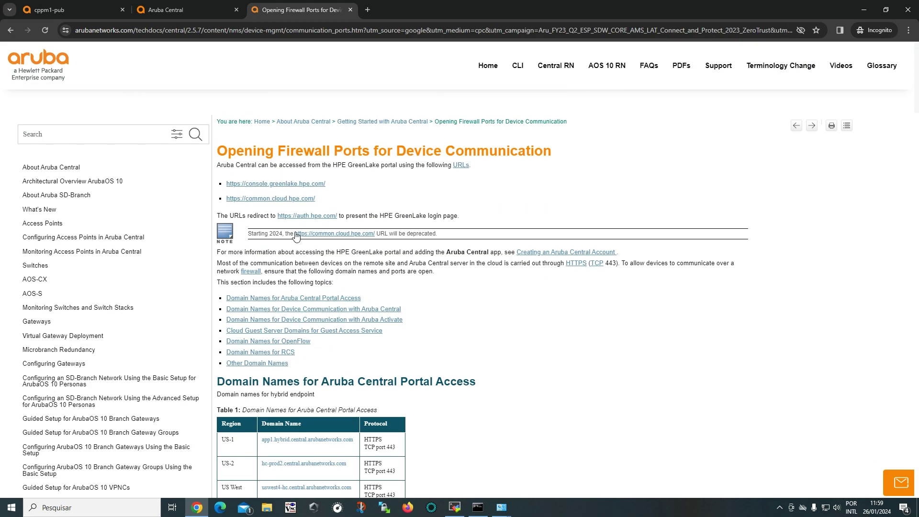
{"action": "left_click", "coordinate": [168, 10]}
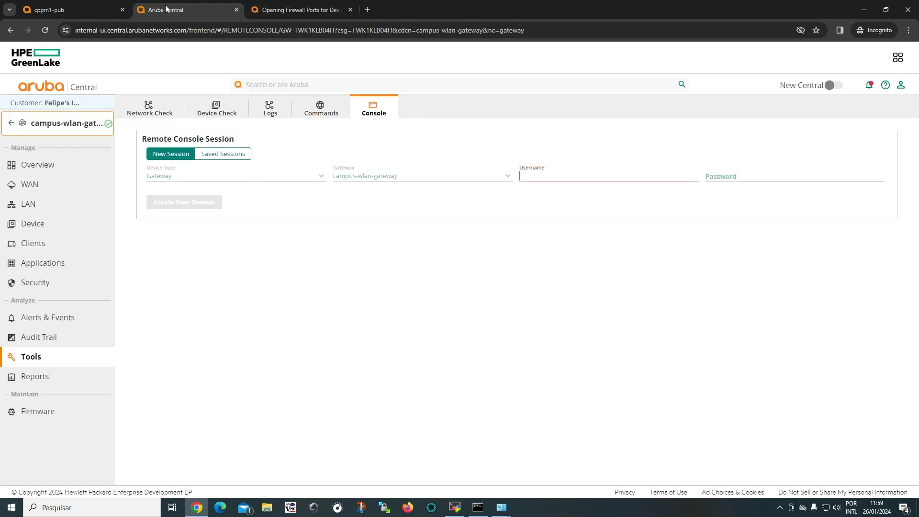
Log in with the admin console credentials, start a new session and run 'show packet-capture'.
{"action": "left_click", "coordinate": [560, 175]}
{"action": "type", "text": "admin"}
{"action": "key", "text": "Tab"}
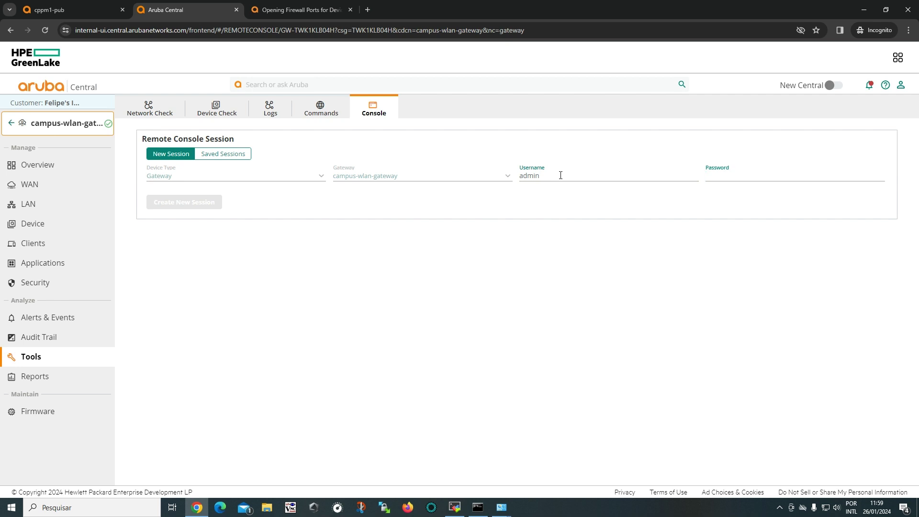
{"action": "type", "text": "•••••••••"}
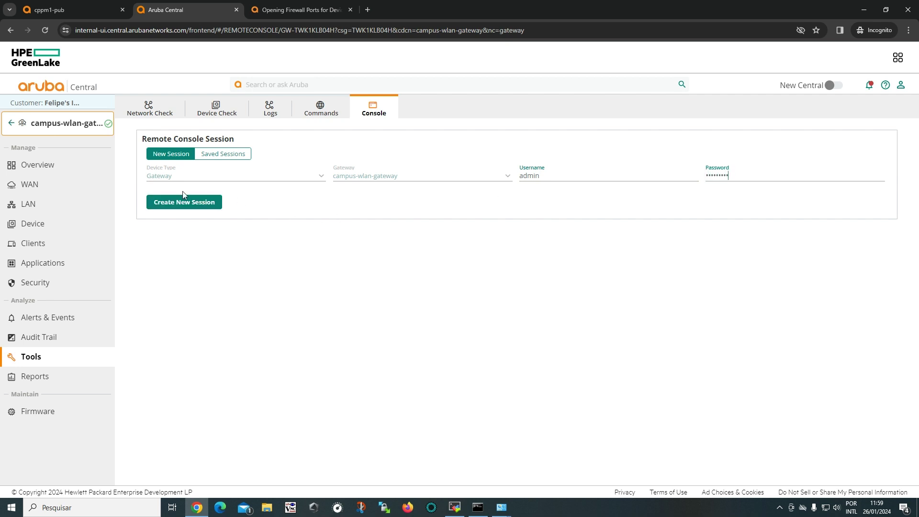
{"action": "left_click", "coordinate": [181, 204]}
{"action": "scroll", "coordinate": [379, 230], "scroll_direction": "down", "scroll_amount": 2}
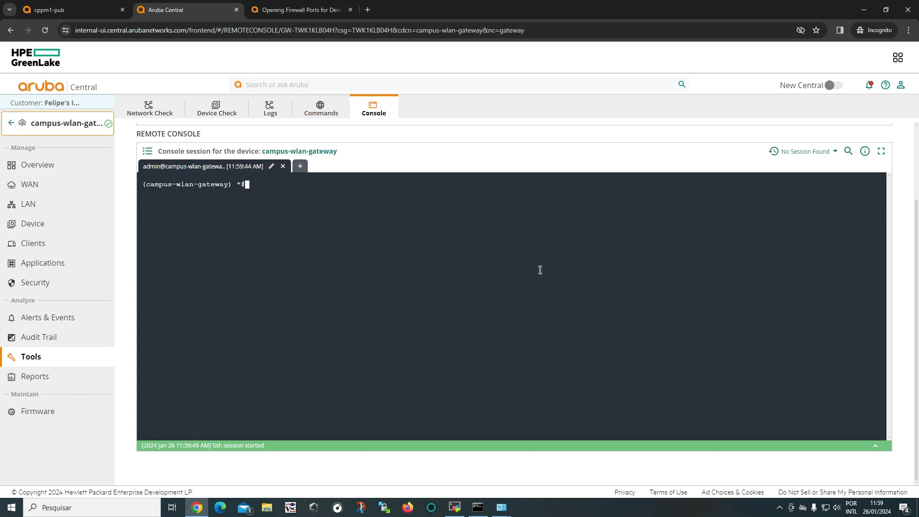
{"action": "type", "text": "show packet-capture"}
{"action": "key", "text": "Return"}
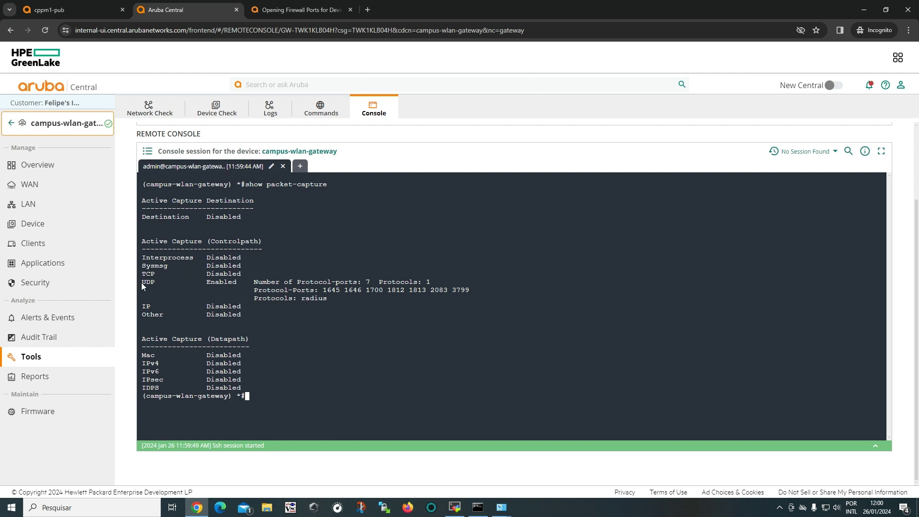
Highlight Controlpath, UDP Enabled, Protocols: radius and port 1812 in the output.
{"action": "left_click_drag", "start_coordinate": [144, 282], "coordinate": [224, 282]}
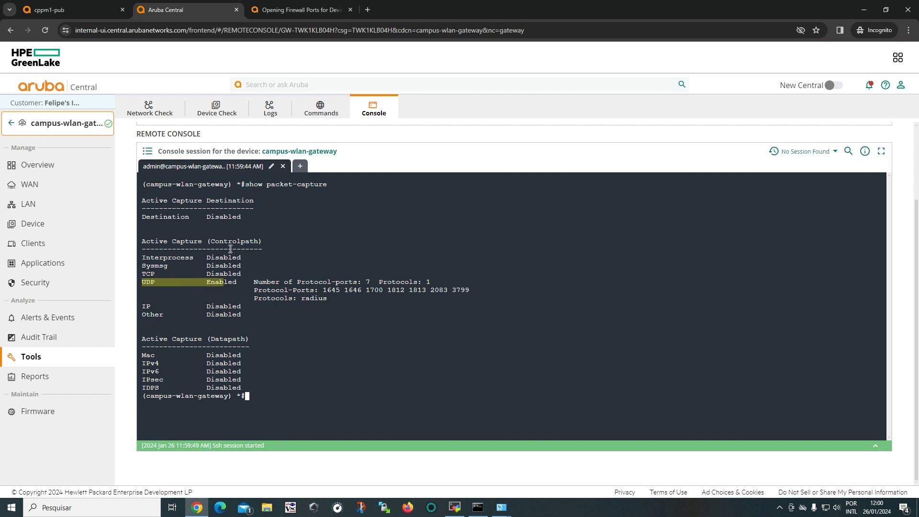
{"action": "left_click_drag", "start_coordinate": [211, 241], "coordinate": [258, 240]}
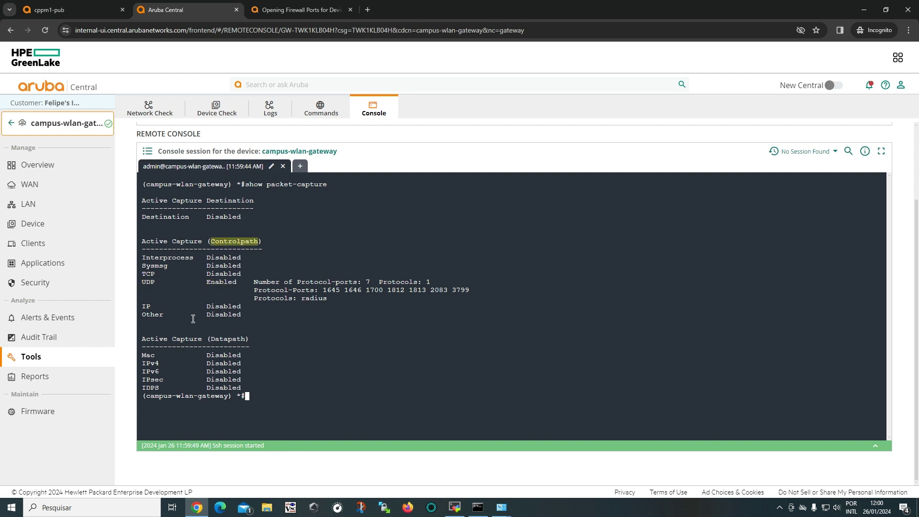
{"action": "left_click_drag", "start_coordinate": [143, 283], "coordinate": [233, 283]}
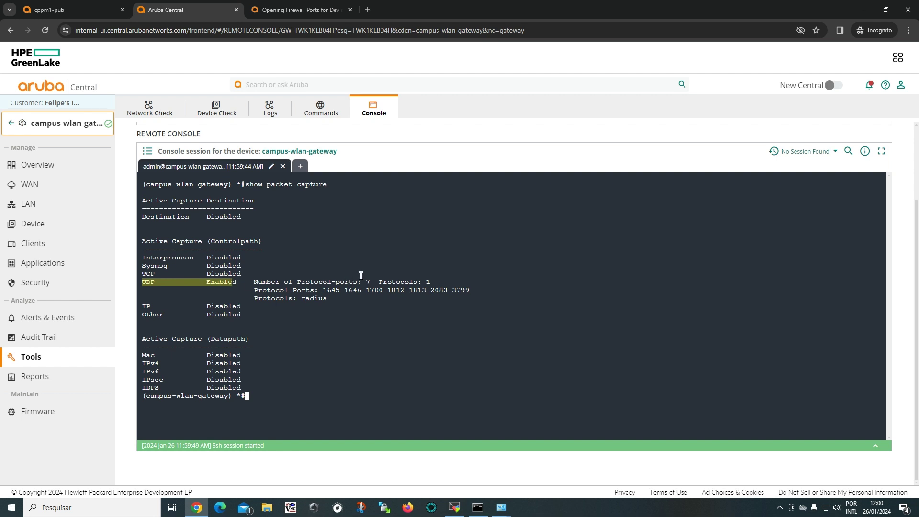
{"action": "left_click_drag", "start_coordinate": [335, 299], "coordinate": [254, 300]}
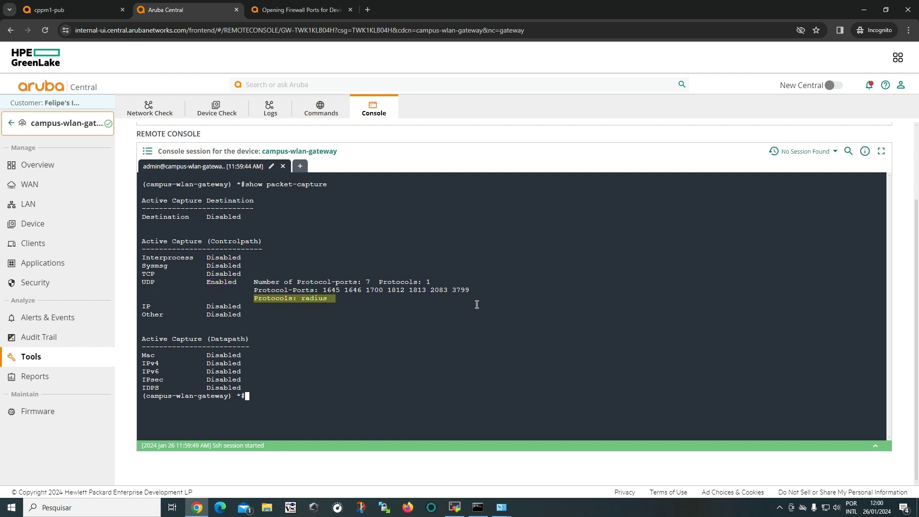
{"action": "left_click", "coordinate": [460, 286]}
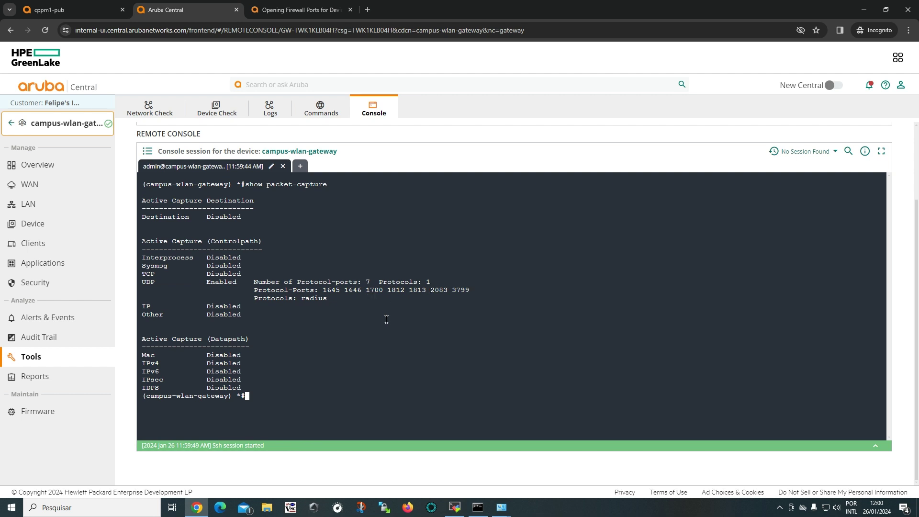
{"action": "double_click", "coordinate": [390, 290]}
Build 'show packet-capture controlpath-pcap' using ? help and run it, showing an empty capture file.
{"action": "left_click", "coordinate": [292, 408]}
{"action": "type", "text": "show pack"}
{"action": "key", "text": "question"}
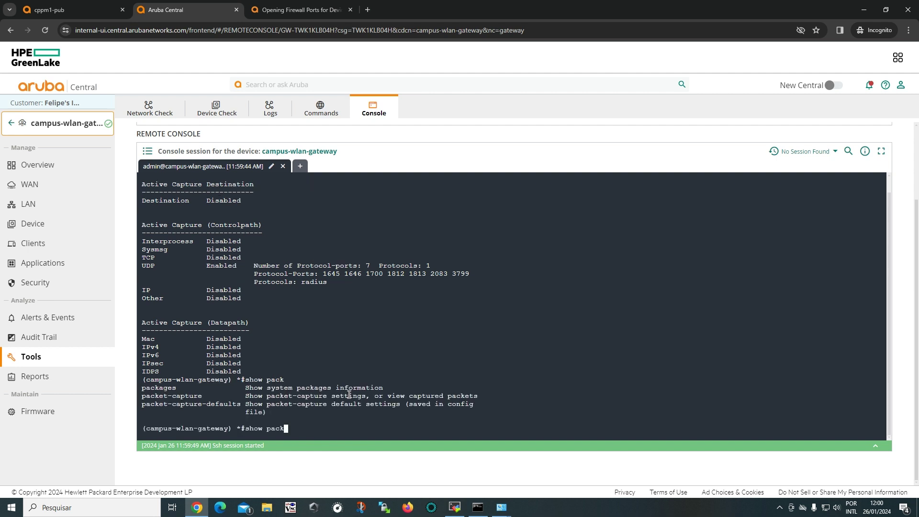
{"action": "type", "text": "et-capture"}
{"action": "key", "text": "question"}
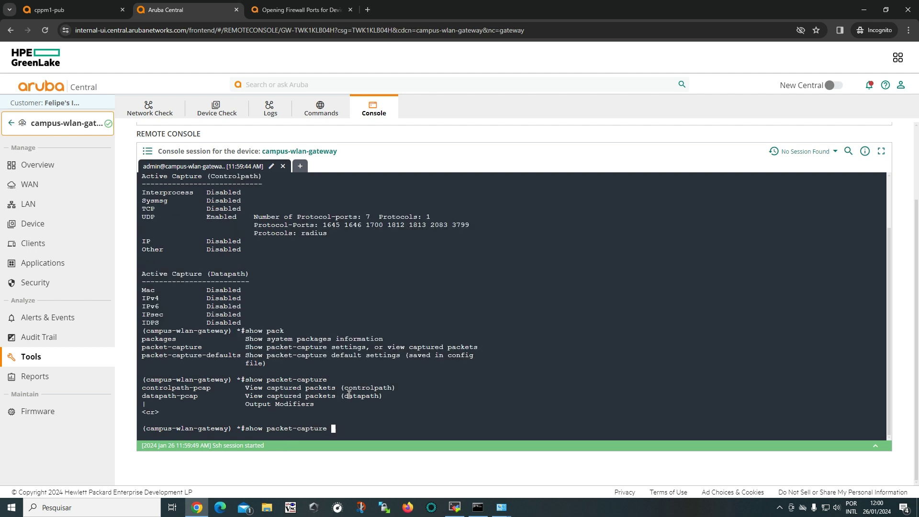
{"action": "type", "text": "controlpath-pcap"}
{"action": "key", "text": "question"}
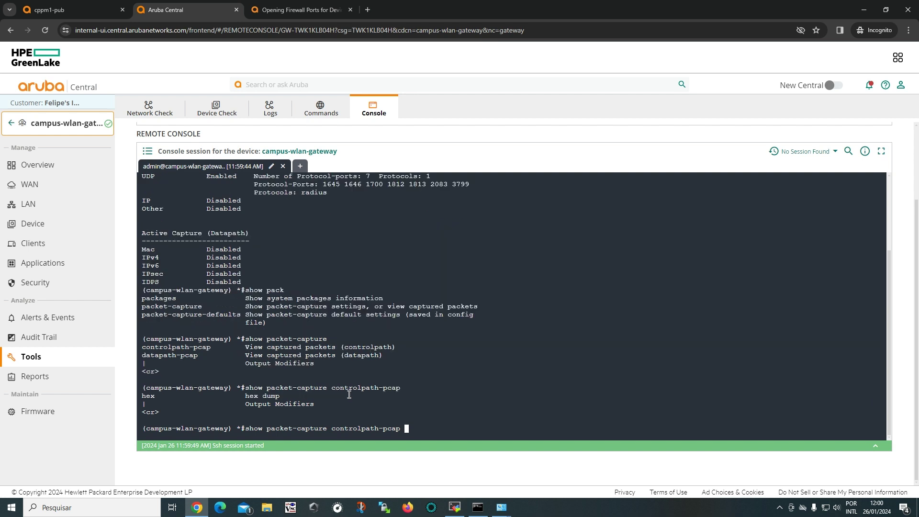
{"action": "key", "text": "Return"}
{"action": "key", "text": "Return"}
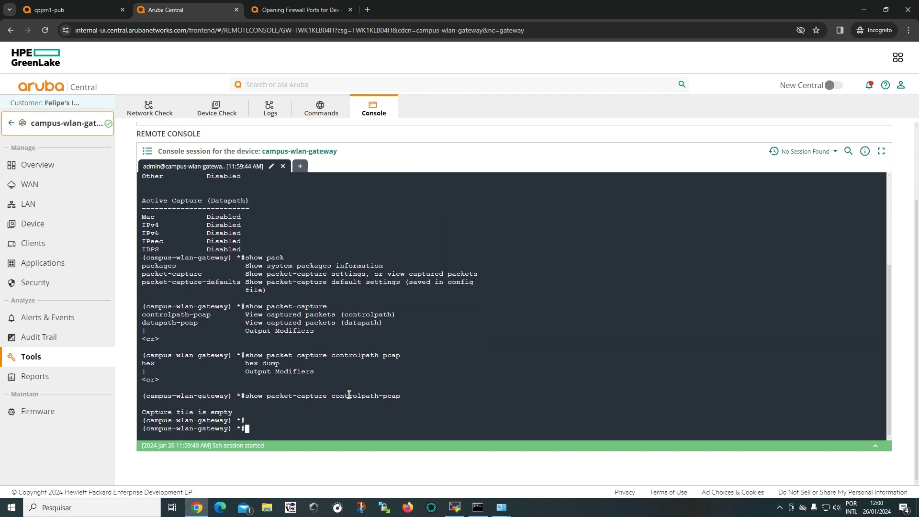
{"action": "key", "text": "Return"}
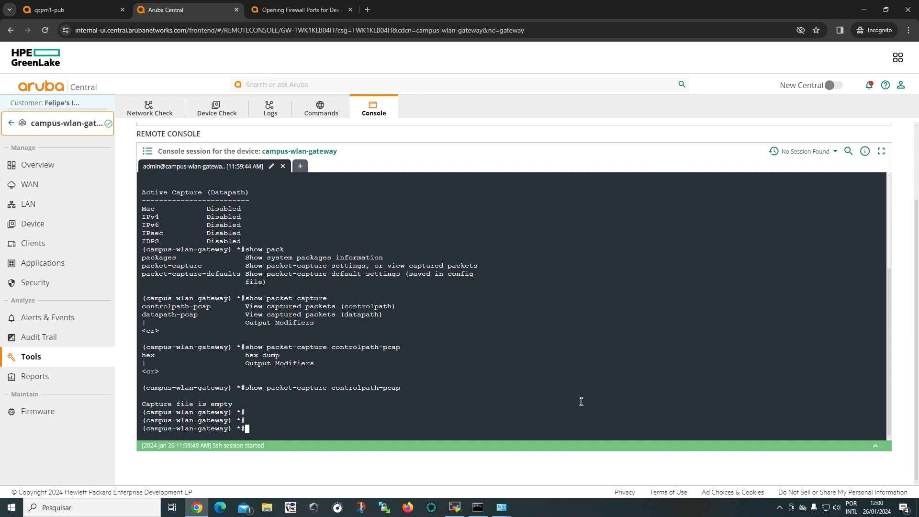
Disconnect from the pcap-bridge Wi-Fi network.
{"action": "left_click", "coordinate": [825, 506]}
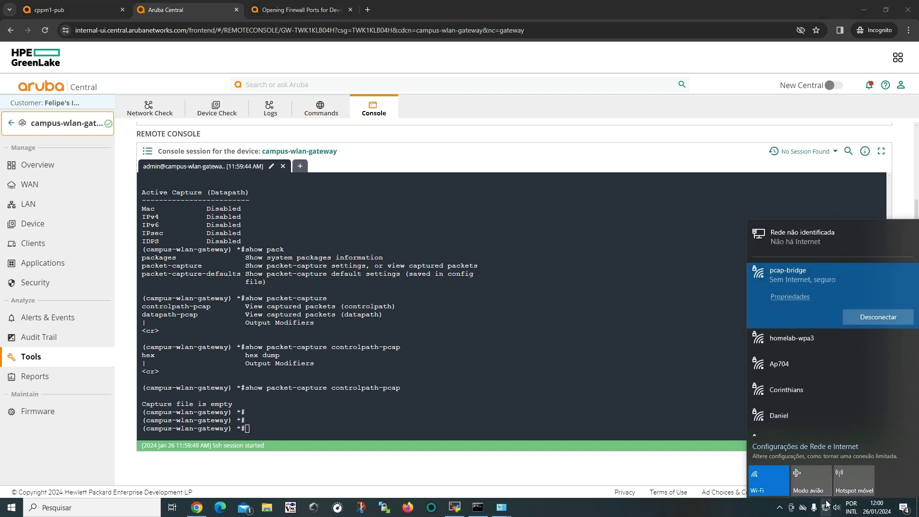
{"action": "left_click", "coordinate": [876, 319]}
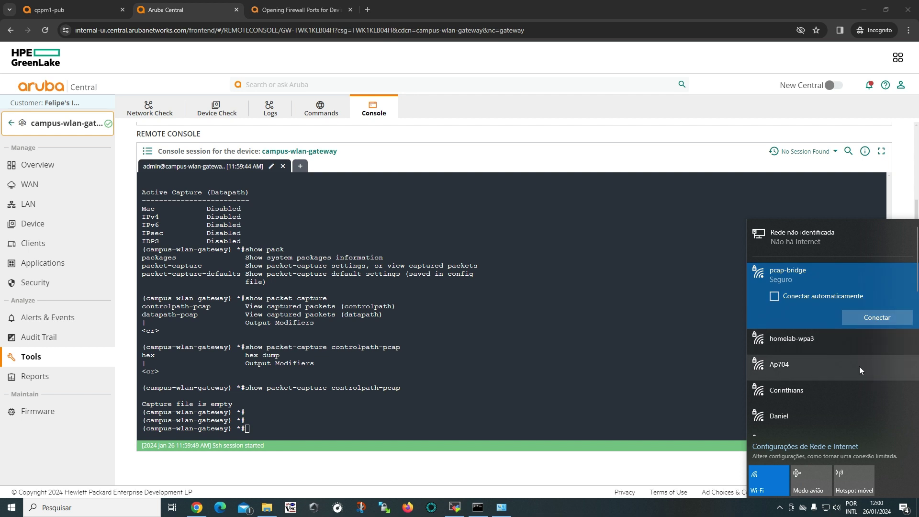
{"action": "scroll", "coordinate": [799, 296], "scroll_direction": "down", "scroll_amount": 4}
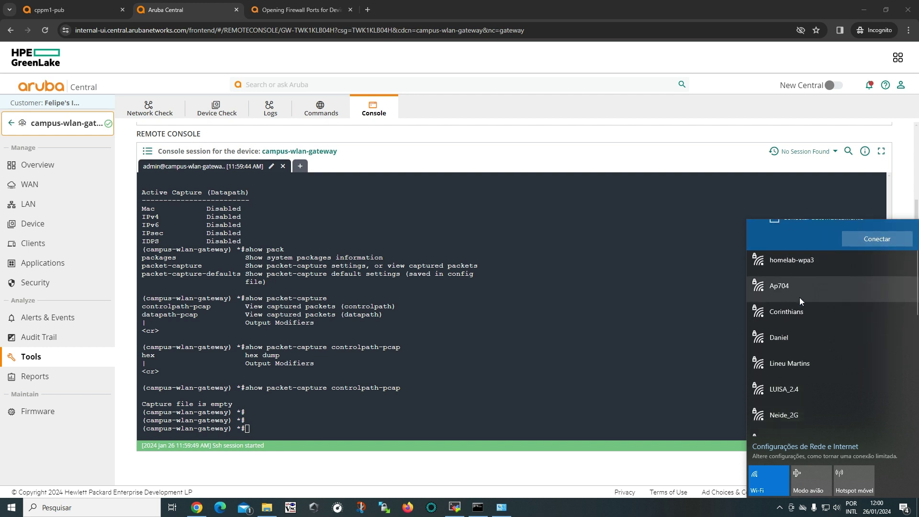
Submit the network username and password to join pcap-tunnel, then dismiss the Wi-Fi list.
{"action": "left_click", "coordinate": [787, 358]}
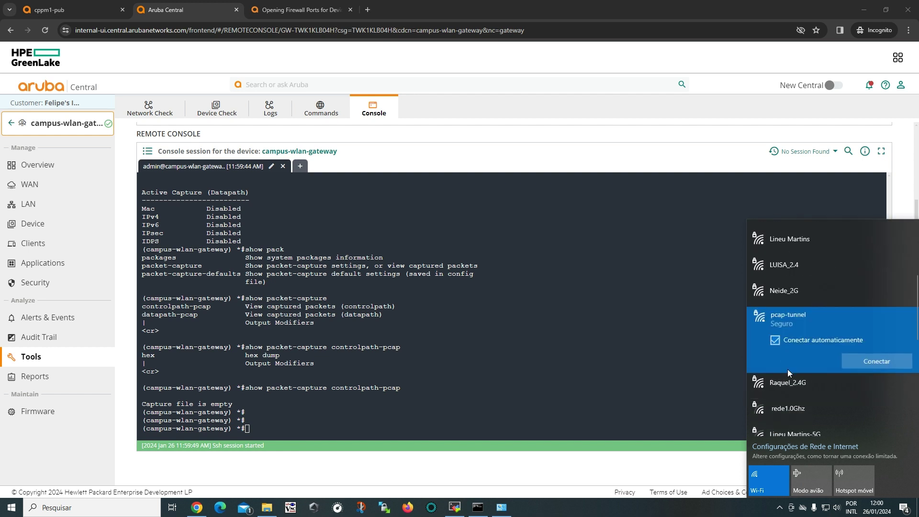
{"action": "left_click", "coordinate": [858, 362]}
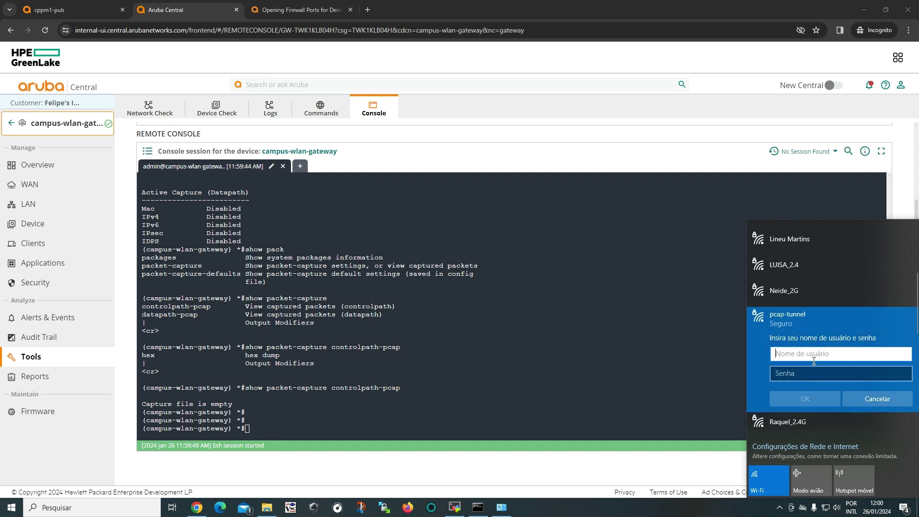
{"action": "key", "text": "Tab"}
{"action": "type", "text": "•••••••••"}
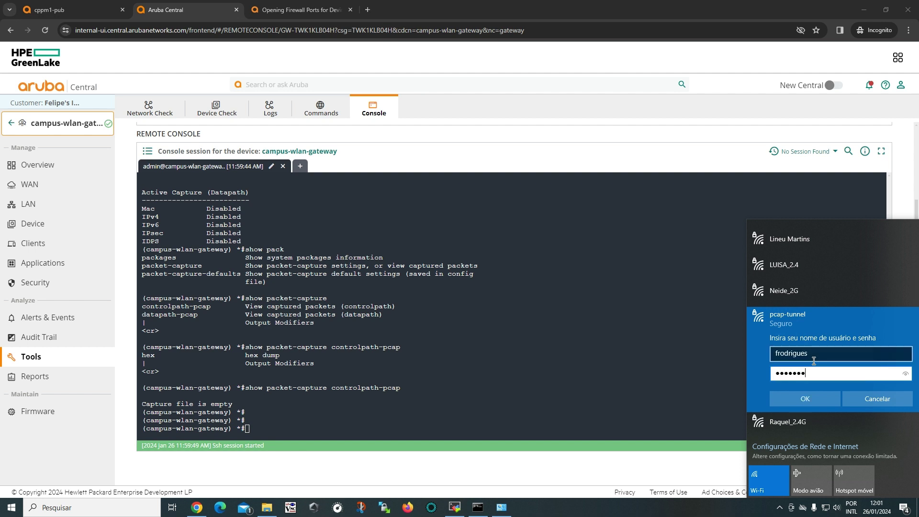
{"action": "left_click", "coordinate": [803, 404]}
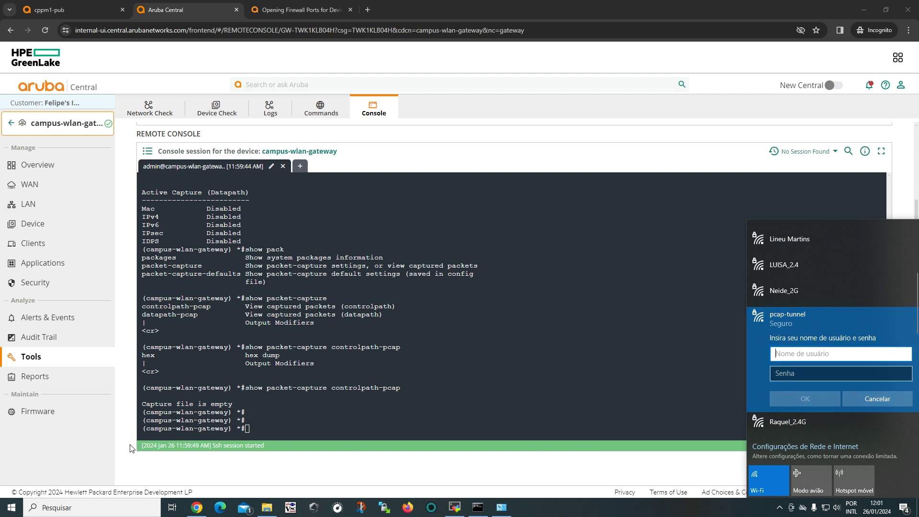
{"action": "left_click", "coordinate": [350, 418]}
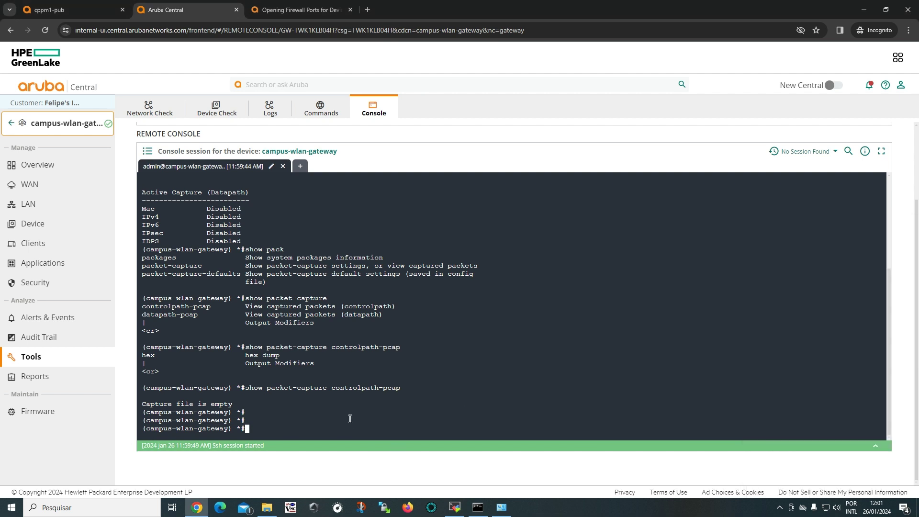
Rerun the capture-view command to show the four captured RADIUS Access Request lines.
{"action": "key", "text": "Up"}
{"action": "key", "text": "Return"}
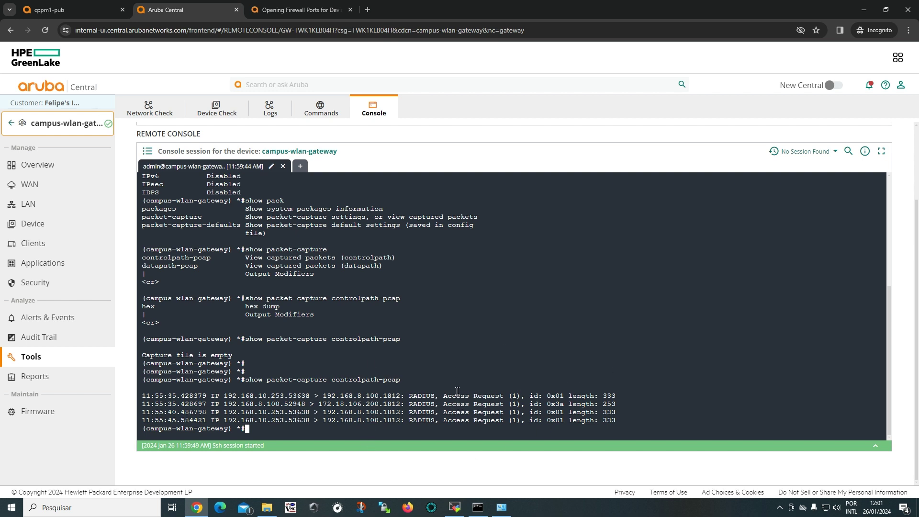
{"action": "mouse_move", "coordinate": [452, 396]}
{"action": "left_mouse_down"}
{"action": "mouse_move", "coordinate": [619, 397]}
{"action": "mouse_move", "coordinate": [446, 398]}
{"action": "left_mouse_up"}
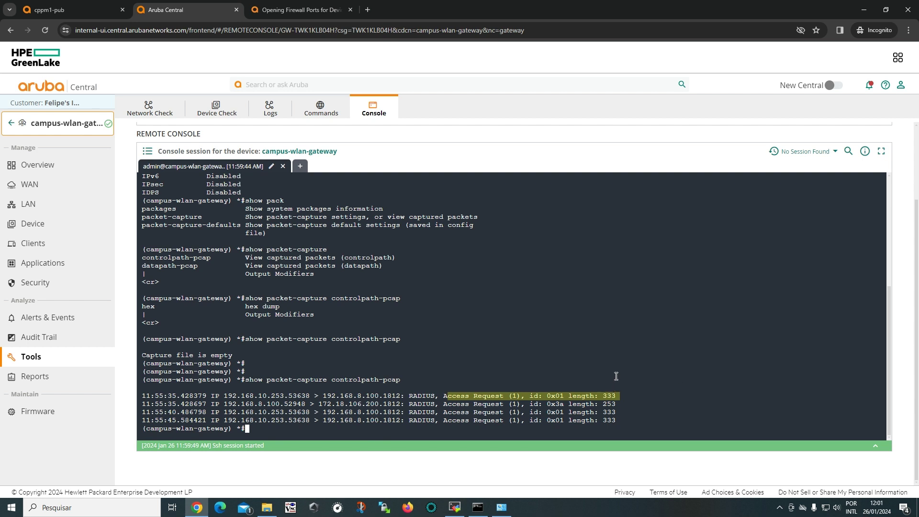
{"action": "left_click", "coordinate": [623, 423]}
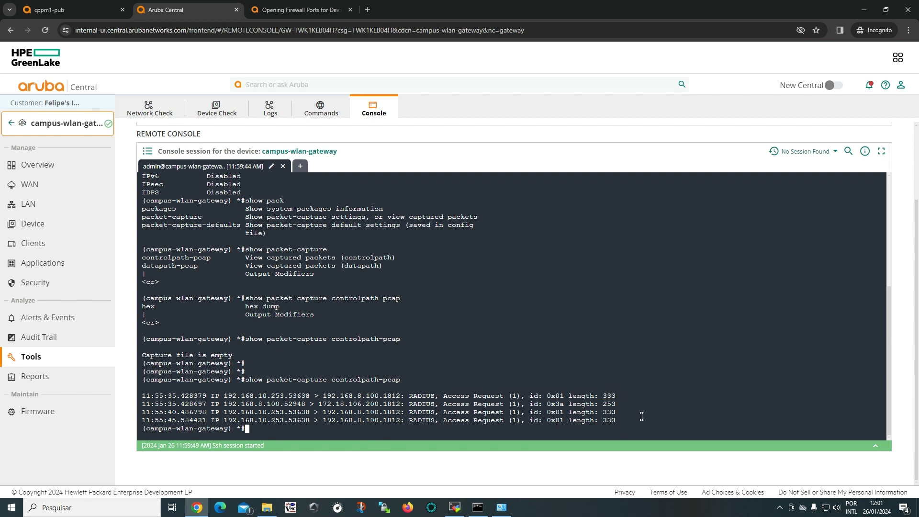
Add three blank prompts and begin typing ping 192.168. at the gateway prompt.
{"action": "key", "text": "Return"}
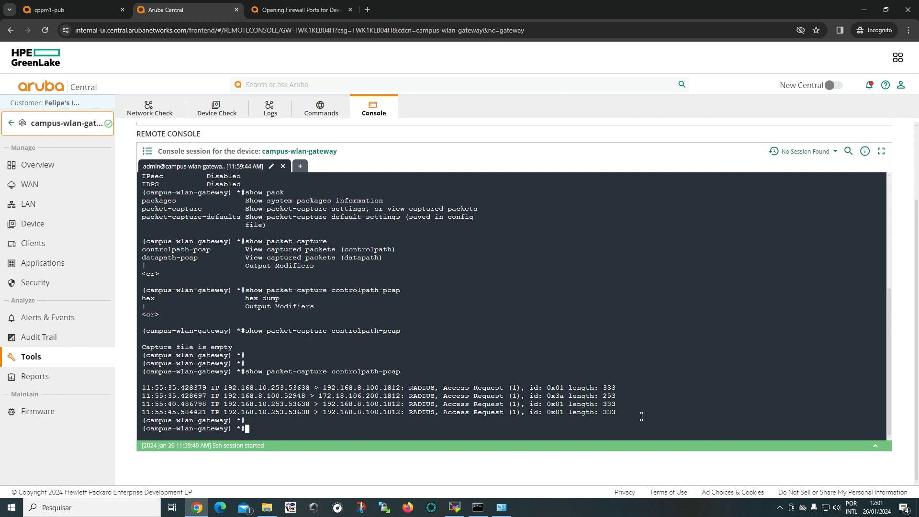
{"action": "key", "text": "Return"}
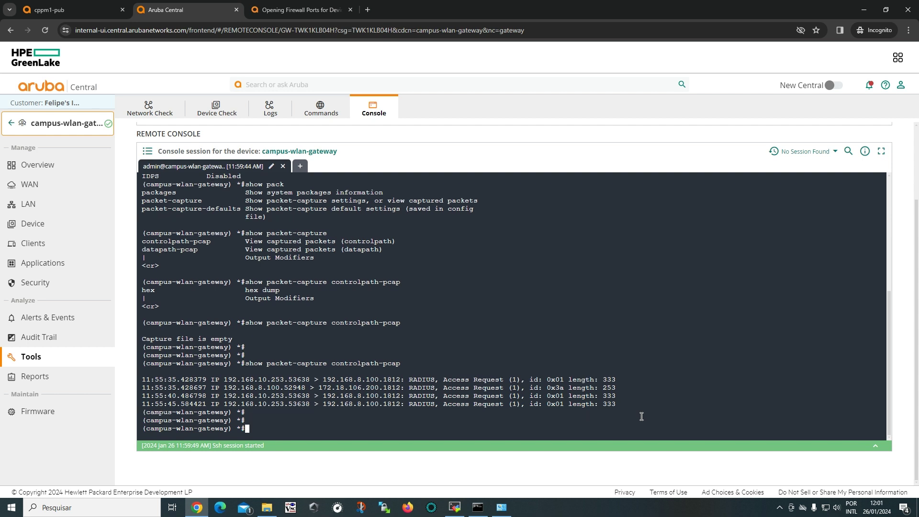
{"action": "key", "text": "Return"}
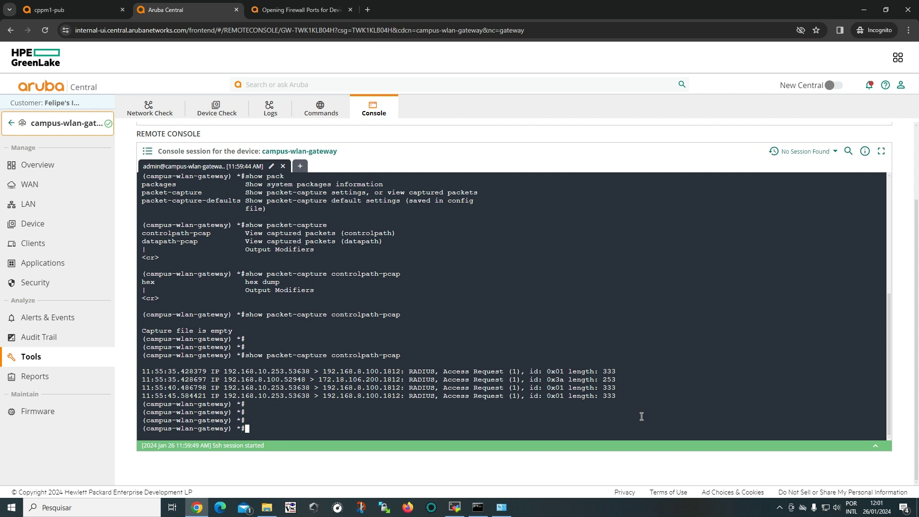
{"action": "type", "text": "ping"}
{"action": "type", "text": "192.168."}
Look up the ClearPass address 172.18.106.200 in the cppm1-pub tab and start fixing the ping address.
{"action": "left_click", "coordinate": [87, 2]}
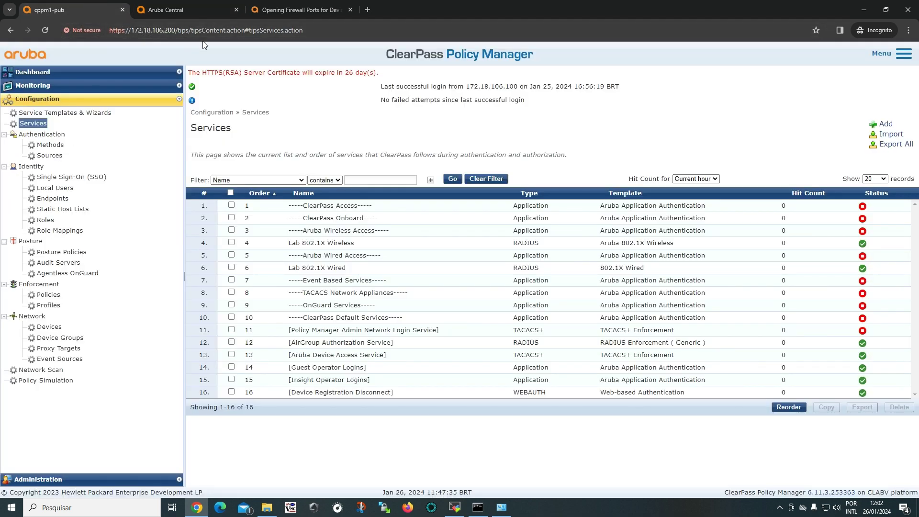
{"action": "left_click", "coordinate": [182, 10]}
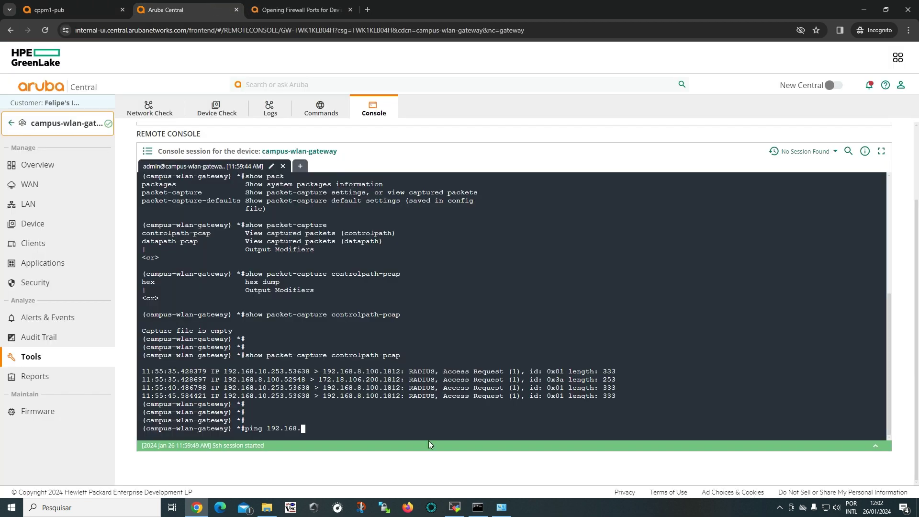
{"action": "key", "text": "BackSpace"}
{"action": "key", "text": "BackSpace"}
{"action": "key", "text": "BackSpace"}
{"action": "key", "text": "BackSpace"}
{"action": "left_click_drag", "start_coordinate": [315, 379], "coordinate": [378, 380]}
{"action": "left_click", "coordinate": [349, 421]}
Ping 172.18.106.200 from the gateway and review the 5/5 success results.
{"action": "key", "text": "BackSpace"}
{"action": "key", "text": "BackSpace"}
{"action": "key", "text": "BackSpace"}
{"action": "key", "text": "BackSpace"}
{"action": "type", "text": "172.18.106.200"}
{"action": "key", "text": "Return"}
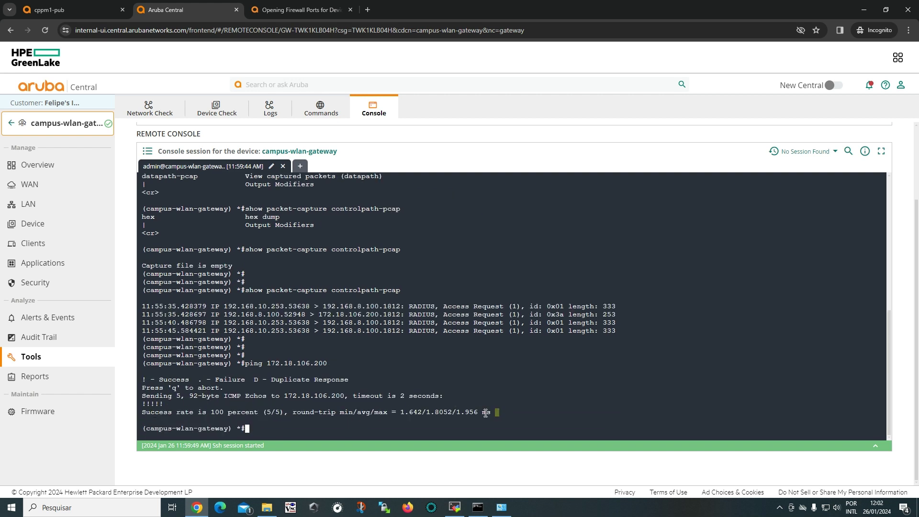
{"action": "left_click_drag", "start_coordinate": [497, 412], "coordinate": [137, 392]}
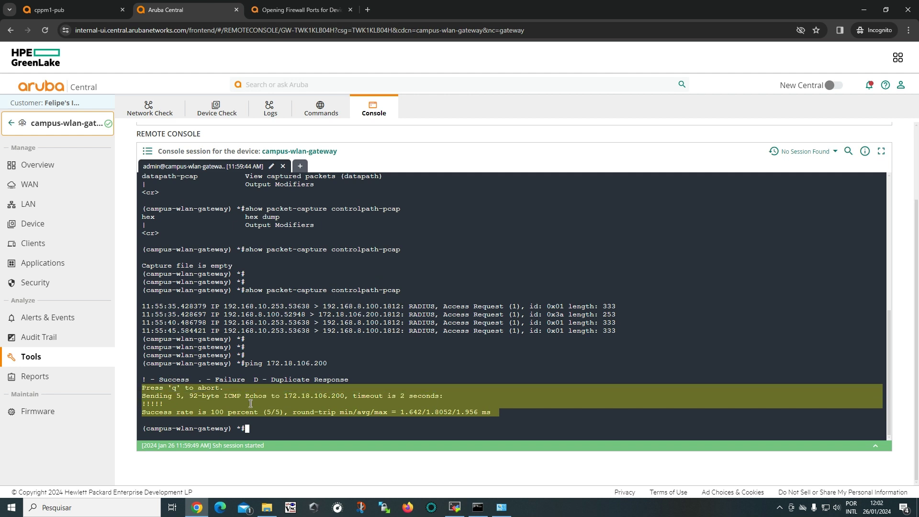
{"action": "left_click", "coordinate": [284, 432]}
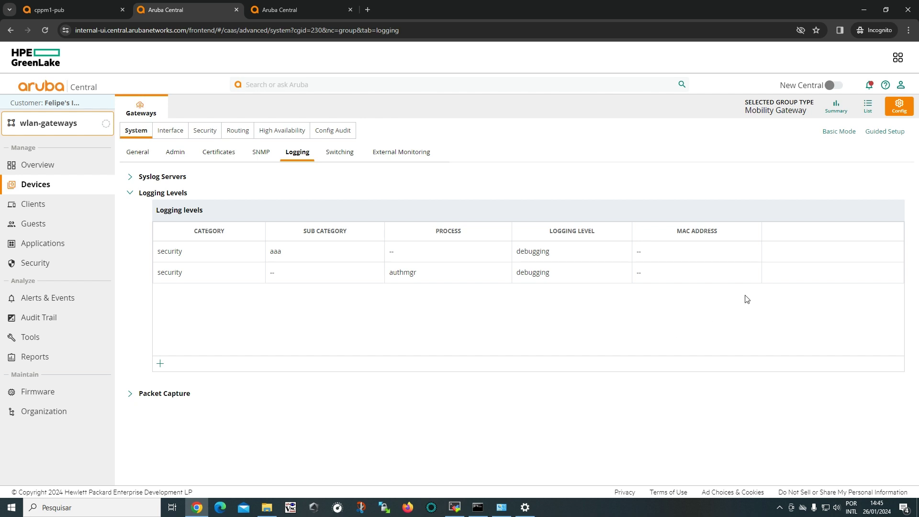
Review the security aaa and authmgr logging rows and the UDP radius packet-capture entry, then return to the Remote Console tab.
{"action": "left_click", "coordinate": [789, 253]}
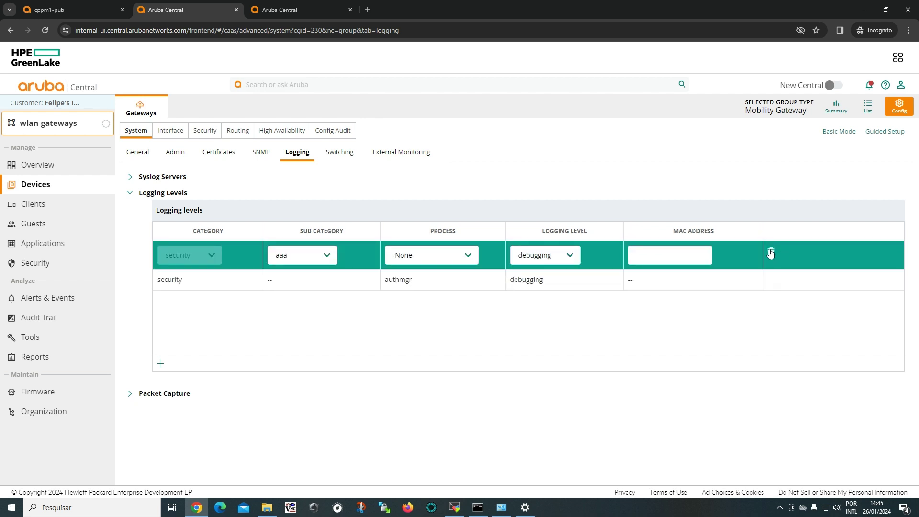
{"action": "left_click", "coordinate": [788, 285]}
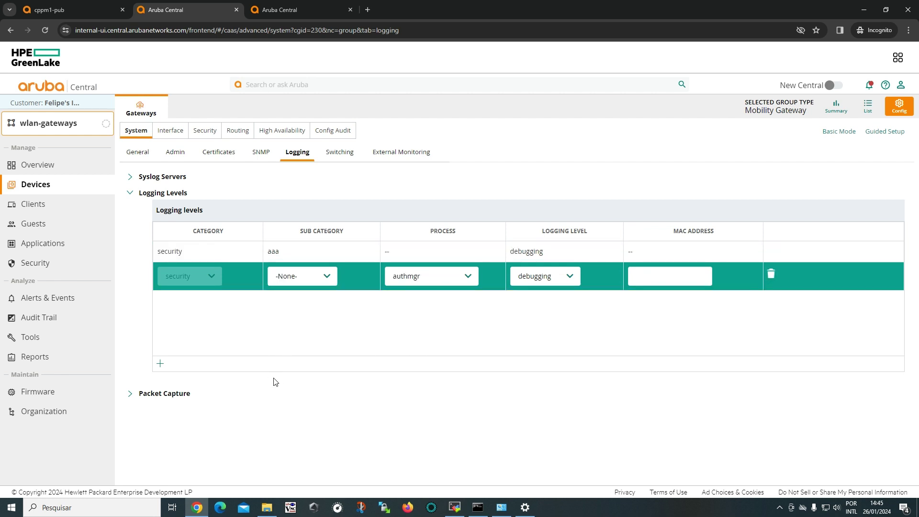
{"action": "left_click", "coordinate": [181, 399]}
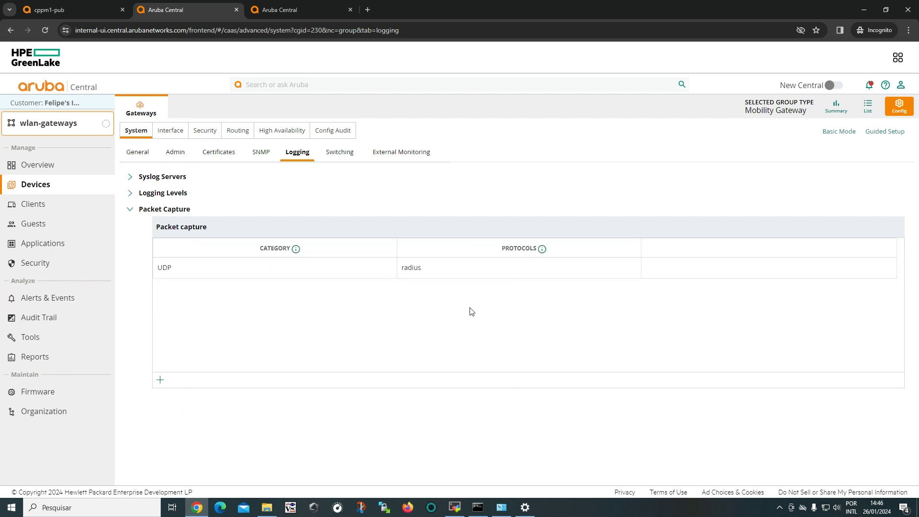
{"action": "left_click", "coordinate": [709, 275]}
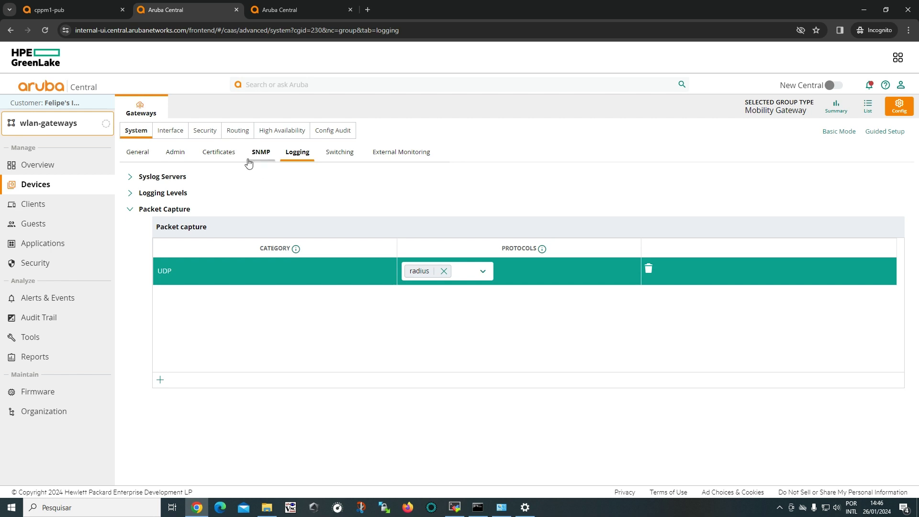
{"action": "left_click", "coordinate": [300, 11]}
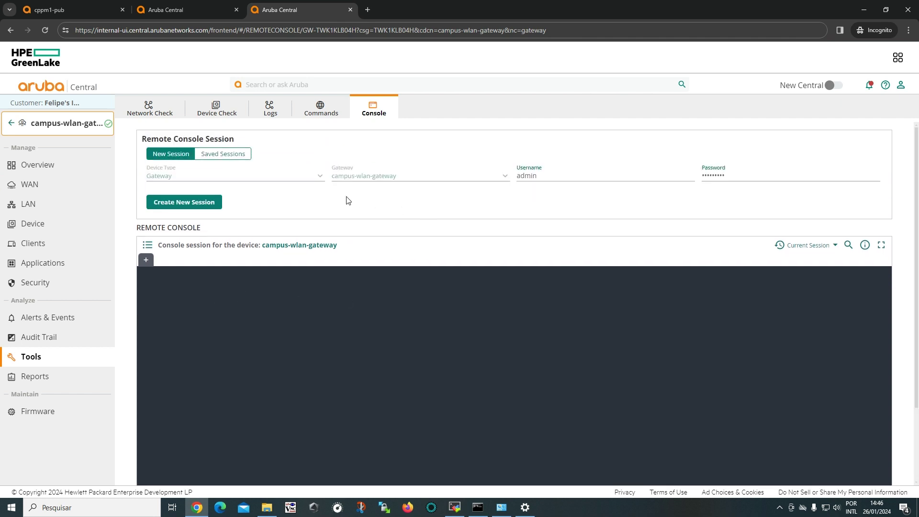
Create a new console session to campus-wlan-gateway and run show user, showing 0 user entries.
{"action": "left_click", "coordinate": [200, 205]}
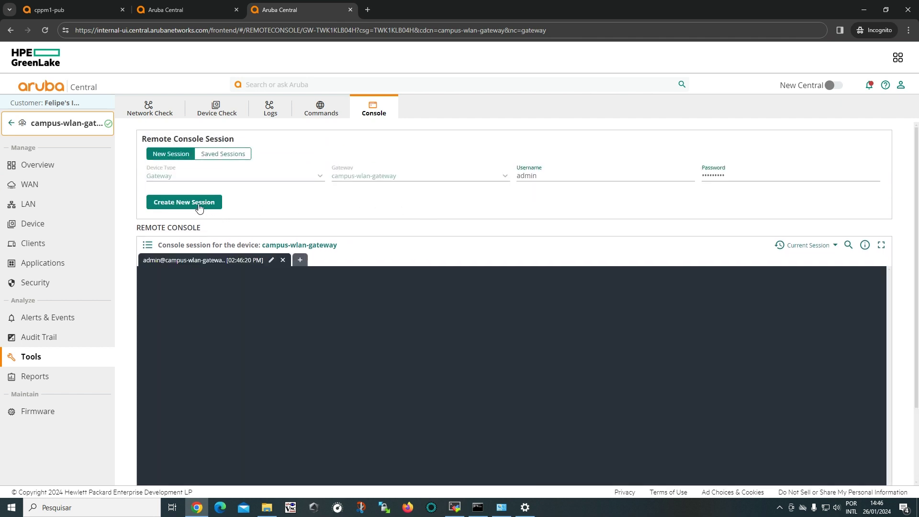
{"action": "scroll", "coordinate": [393, 237], "scroll_direction": "down", "scroll_amount": 2}
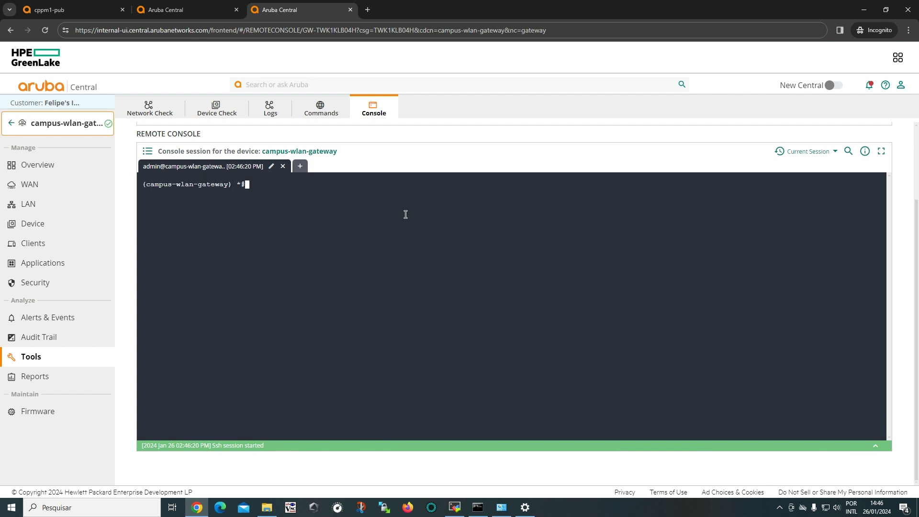
{"action": "key", "text": "Return"}
{"action": "key", "text": "Return"}
{"action": "key", "text": "Return"}
{"action": "type", "text": "show user"}
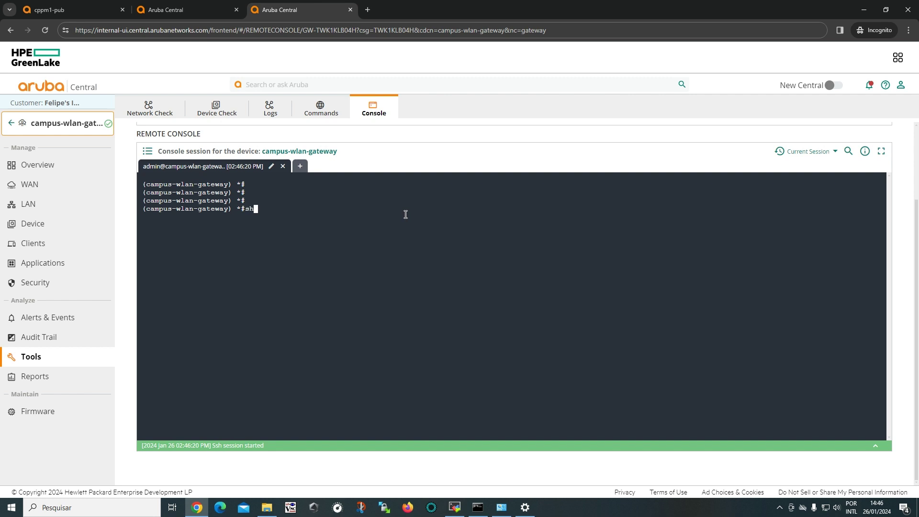
{"action": "key", "text": "Return"}
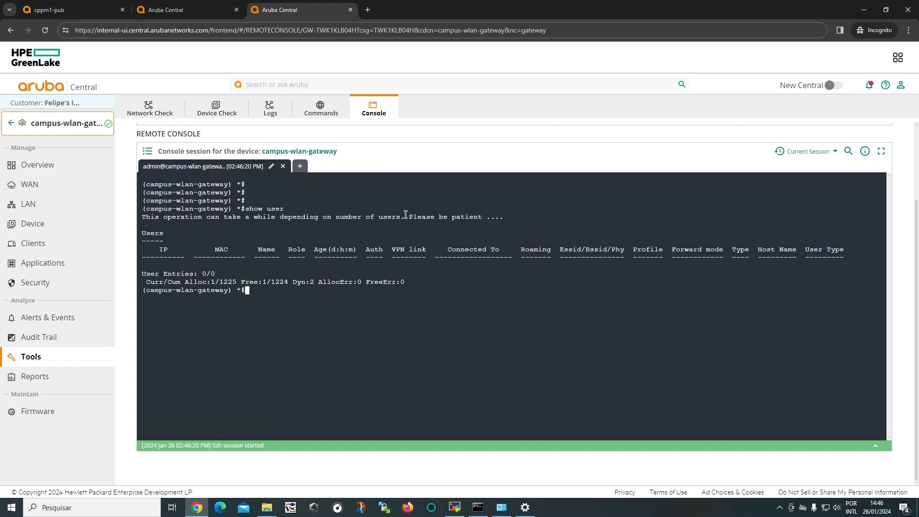
List the show user options with ?, then type show user-table verbose at a fresh prompt.
{"action": "type", "text": "show user ?"}
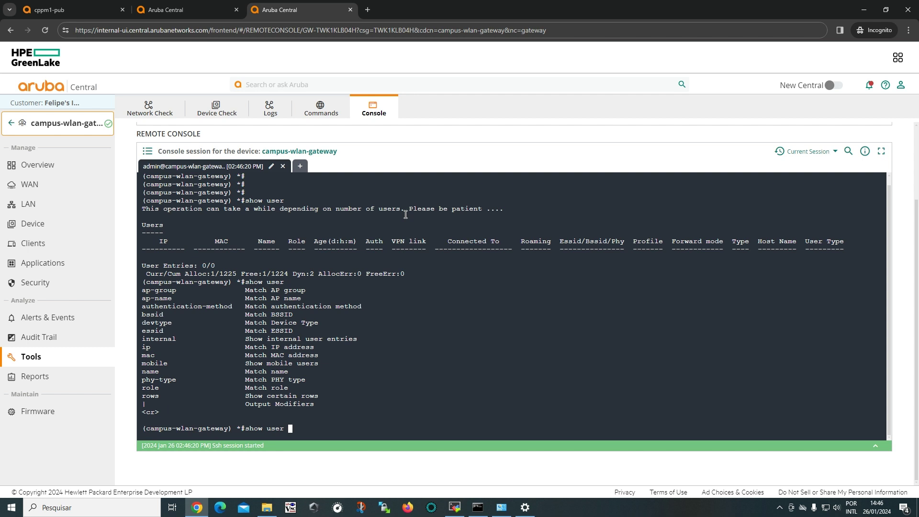
{"action": "key", "text": "BackSpace"}
{"action": "key", "text": "BackSpace"}
{"action": "key", "text": "BackSpace"}
{"action": "key", "text": "BackSpace"}
{"action": "key", "text": "BackSpace"}
{"action": "key", "text": "BackSpace"}
{"action": "key", "text": "BackSpace"}
{"action": "key", "text": "BackSpace"}
{"action": "key", "text": "BackSpace"}
{"action": "key", "text": "BackSpace"}
{"action": "key", "text": "Return"}
{"action": "key", "text": "Return"}
{"action": "key", "text": "Return"}
{"action": "key", "text": "Return"}
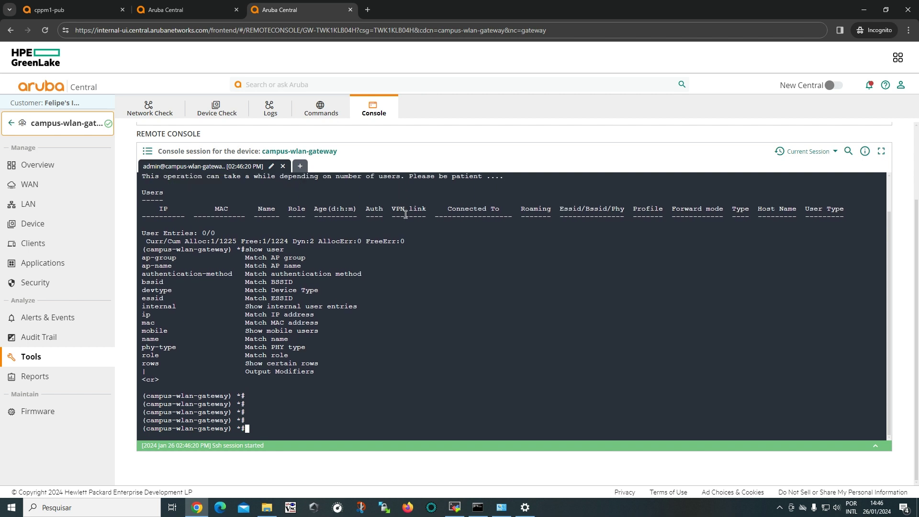
{"action": "type", "text": "show user-table verbose"}
Run show user-table verbose and inspect its Vlan column.
{"action": "key", "text": "Return"}
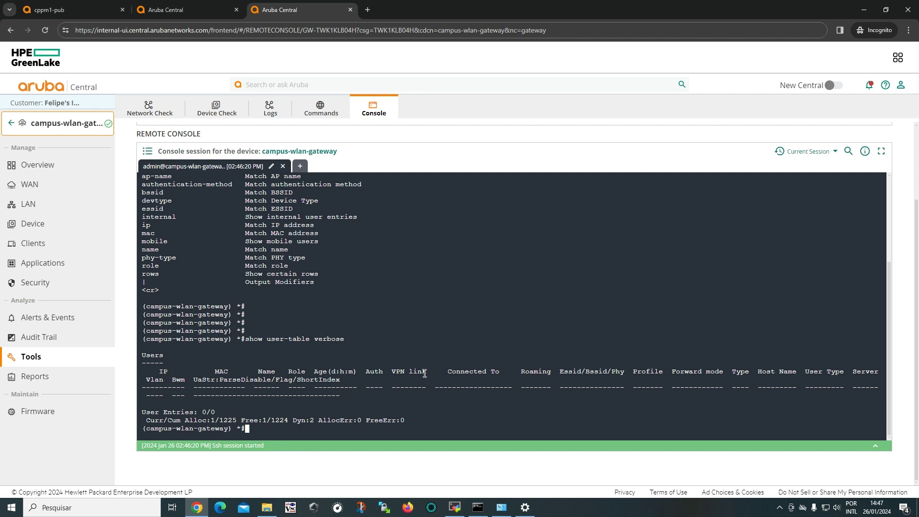
{"action": "double_click", "coordinate": [162, 379]}
{"action": "left_click", "coordinate": [449, 416]}
{"action": "key", "text": "Return"}
{"action": "key", "text": "Return"}
{"action": "key", "text": "Return"}
{"action": "key", "text": "Return"}
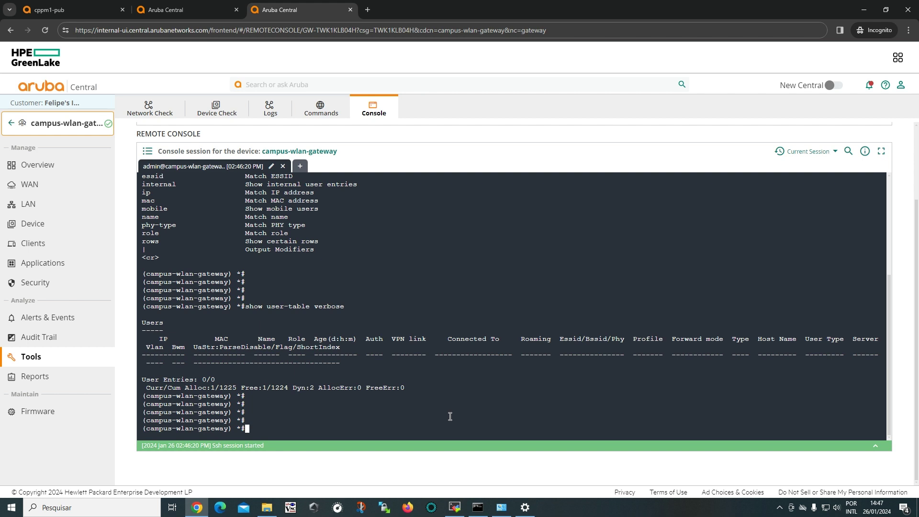
{"action": "key", "text": "Return"}
{"action": "key", "text": "Return"}
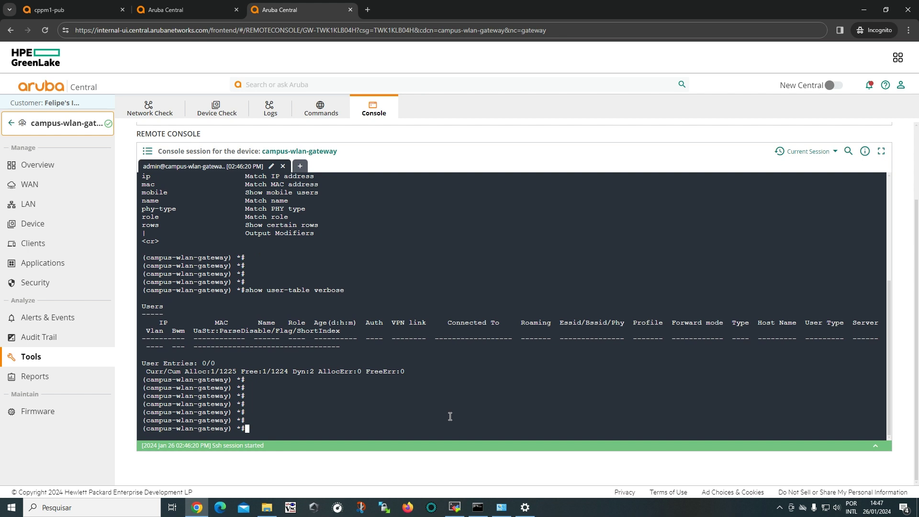
Reset controlpath-pcap, confirm show packet-capture controlpath-pcap reports Capture file is empty, and open the Wi-Fi list.
{"action": "type", "text": "packet-capture reset-pcap "}
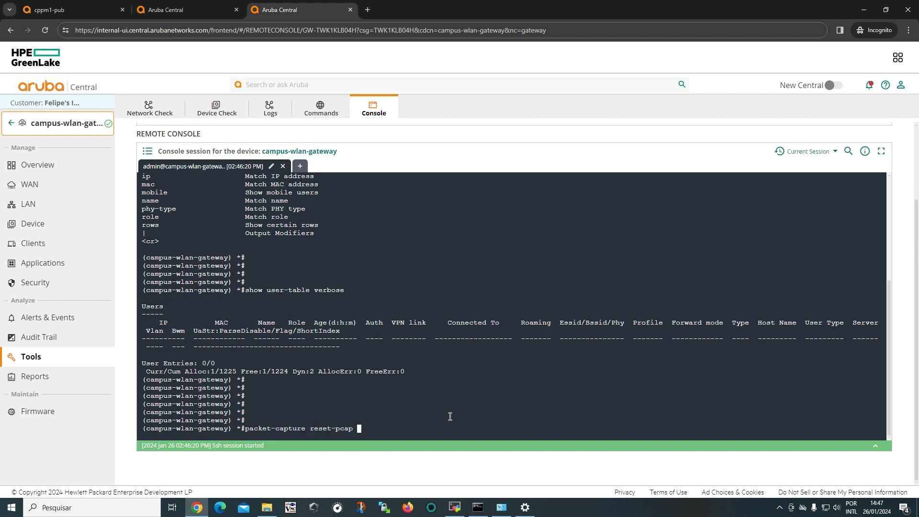
{"action": "type", "text": "controlpath-pcap"}
{"action": "key", "text": "Return"}
{"action": "key", "text": "Return"}
{"action": "key", "text": "Return"}
{"action": "type", "text": "show pack"}
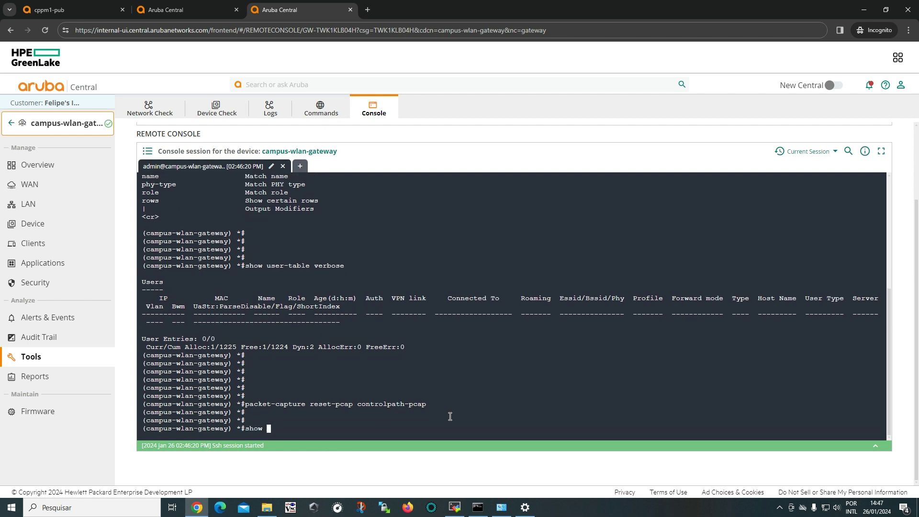
{"action": "key", "text": "question"}
{"action": "type", "text": "et-capture"}
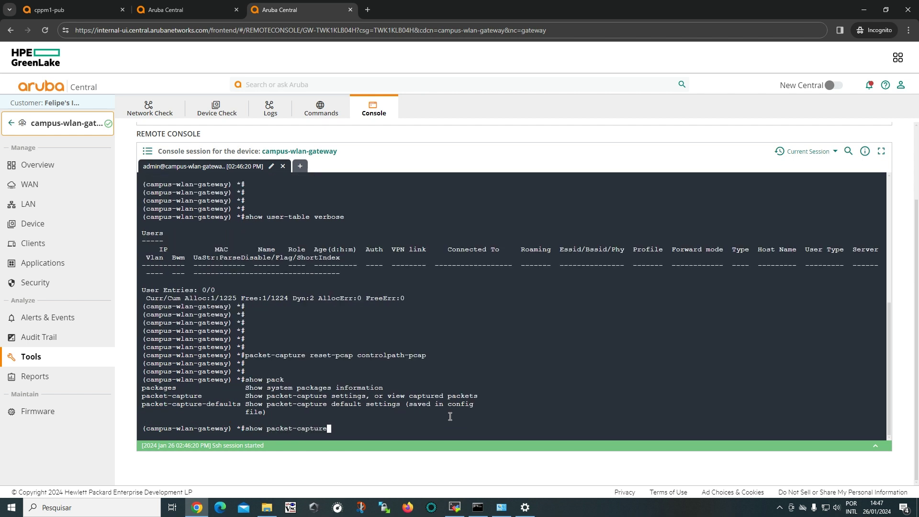
{"action": "type", "text": " controlpath-pcap"}
{"action": "key", "text": "Return"}
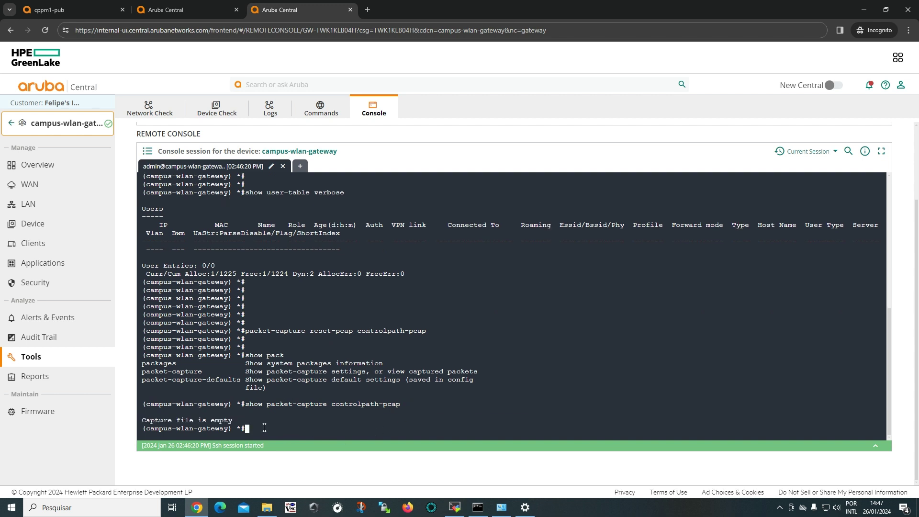
{"action": "left_click_drag", "start_coordinate": [234, 419], "coordinate": [136, 421]}
{"action": "left_click", "coordinate": [229, 419]}
{"action": "left_click", "coordinate": [833, 506]}
{"action": "left_click", "coordinate": [826, 507]}
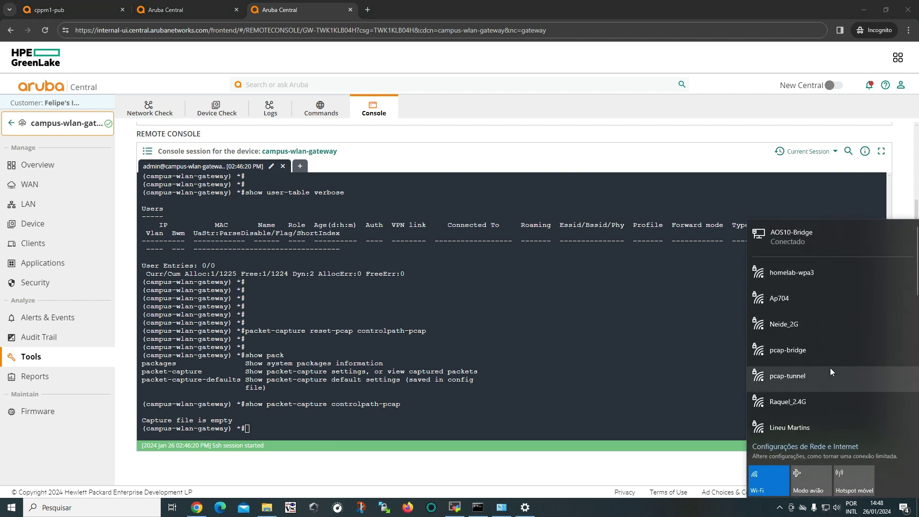
Resubmit the network username and password to sign in to pcap-tunnel.
{"action": "left_click", "coordinate": [829, 369]}
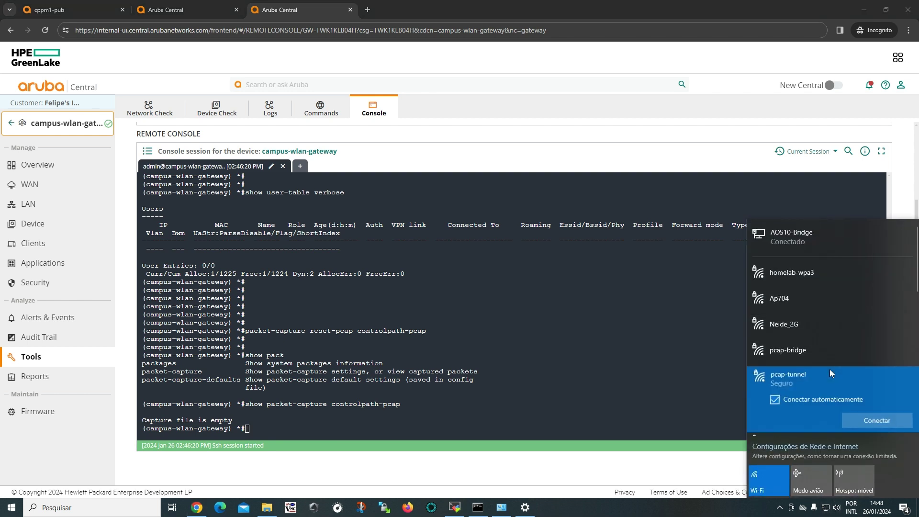
{"action": "left_click", "coordinate": [871, 418]}
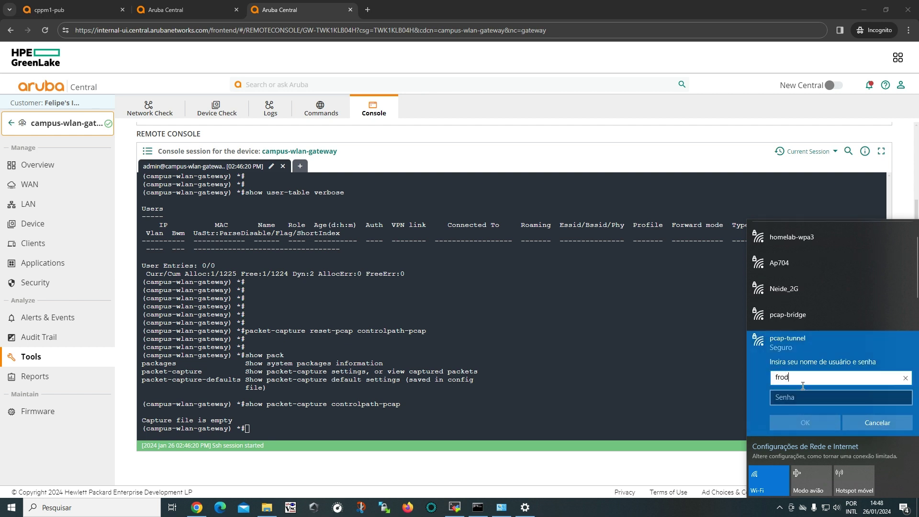
{"action": "key", "text": "Tab"}
{"action": "type", "text": "••••••••••••••"}
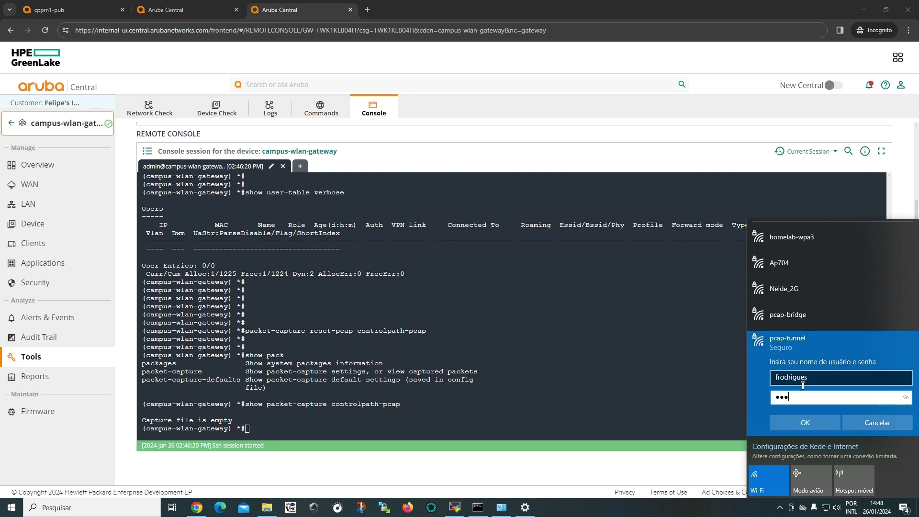
{"action": "left_click", "coordinate": [779, 423]}
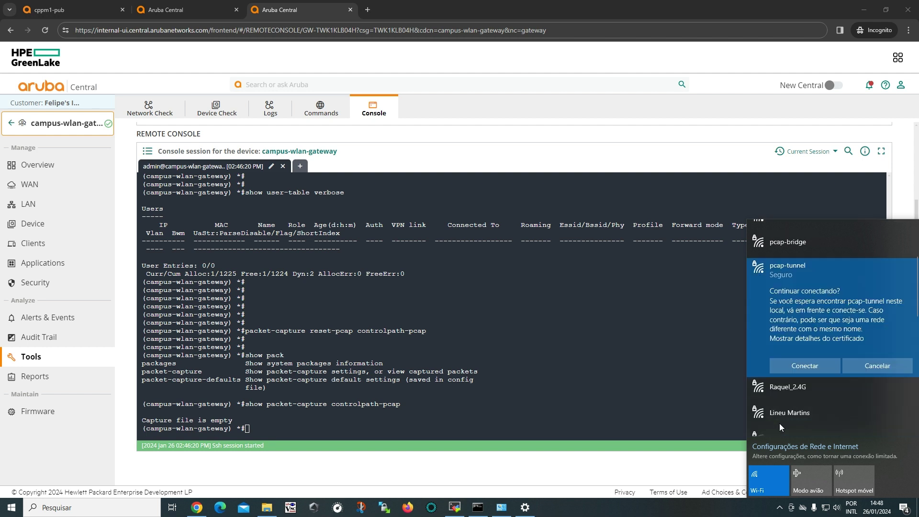
{"action": "left_click", "coordinate": [807, 375]}
{"action": "type", "text": "••••••••••"}
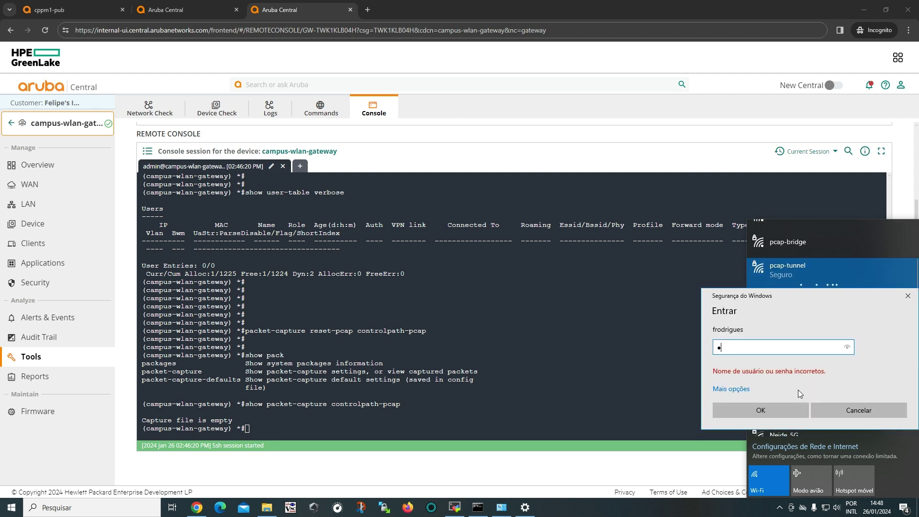
{"action": "left_click", "coordinate": [782, 411]}
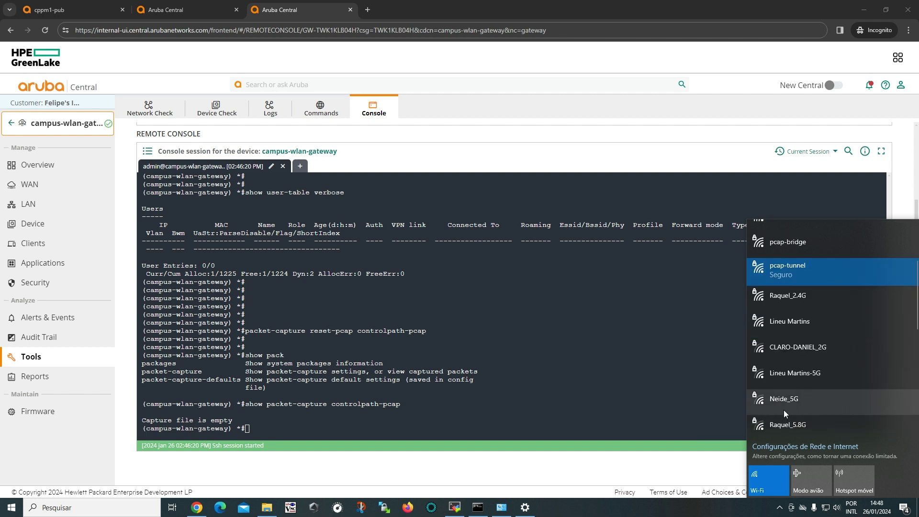
Rerun show packet-capture controlpath-pcap to list the new RADIUS Access Request and Challenge packets.
{"action": "left_click", "coordinate": [572, 415]}
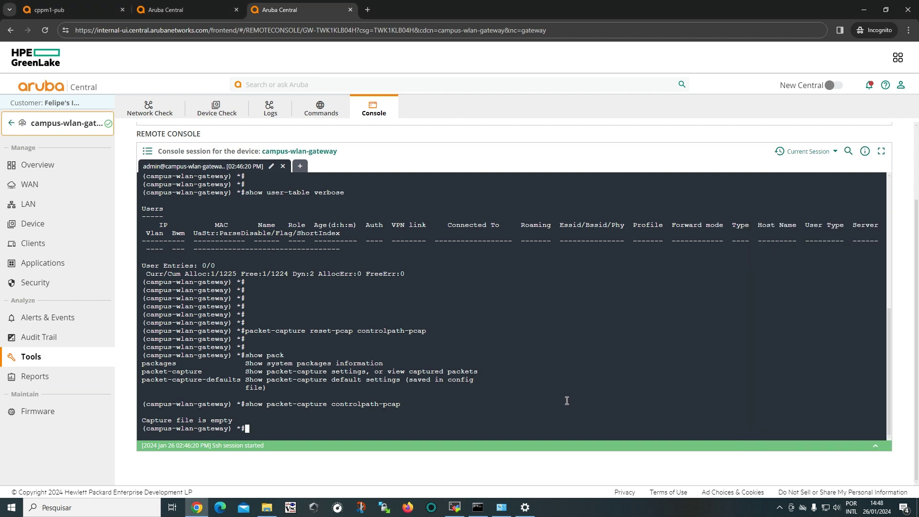
{"action": "key", "text": "Up"}
{"action": "key", "text": "Return"}
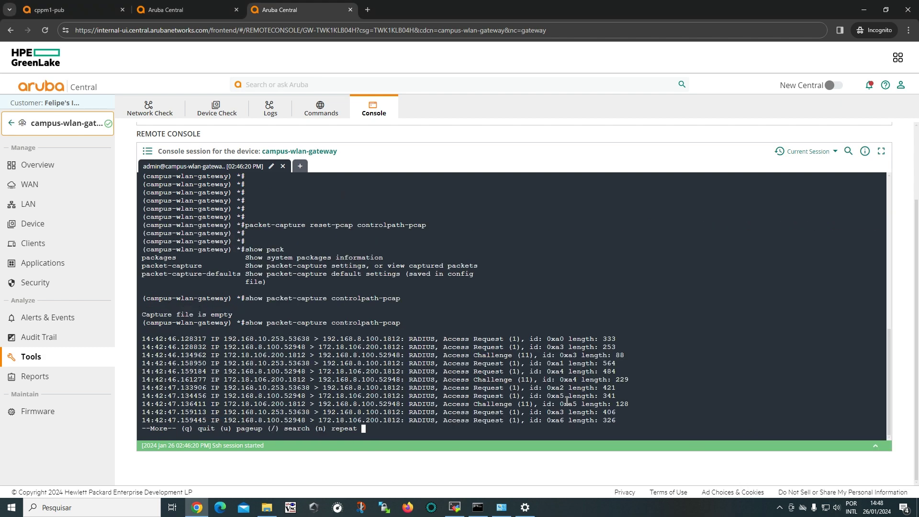
Page the RADIUS capture through Access Challenge 0xa9 and paste packet-capture reset-pcap controlpath-pcap at a new prompt.
{"action": "key", "text": "space"}
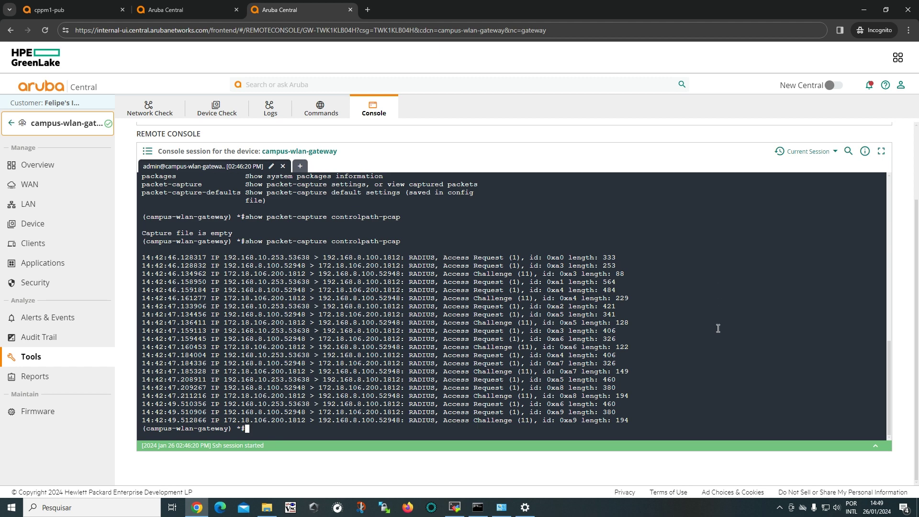
{"action": "key", "text": "Return"}
{"action": "key", "text": "Return"}
{"action": "type", "text": "packet-capture reset-pcap controlpath-pcap"}
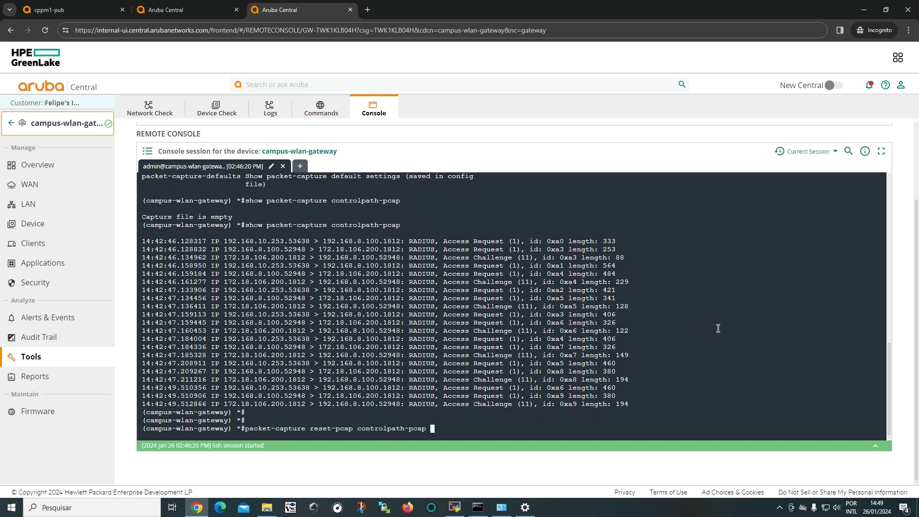
Run the controlpath-pcap reset and confirm the capture file is now empty.
{"action": "key", "text": "Return"}
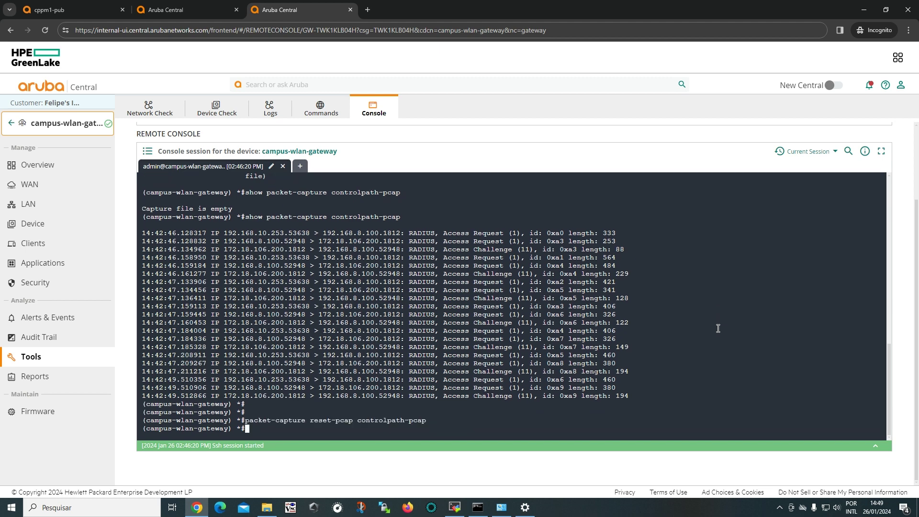
{"action": "key", "text": "Return"}
{"action": "key", "text": "Return"}
{"action": "key", "text": "Up"}
{"action": "key", "text": "Up"}
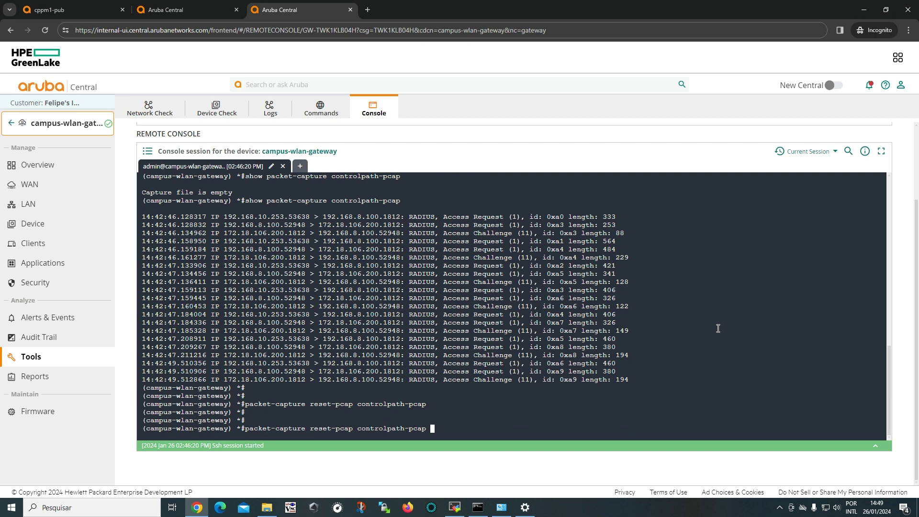
{"action": "key", "text": "Return"}
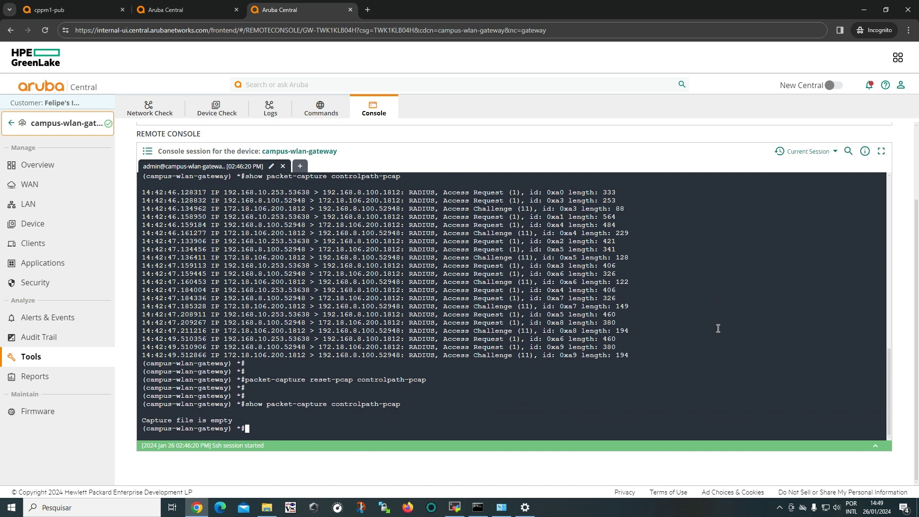
{"action": "key", "text": "Return"}
{"action": "key", "text": "Return"}
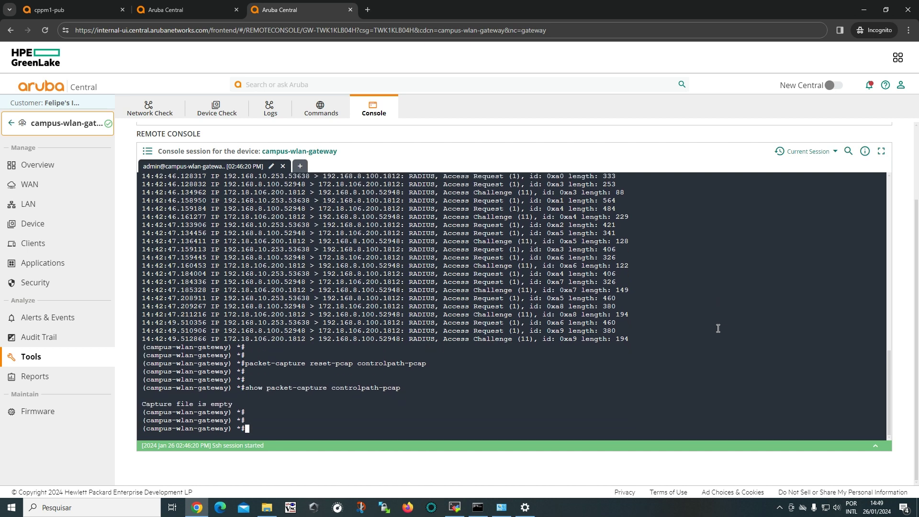
Check the Wi-Fi network list, close it, and add a fresh console prompt.
{"action": "left_click", "coordinate": [824, 513]}
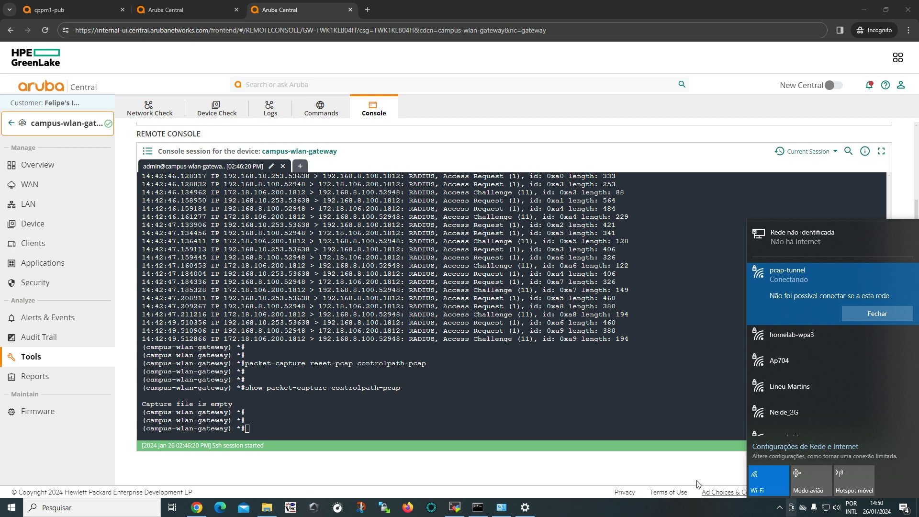
{"action": "left_click", "coordinate": [455, 420]}
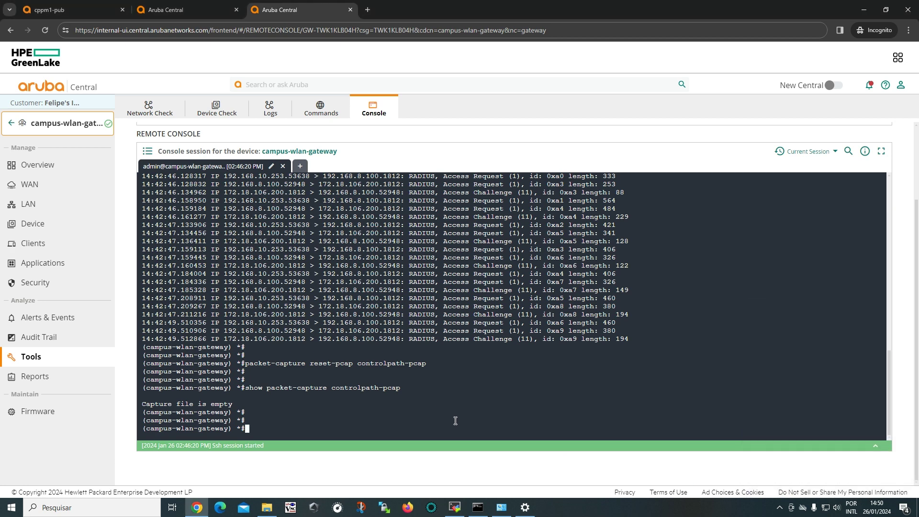
{"action": "key", "text": "Return"}
{"action": "key", "text": "Return"}
Run show vlan to list VLANs 1, 98, 102 and 103.
{"action": "type", "text": "show vlan"}
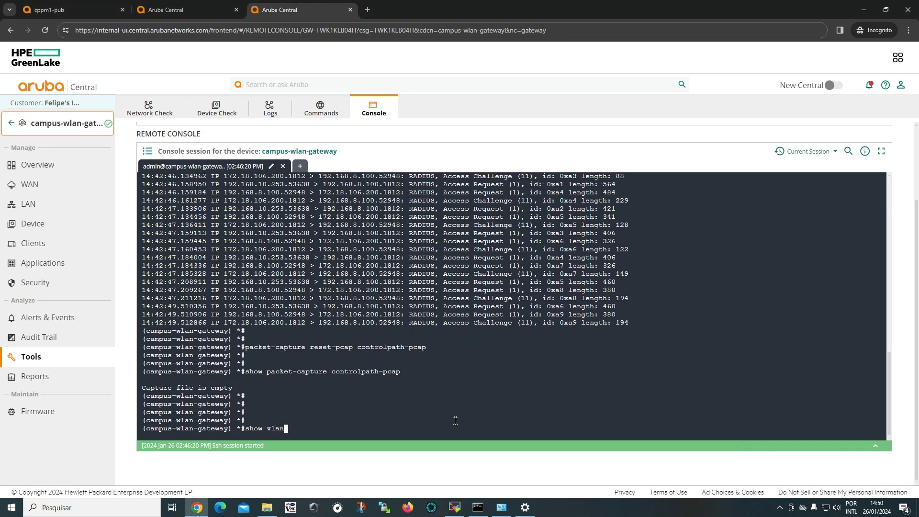
{"action": "key", "text": "Return"}
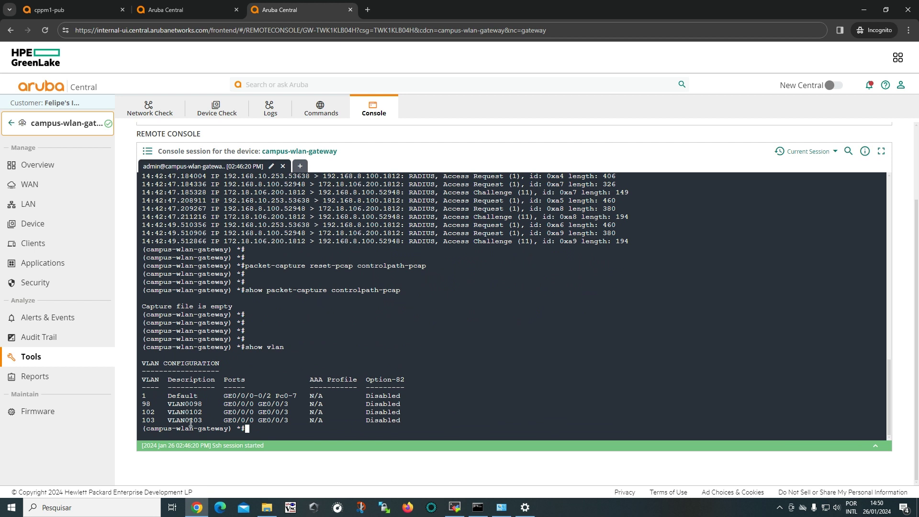
{"action": "left_click_drag", "start_coordinate": [142, 420], "coordinate": [263, 413]}
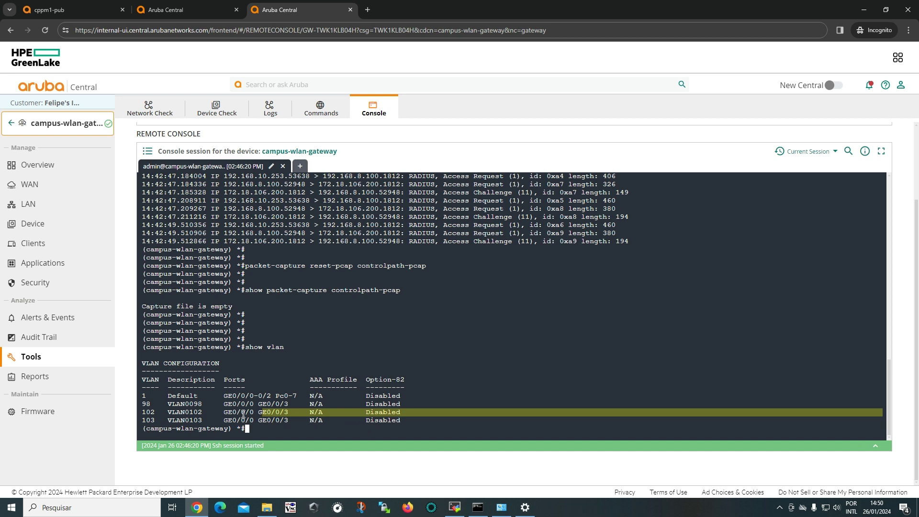
{"action": "left_click", "coordinate": [225, 417]}
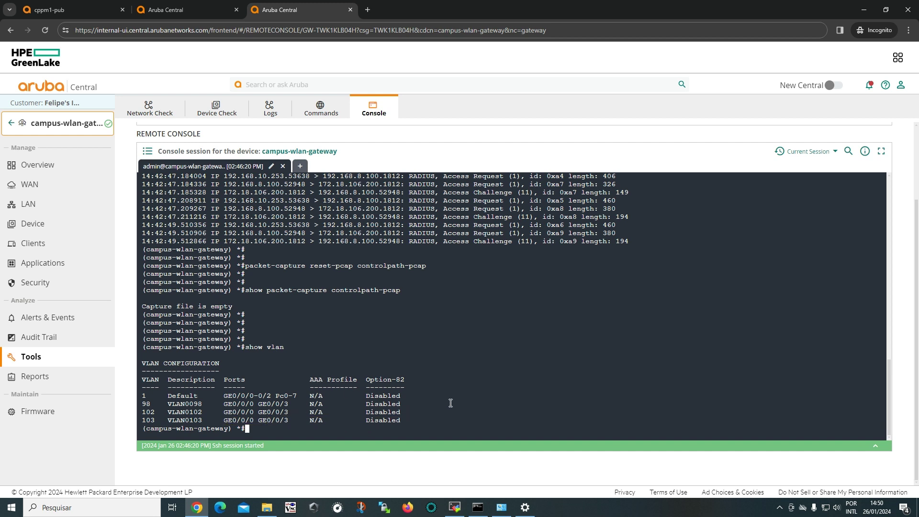
{"action": "key", "text": "Return"}
{"action": "key", "text": "Return"}
{"action": "key", "text": "Return"}
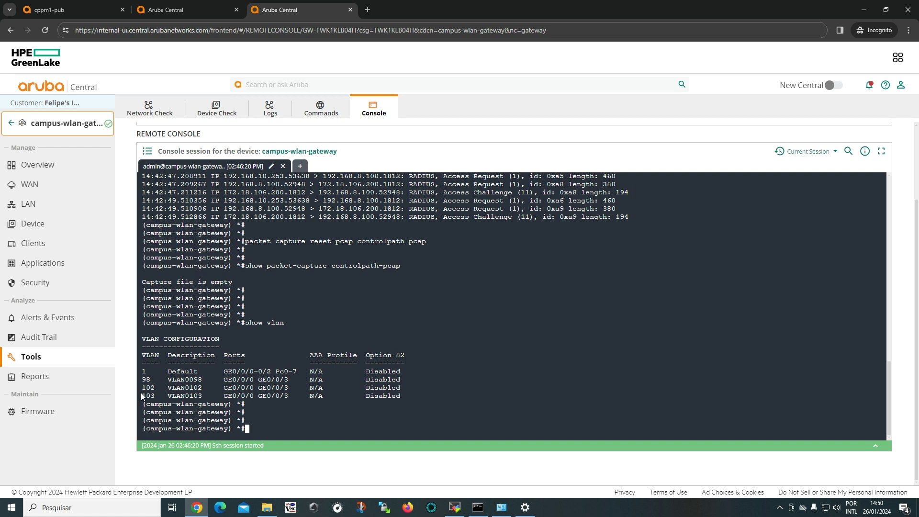
Highlight the VLAN 102 and 103 rows for review, then open the Wi-Fi network list.
{"action": "left_click_drag", "start_coordinate": [142, 396], "coordinate": [401, 394]}
{"action": "left_click", "coordinate": [398, 396]}
{"action": "left_click_drag", "start_coordinate": [401, 394], "coordinate": [153, 397]}
{"action": "left_click_drag", "start_coordinate": [408, 387], "coordinate": [143, 389]}
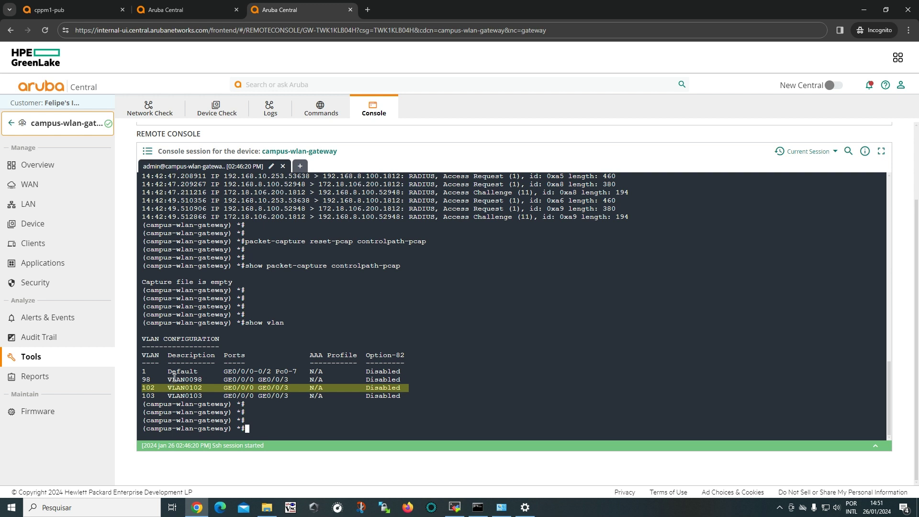
{"action": "left_click", "coordinate": [296, 421]}
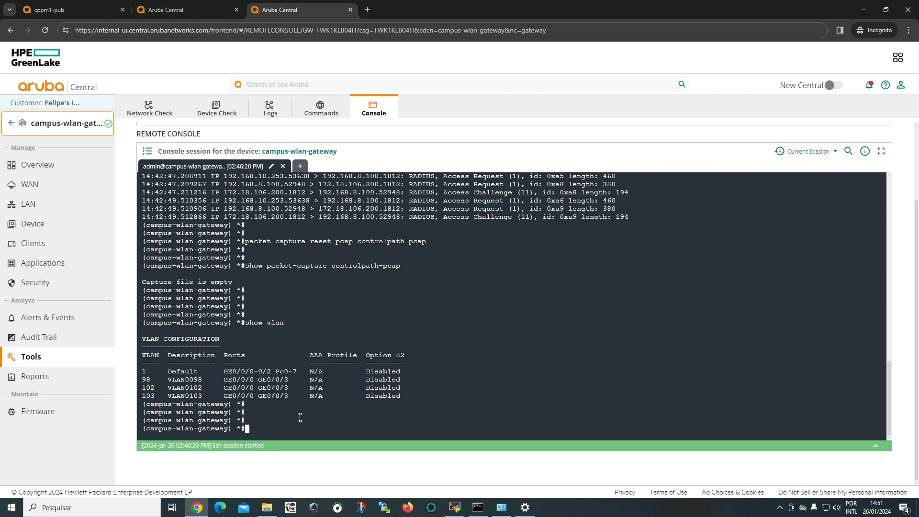
{"action": "key", "text": "Return"}
{"action": "key", "text": "Return"}
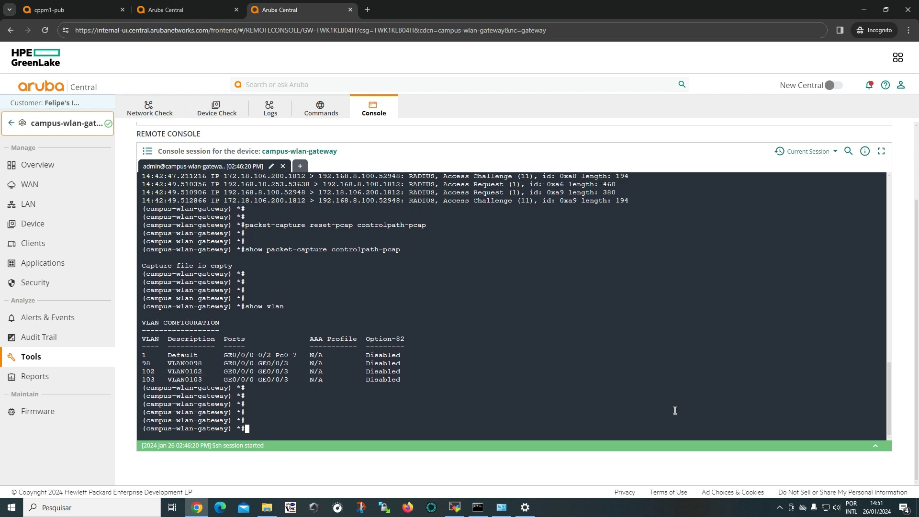
{"action": "left_click", "coordinate": [829, 510]}
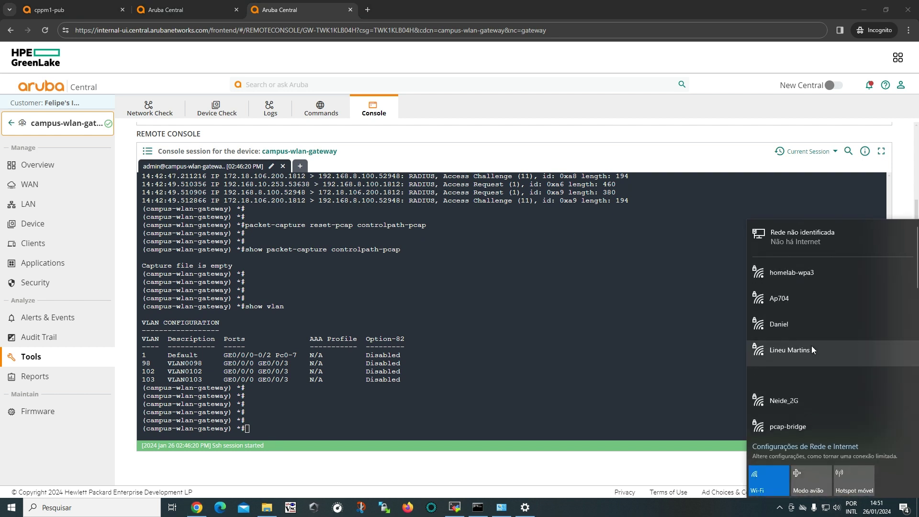
Start connecting to the pcap-tunnel Wi-Fi network.
{"action": "scroll", "coordinate": [813, 383], "scroll_direction": "down", "scroll_amount": 1}
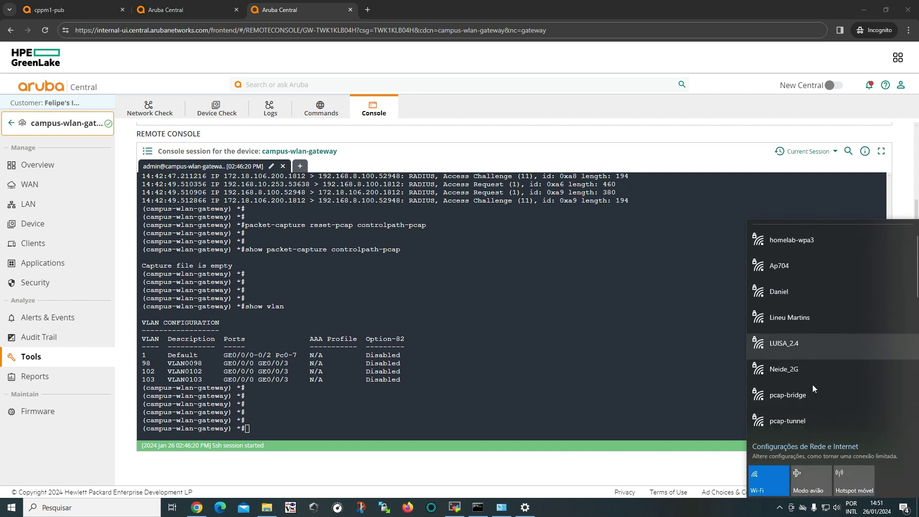
{"action": "left_click", "coordinate": [806, 417]}
{"action": "left_click", "coordinate": [868, 422]}
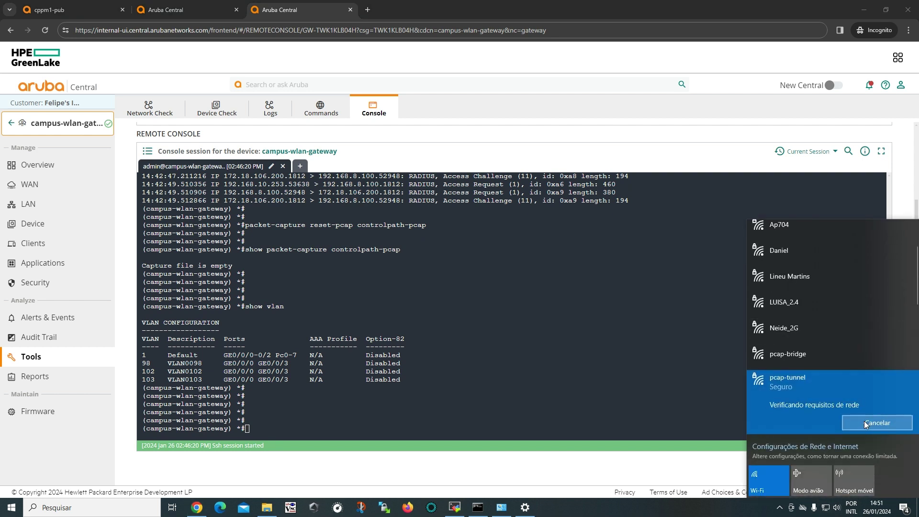
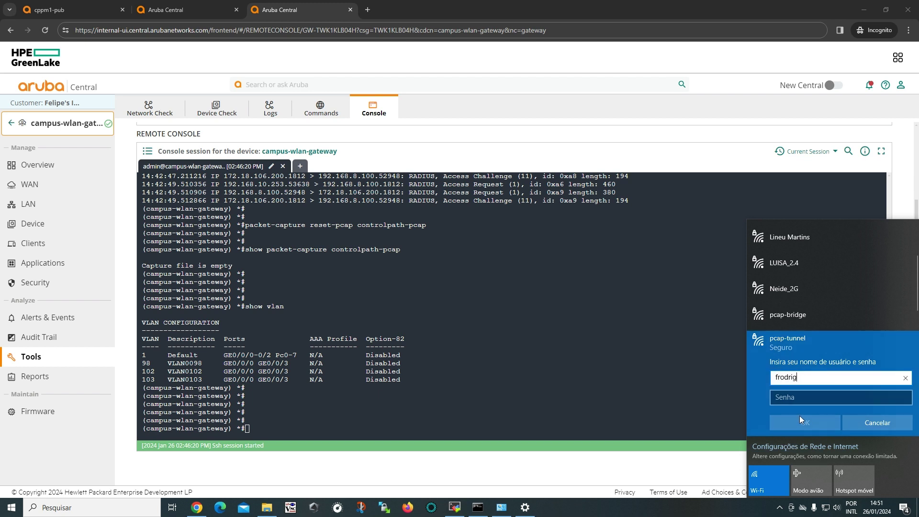
Sign in to pcap-tunnel with the username and password, confirm, and close the flyout.
{"action": "key", "text": "Tab"}
{"action": "type", "text": "•"}
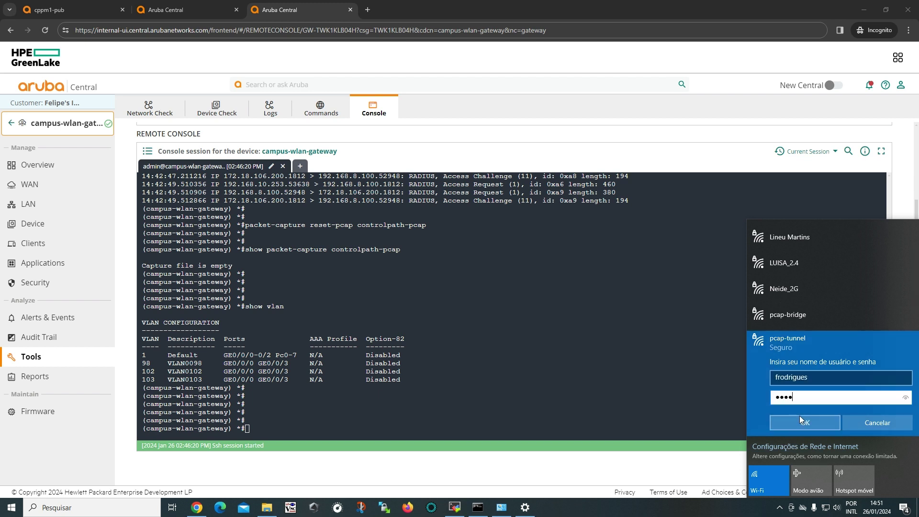
{"action": "left_click", "coordinate": [801, 418]}
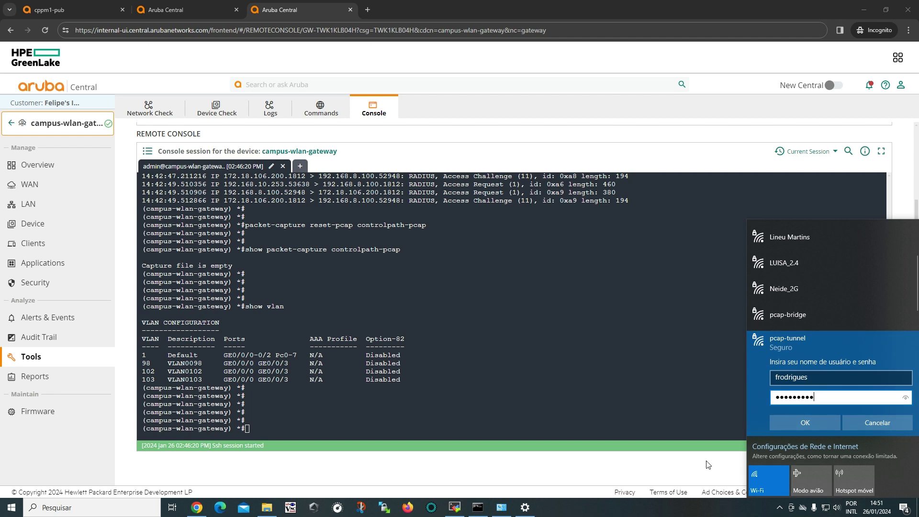
{"action": "left_click", "coordinate": [807, 365]}
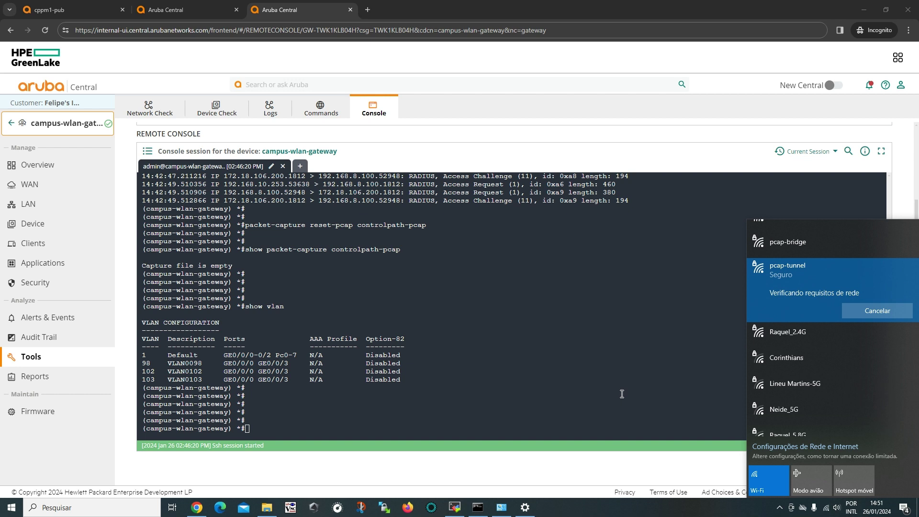
{"action": "left_click", "coordinate": [491, 384]}
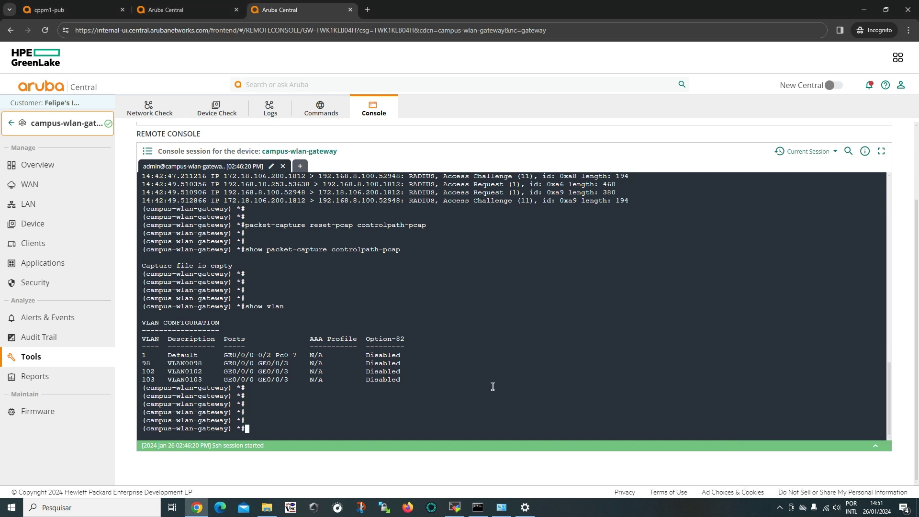
Rerun the controlpath packet-capture show command and review the RADIUS Access Accept packet line.
{"action": "key", "text": "Up"}
{"action": "key", "text": "Up"}
{"action": "key", "text": "Return"}
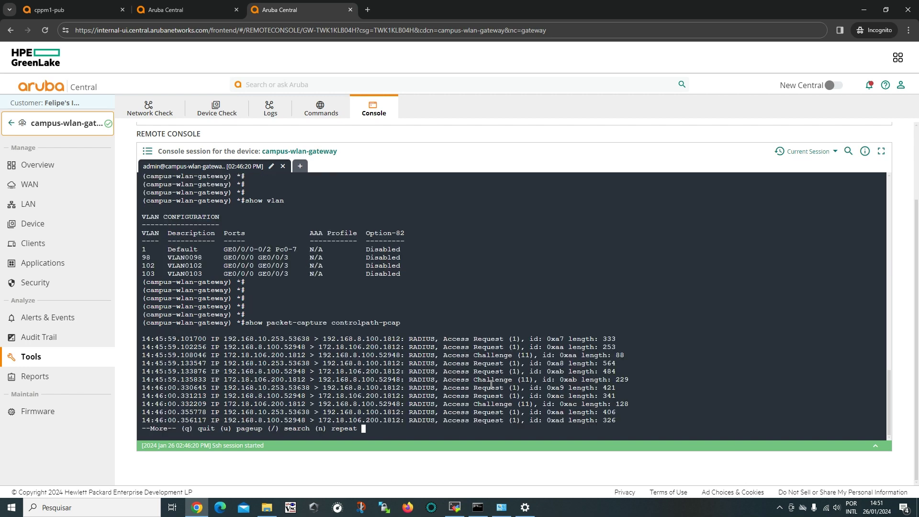
{"action": "key", "text": "space"}
{"action": "key", "text": "space"}
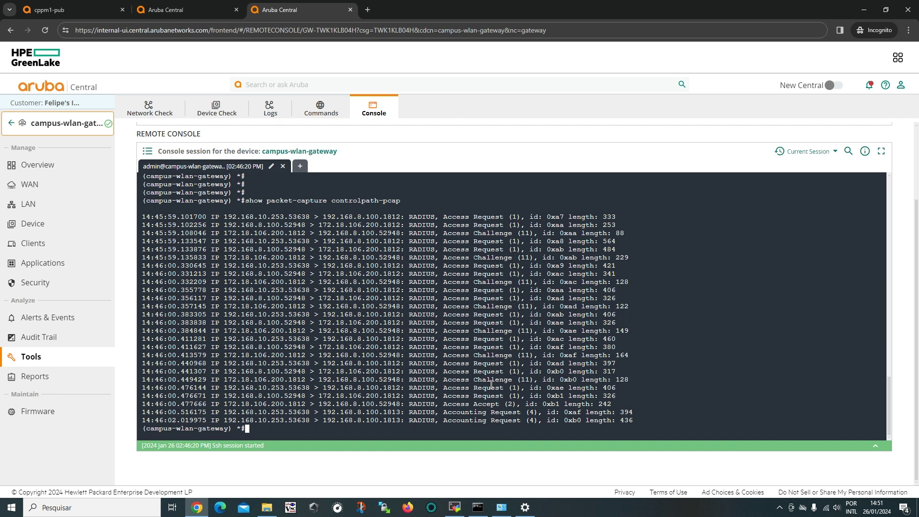
{"action": "left_click_drag", "start_coordinate": [625, 404], "coordinate": [139, 410]}
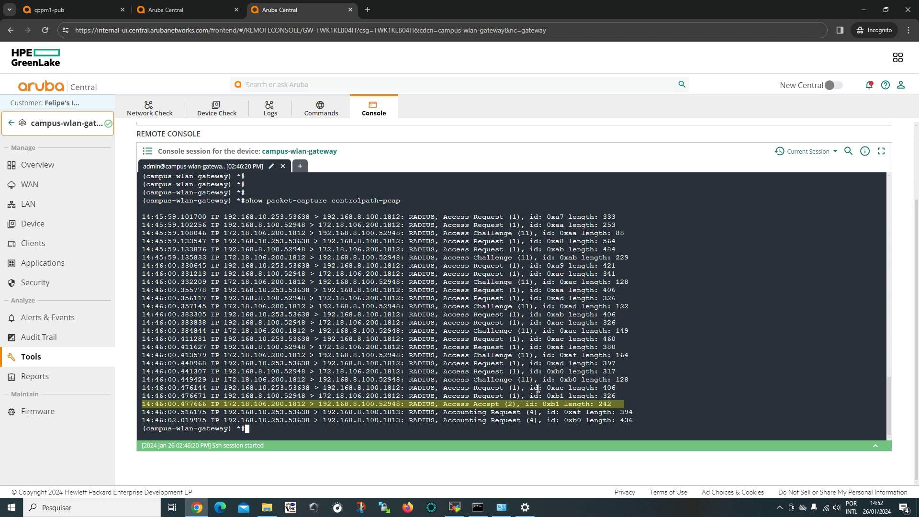
{"action": "left_click", "coordinate": [380, 425]}
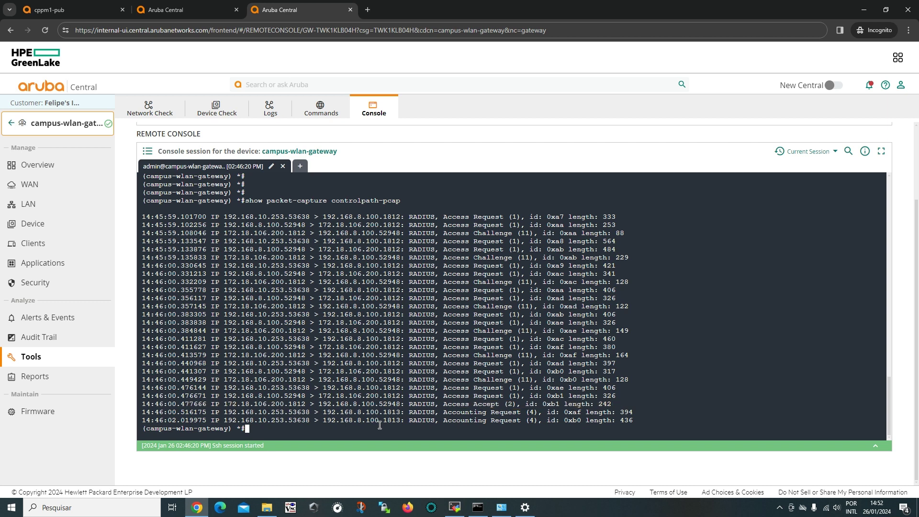
{"action": "key", "text": "Return"}
{"action": "key", "text": "Return"}
{"action": "key", "text": "Return"}
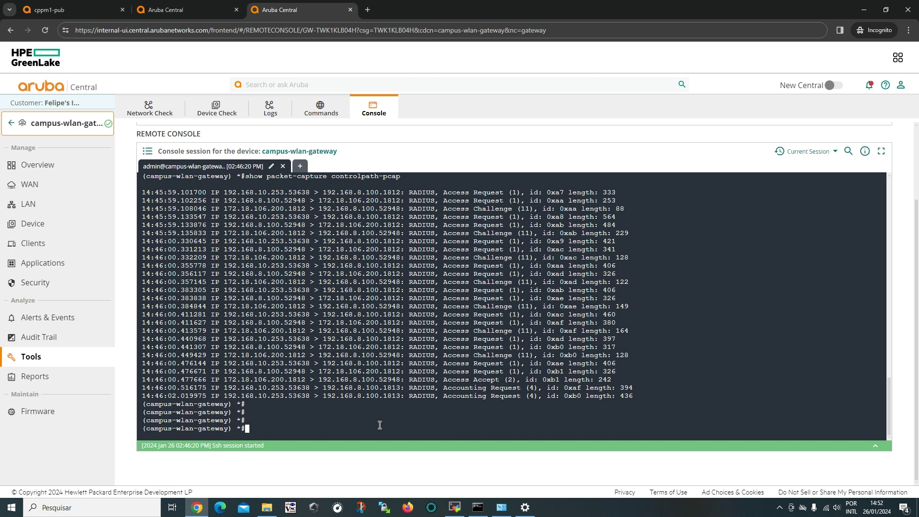
Run show user and inspect the 192.168.12.254 client's profile, 802.1x method and IP.
{"action": "type", "text": "show user"}
{"action": "key", "text": "Return"}
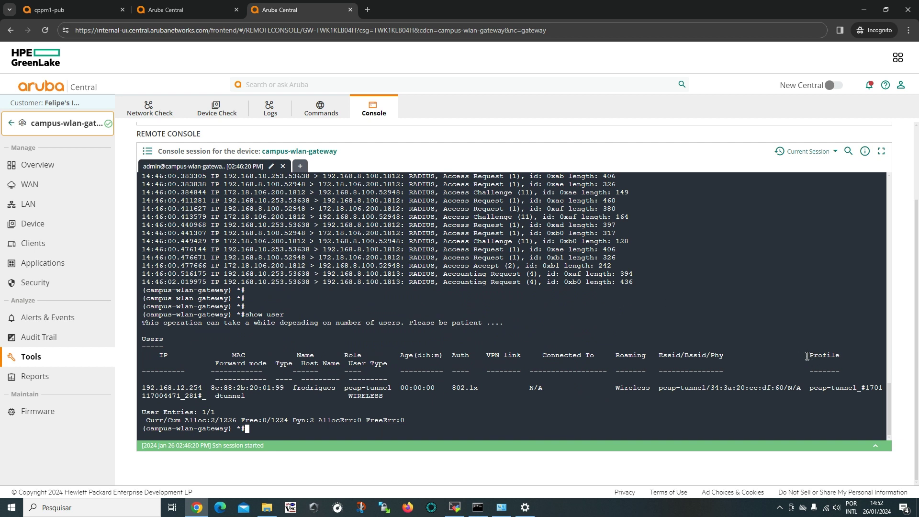
{"action": "left_click_drag", "start_coordinate": [806, 356], "coordinate": [860, 357]}
{"action": "left_click_drag", "start_coordinate": [452, 358], "coordinate": [452, 389]}
{"action": "left_click_drag", "start_coordinate": [288, 391], "coordinate": [297, 391]}
{"action": "triple_click", "coordinate": [298, 391]}
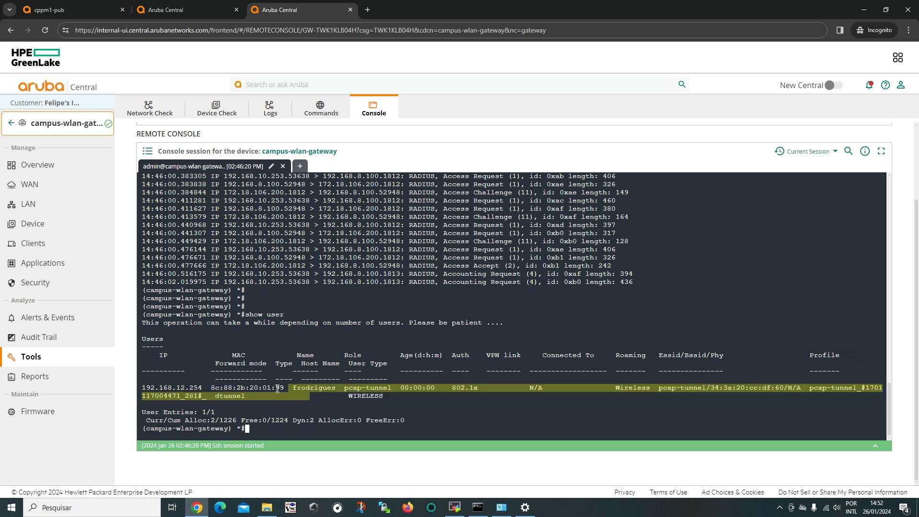
{"action": "left_click", "coordinate": [224, 387]}
{"action": "left_click_drag", "start_coordinate": [176, 387], "coordinate": [185, 387]}
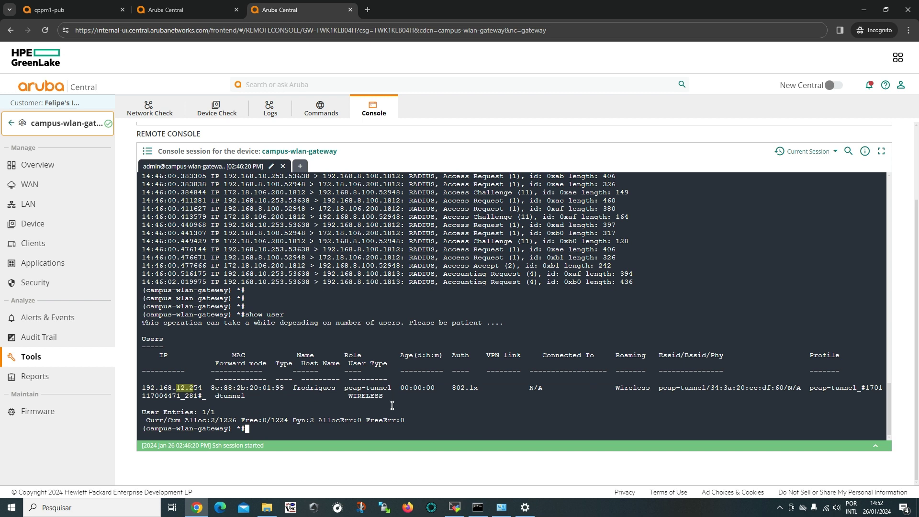
{"action": "left_click", "coordinate": [445, 412]}
Run show user-table verbose, completing the verbose keyword with Tab.
{"action": "key", "text": "Return"}
{"action": "key", "text": "Return"}
{"action": "key", "text": "Return"}
{"action": "key", "text": "Return"}
{"action": "key", "text": "Return"}
{"action": "key", "text": "Return"}
{"action": "type", "text": "sho"}
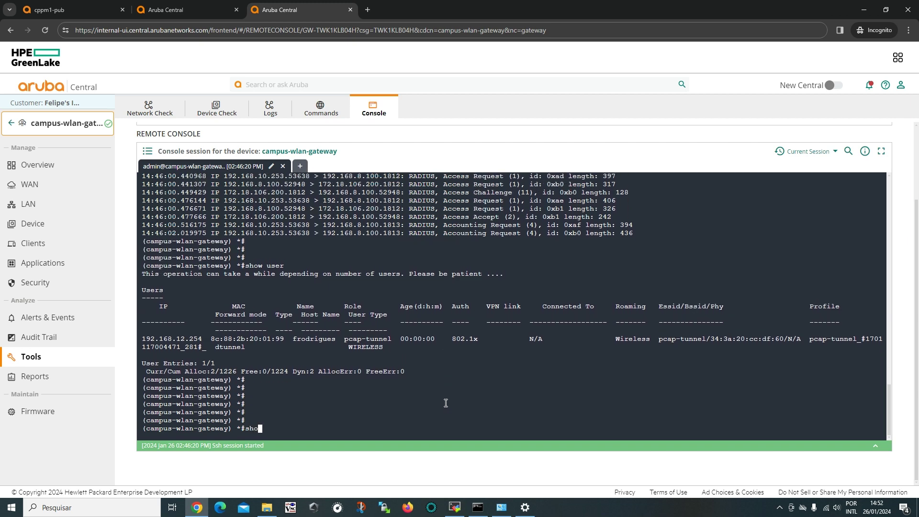
{"action": "type", "text": "w user-table vers"}
{"action": "key", "text": "Tab"}
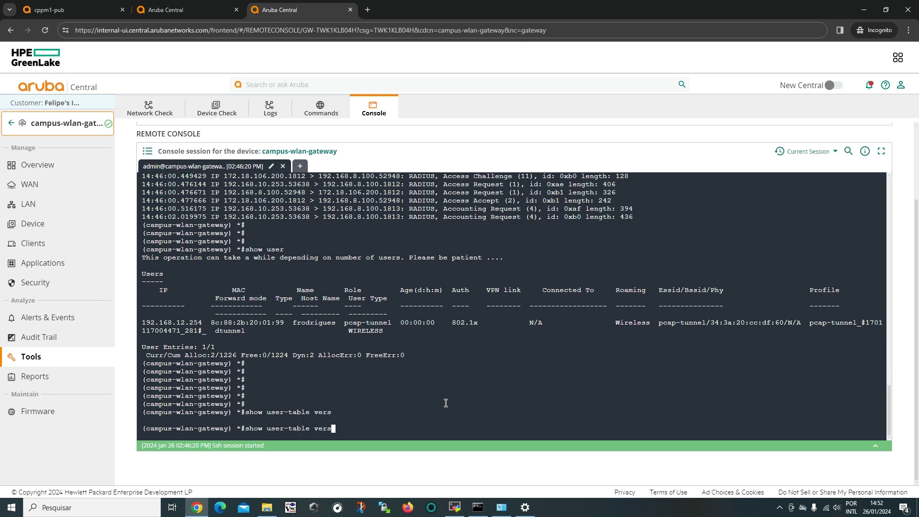
{"action": "key", "text": "BackSpace"}
{"action": "type", "text": "vbo"}
{"action": "key", "text": "BackSpace"}
{"action": "key", "text": "BackSpace"}
{"action": "key", "text": "BackSpace"}
{"action": "key", "text": "Tab"}
{"action": "key", "text": "Return"}
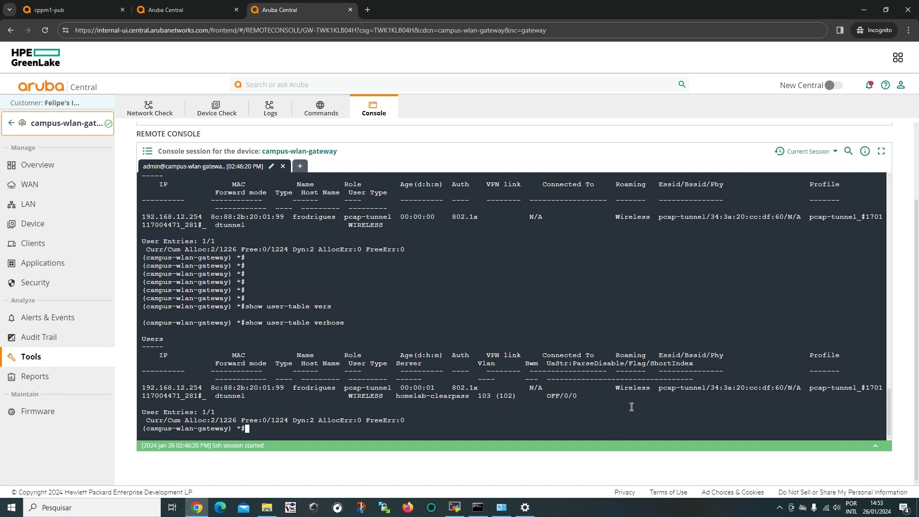
Inspect the client's Vlan column showing 103 (102), then add blank prompts.
{"action": "left_click_drag", "start_coordinate": [477, 364], "coordinate": [495, 364]}
{"action": "left_click_drag", "start_coordinate": [477, 396], "coordinate": [491, 398]}
{"action": "mouse_move", "coordinate": [515, 397]}
{"action": "left_mouse_down"}
{"action": "mouse_move", "coordinate": [494, 397]}
{"action": "mouse_move", "coordinate": [516, 398]}
{"action": "left_mouse_up"}
{"action": "left_click_drag", "start_coordinate": [478, 397], "coordinate": [497, 397]}
{"action": "left_click", "coordinate": [502, 428]}
{"action": "key", "text": "Return"}
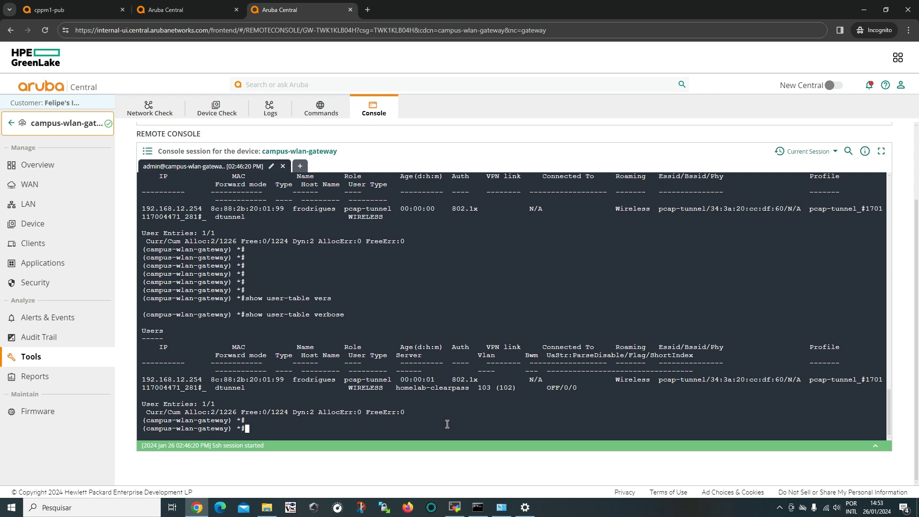
{"action": "key", "text": "Return"}
{"action": "key", "text": "Return"}
{"action": "key", "text": "Return"}
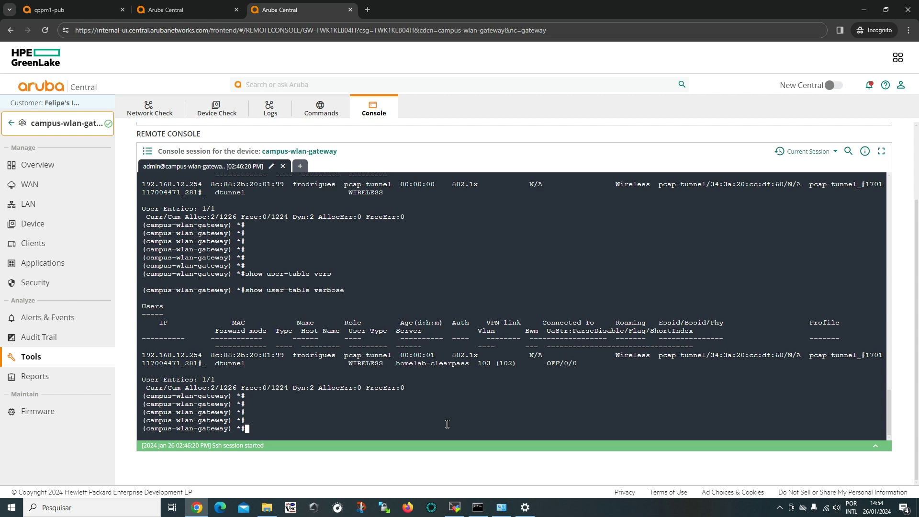
List the show log security options, then disconnect and reconnect the pcap-tunnel Wi-Fi.
{"action": "type", "text": "show log security ?"}
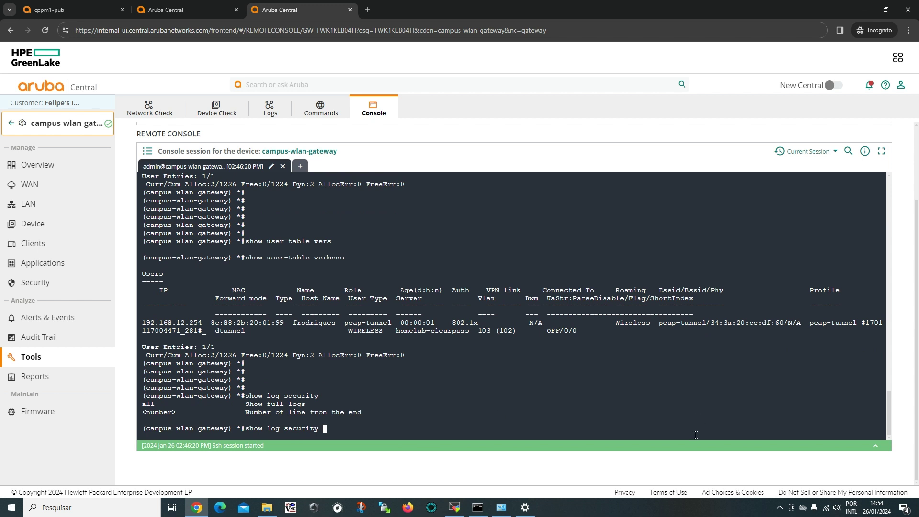
{"action": "left_click", "coordinate": [825, 512]}
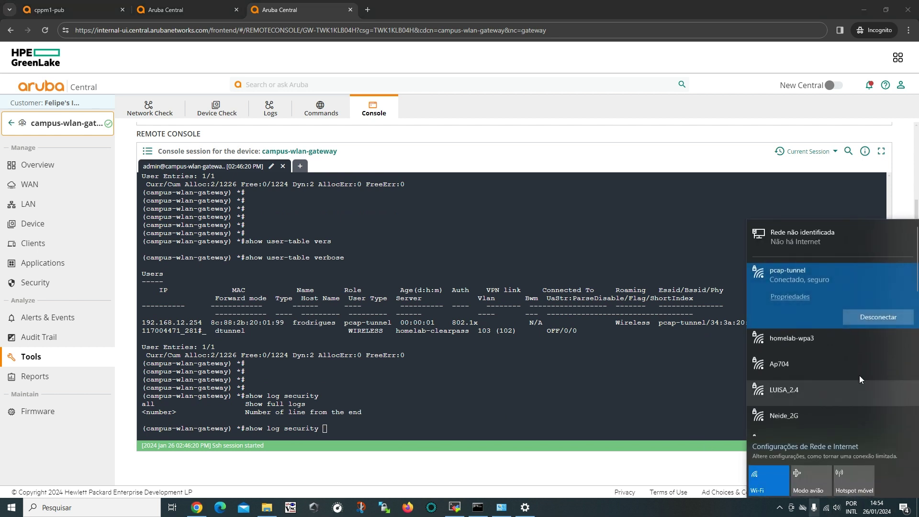
{"action": "left_click", "coordinate": [871, 322]}
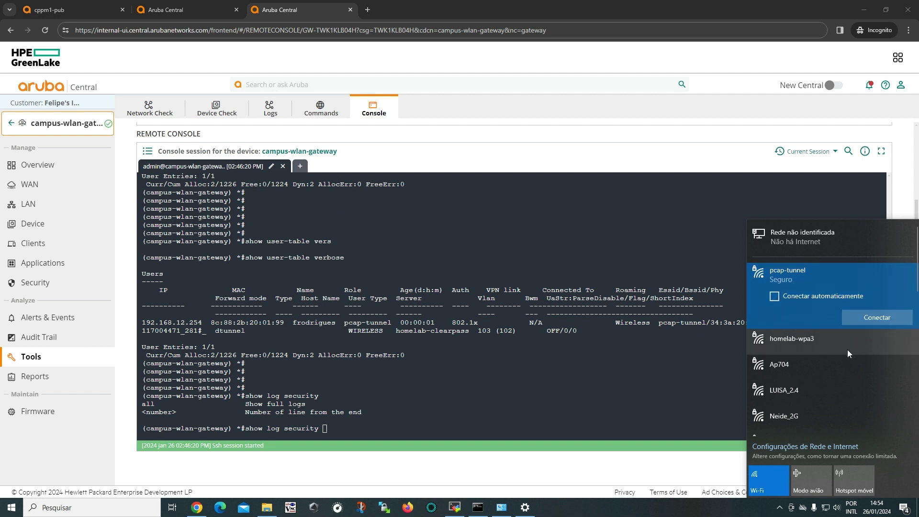
{"action": "left_click", "coordinate": [880, 320]}
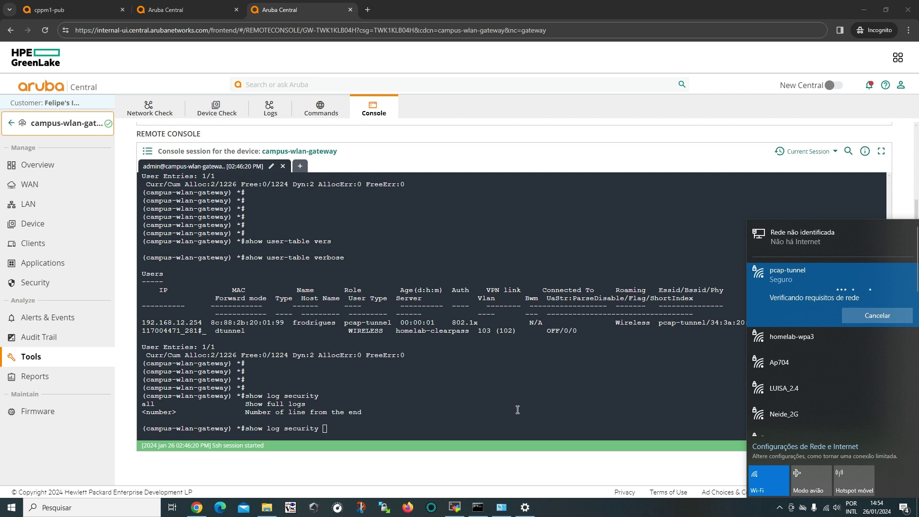
{"action": "left_click", "coordinate": [574, 408]}
Run show log security 70 and inspect the RADIUS server IP and homelab-clearpass name.
{"action": "type", "text": "70"}
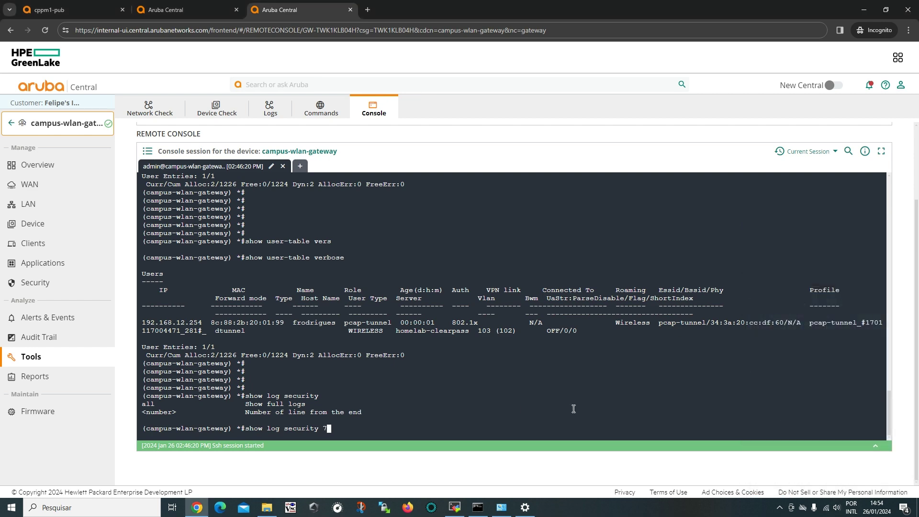
{"action": "key", "text": "Return"}
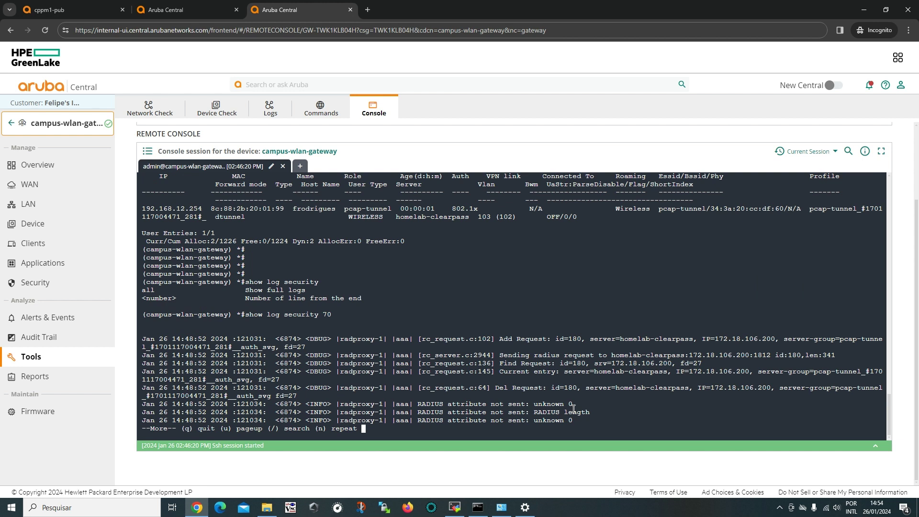
{"action": "key", "text": "Return"}
{"action": "key", "text": "Return"}
{"action": "key", "text": "Return"}
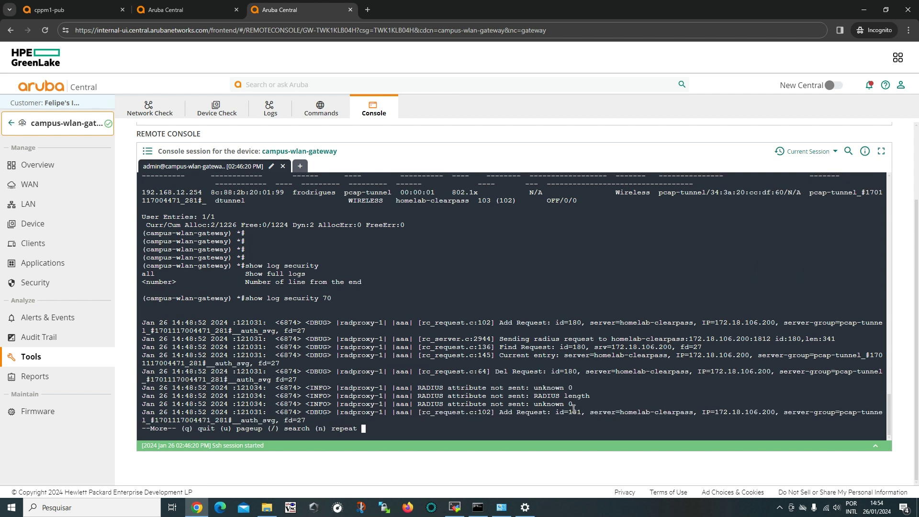
{"action": "key", "text": "Return"}
{"action": "key", "text": "Return"}
{"action": "key", "text": "Return"}
{"action": "key", "text": "Return"}
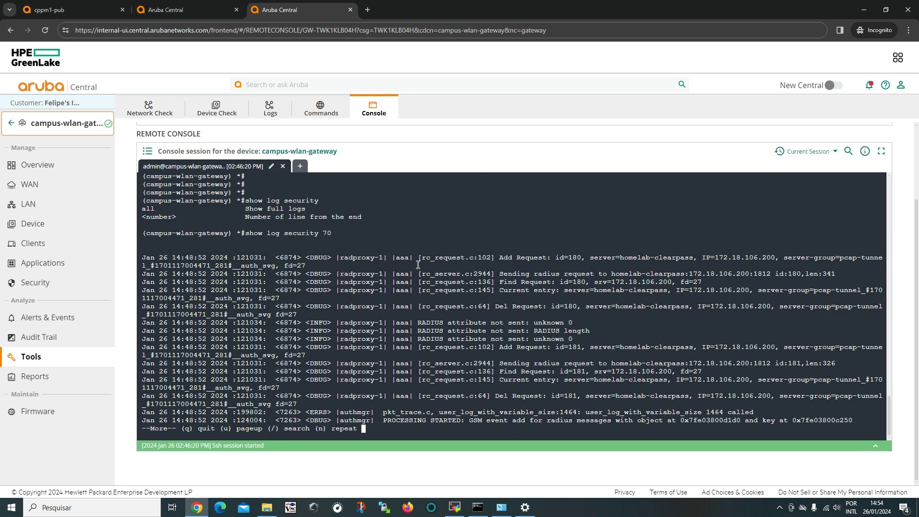
{"action": "left_click_drag", "start_coordinate": [711, 257], "coordinate": [774, 256]}
{"action": "left_click", "coordinate": [775, 257]}
{"action": "double_click", "coordinate": [767, 257]}
{"action": "left_click_drag", "start_coordinate": [619, 257], "coordinate": [689, 256]}
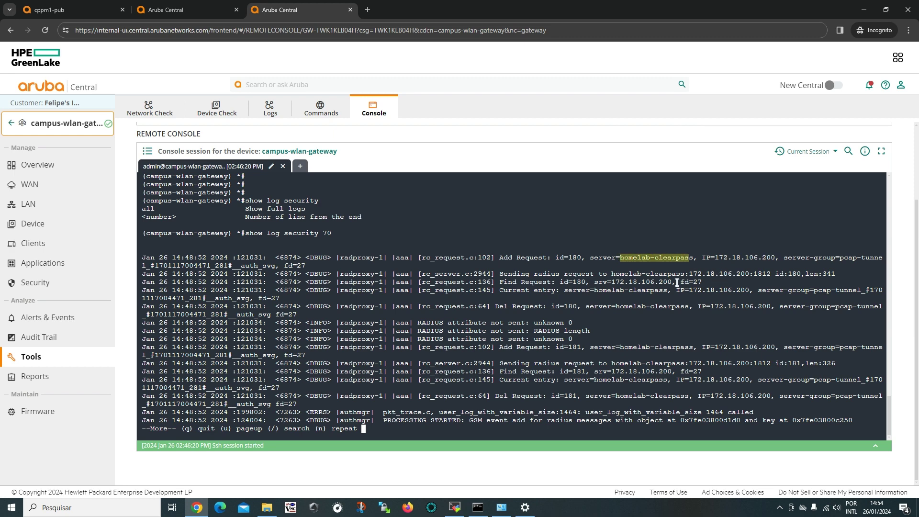
{"action": "left_click", "coordinate": [656, 323]}
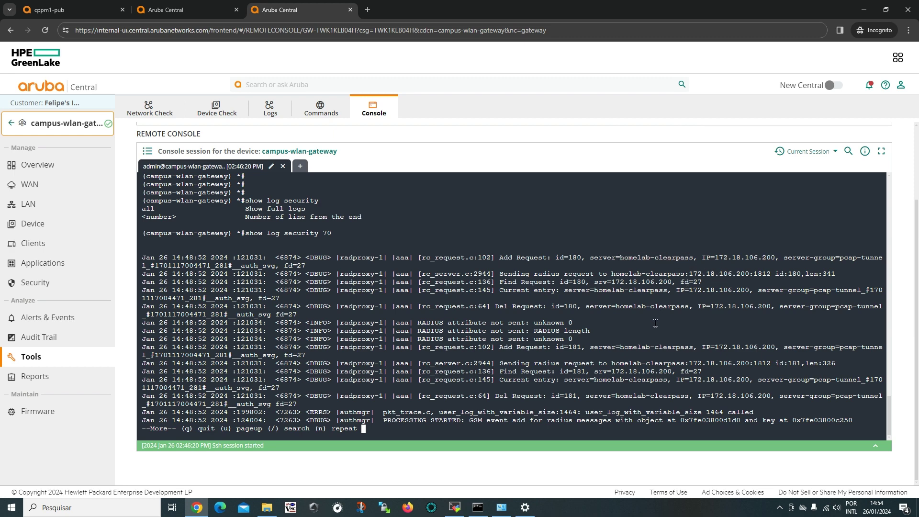
Page through the rest of the security log, noting the client's MAC address.
{"action": "key", "text": "Return"}
{"action": "key", "text": "Return"}
{"action": "key", "text": "Return"}
{"action": "key", "text": "Return"}
{"action": "key", "text": "Return"}
{"action": "key", "text": "Return"}
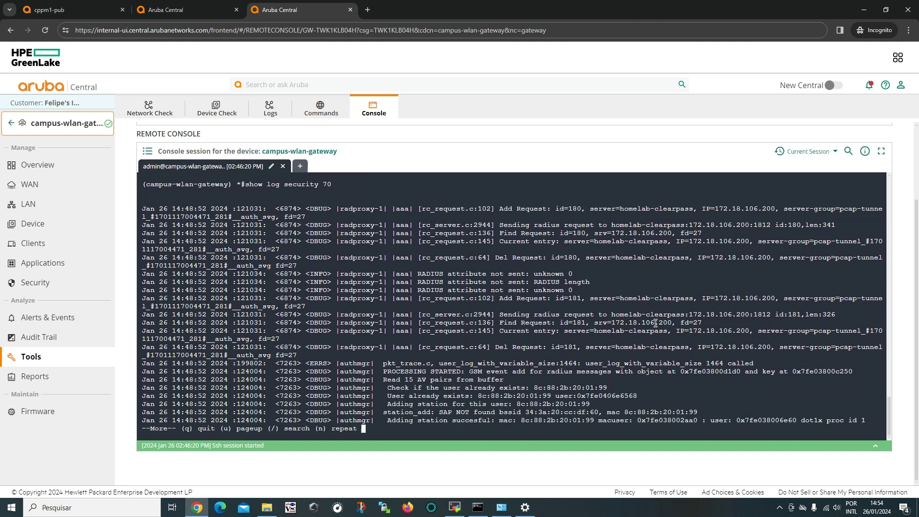
{"action": "key", "text": "Return"}
{"action": "left_click_drag", "start_coordinate": [615, 379], "coordinate": [530, 378]}
{"action": "left_click", "coordinate": [587, 397]}
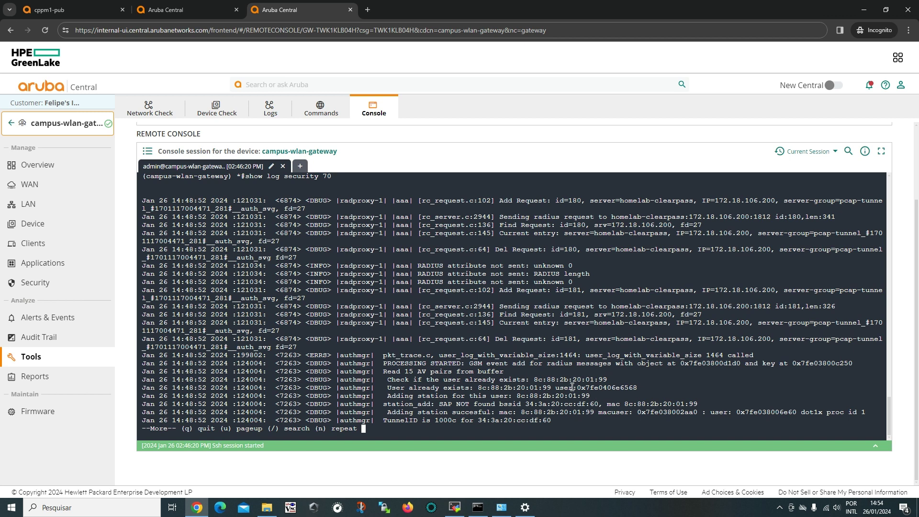
{"action": "key", "text": "Return"}
{"action": "key", "text": "Return"}
{"action": "key", "text": "Return"}
{"action": "key", "text": "Return"}
{"action": "key", "text": "Return"}
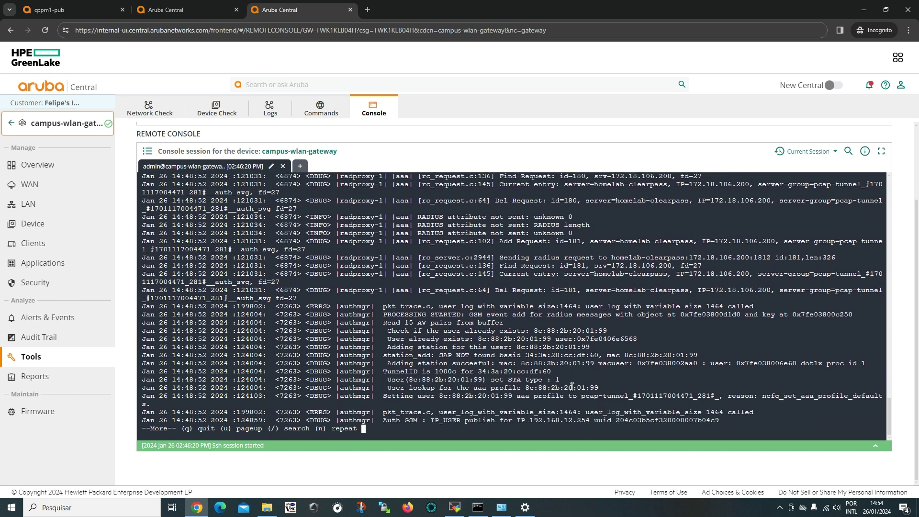
{"action": "key", "text": "Return"}
{"action": "key", "text": "Return"}
{"action": "key", "text": "Return"}
{"action": "key", "text": "Return"}
{"action": "key", "text": "Return"}
{"action": "key", "text": "Return"}
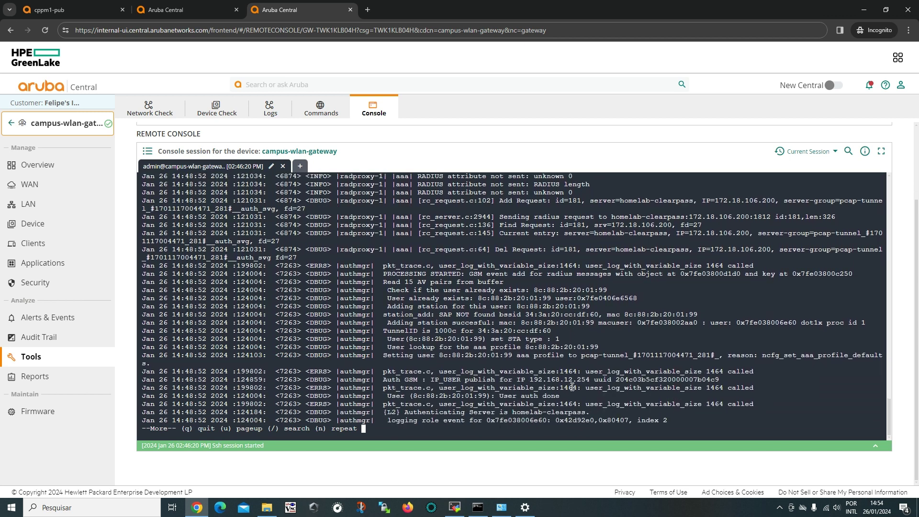
{"action": "key", "text": "Return"}
{"action": "key", "text": "Return"}
{"action": "key", "text": "Return"}
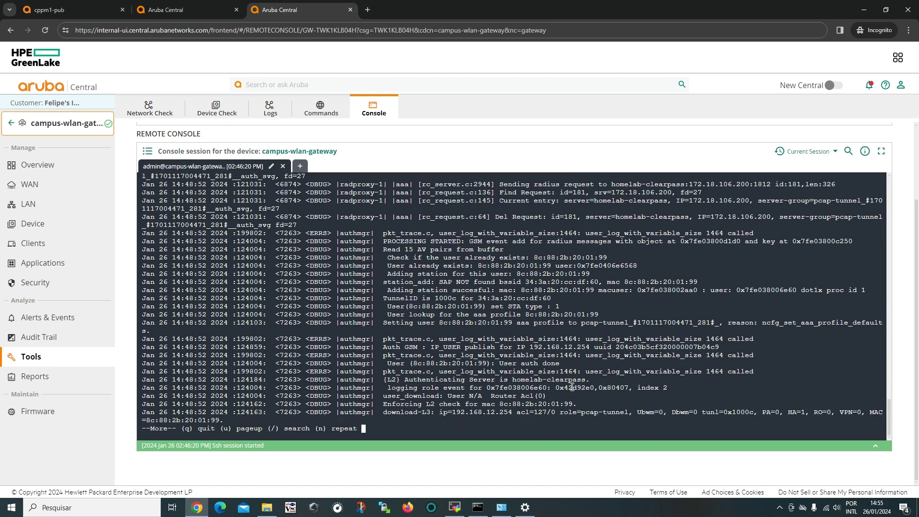
{"action": "key", "text": "Return"}
{"action": "key", "text": "Return"}
{"action": "key", "text": "Return"}
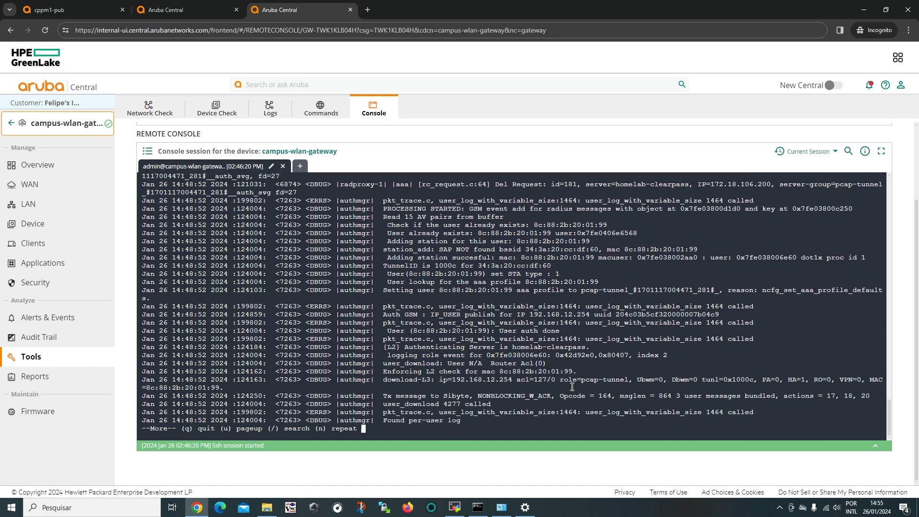
{"action": "key", "text": "Return"}
{"action": "key", "text": "Return"}
{"action": "key", "text": "Return"}
{"action": "key", "text": "Return"}
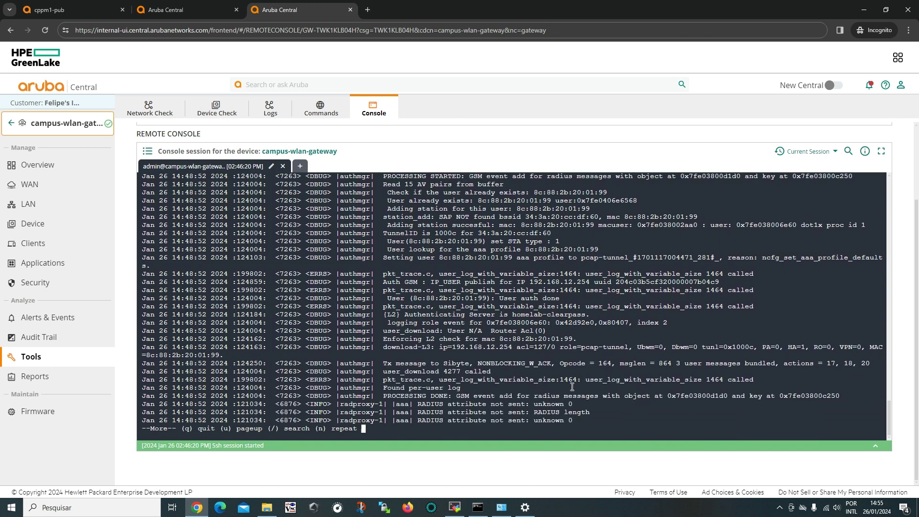
{"action": "key", "text": "Return"}
{"action": "key", "text": "Return"}
{"action": "key", "text": "Return"}
{"action": "key", "text": "Return"}
{"action": "key", "text": "Return"}
{"action": "key", "text": "Return"}
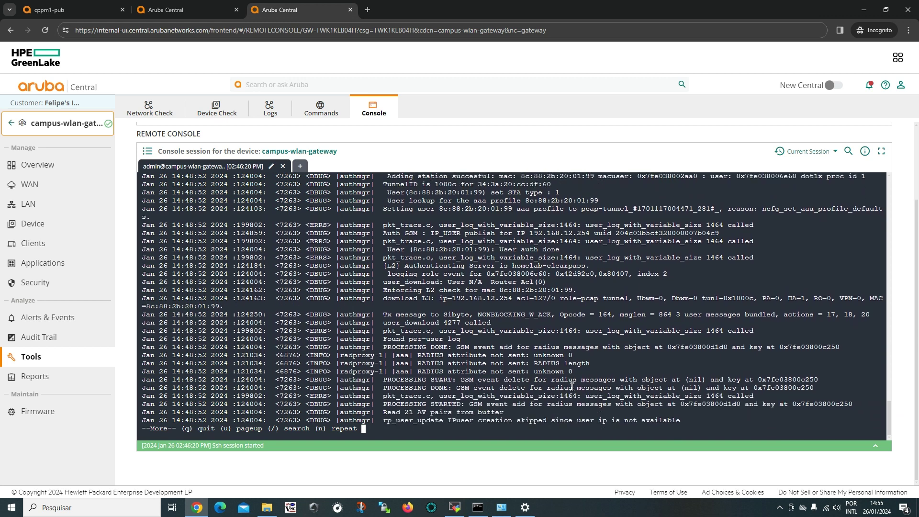
{"action": "key", "text": "Return"}
{"action": "key", "text": "Return"}
{"action": "key", "text": "Return"}
{"action": "key", "text": "Return"}
{"action": "key", "text": "Return"}
{"action": "key", "text": "Return"}
{"action": "key", "text": "Return"}
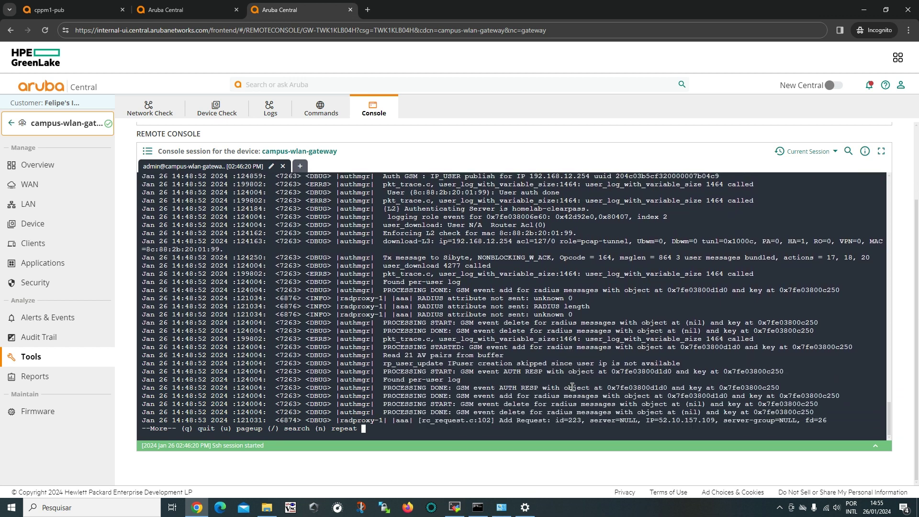
{"action": "key", "text": "Return"}
{"action": "key", "text": "Return"}
{"action": "key", "text": "Return"}
{"action": "key", "text": "Return"}
{"action": "key", "text": "Return"}
{"action": "key", "text": "Return"}
{"action": "key", "text": "Return"}
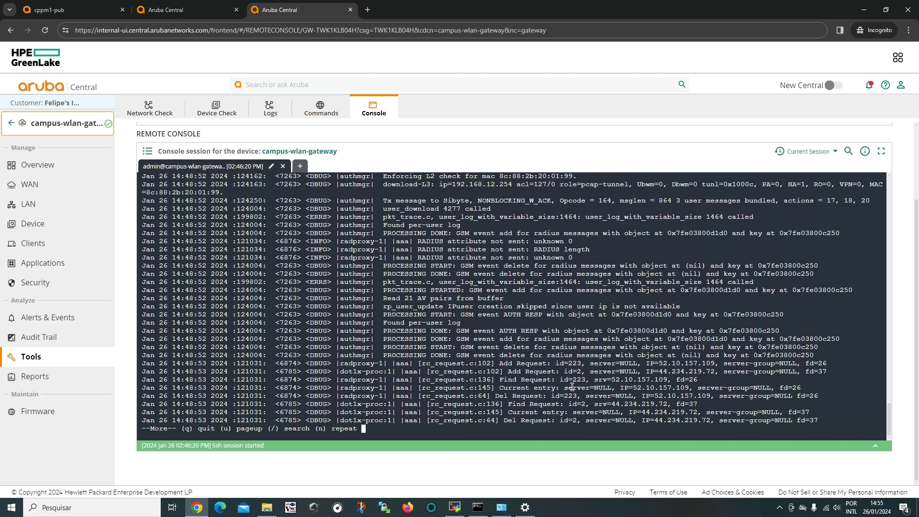
{"action": "key", "text": "Return"}
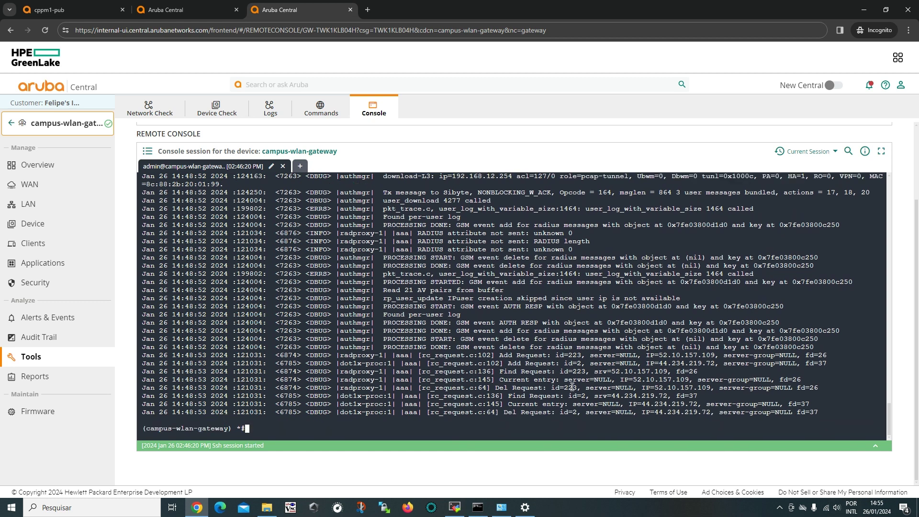
Run show log security 4 | include vlan to filter the log for VLAN entries.
{"action": "key", "text": "Return"}
{"action": "key", "text": "Return"}
{"action": "type", "text": "show log security 70"}
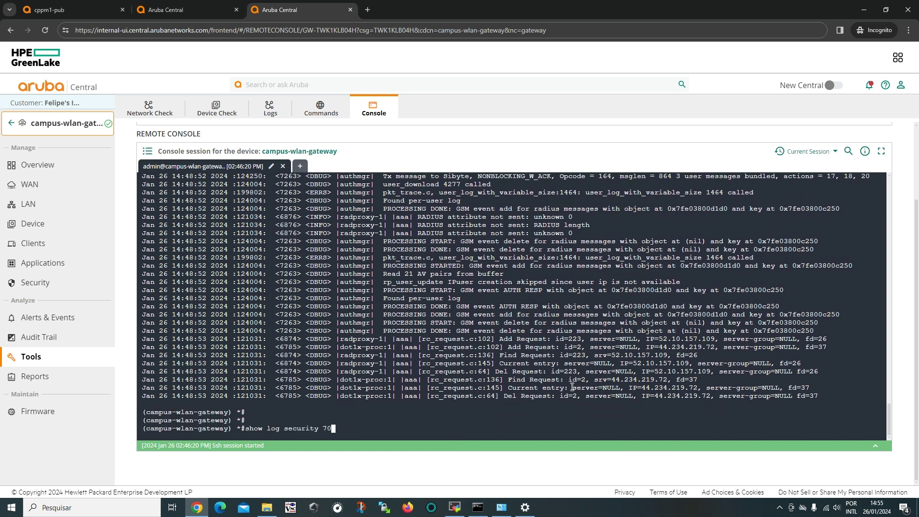
{"action": "key", "text": "BackSpace"}
{"action": "key", "text": "BackSpace"}
{"action": "type", "text": "4 | include vlan"}
{"action": "key", "text": "Return"}
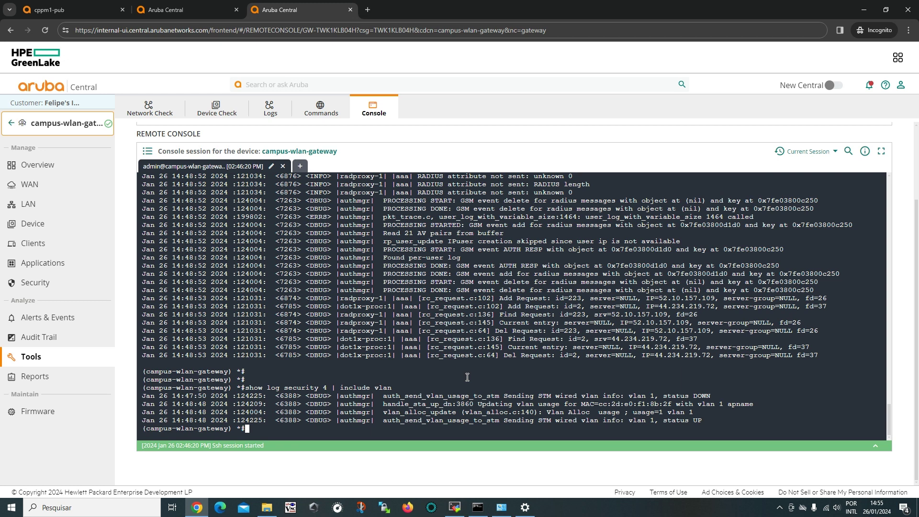
{"action": "key", "text": "Return"}
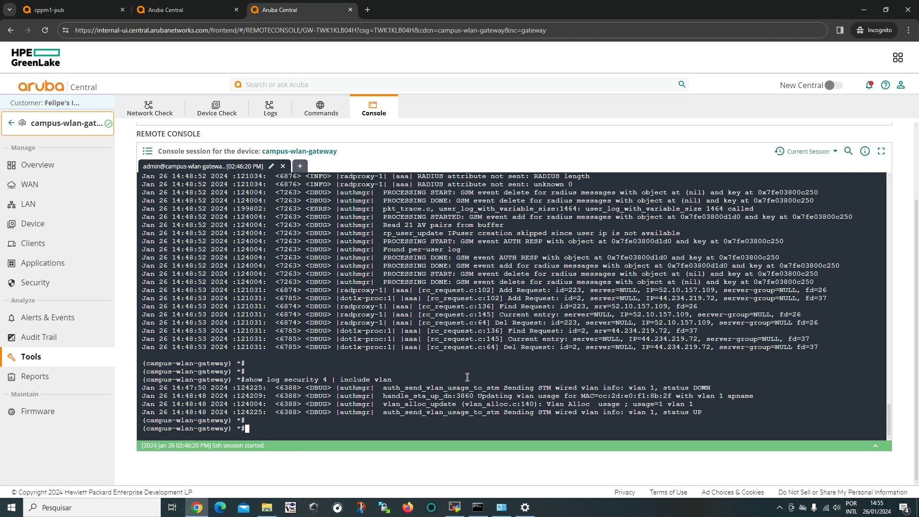
Rerun the vlan filter at level 8 and highlight the vlan 103 and 102 allocation lines.
{"action": "key", "text": "Up"}
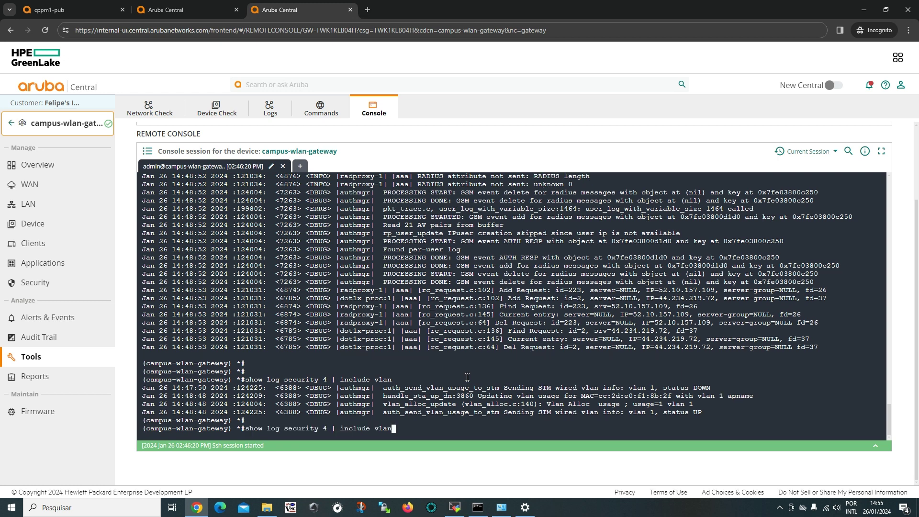
{"action": "key", "text": "Left"}
{"action": "key", "text": "Left"}
{"action": "key", "text": "Left"}
{"action": "key", "text": "Left"}
{"action": "key", "text": "Left"}
{"action": "key", "text": "Left"}
{"action": "key", "text": "Left"}
{"action": "key", "text": "Left"}
{"action": "key", "text": "Left"}
{"action": "key", "text": "Left"}
{"action": "key", "text": "Left"}
{"action": "key", "text": "Left"}
{"action": "key", "text": "Left"}
{"action": "key", "text": "Left"}
{"action": "key", "text": "Left"}
{"action": "key", "text": "Left"}
{"action": "key", "text": "Left"}
{"action": "key", "text": "Left"}
{"action": "key", "text": "Left"}
{"action": "key", "text": "Right"}
{"action": "key", "text": "Right"}
{"action": "key", "text": "Right"}
{"action": "key", "text": "Right"}
{"action": "key", "text": "BackSpace"}
{"action": "type", "text": "8"}
{"action": "key", "text": "Return"}
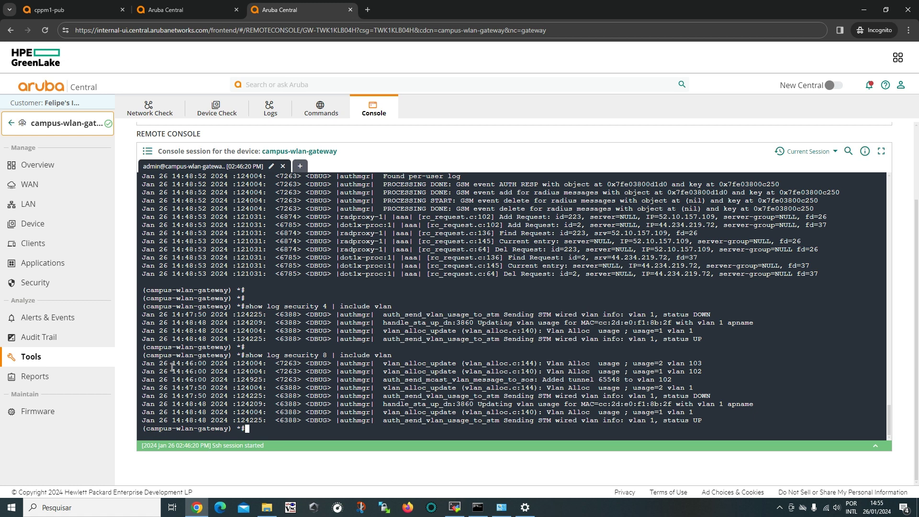
{"action": "left_click_drag", "start_coordinate": [174, 366], "coordinate": [745, 368]}
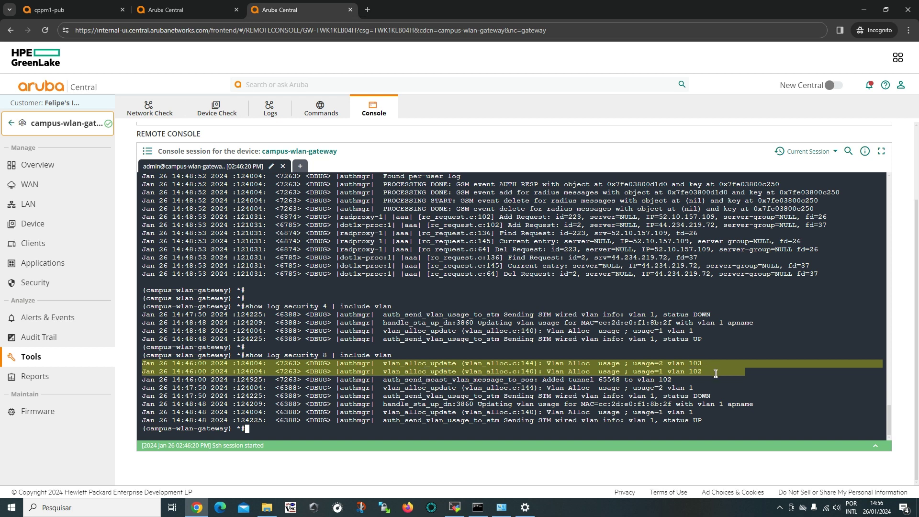
{"action": "left_click_drag", "start_coordinate": [718, 371], "coordinate": [139, 367]}
Copy the client MAC 8c:88:2b:20:01:99 from earlier log lines and return to the latest prompt.
{"action": "left_click", "coordinate": [549, 429]}
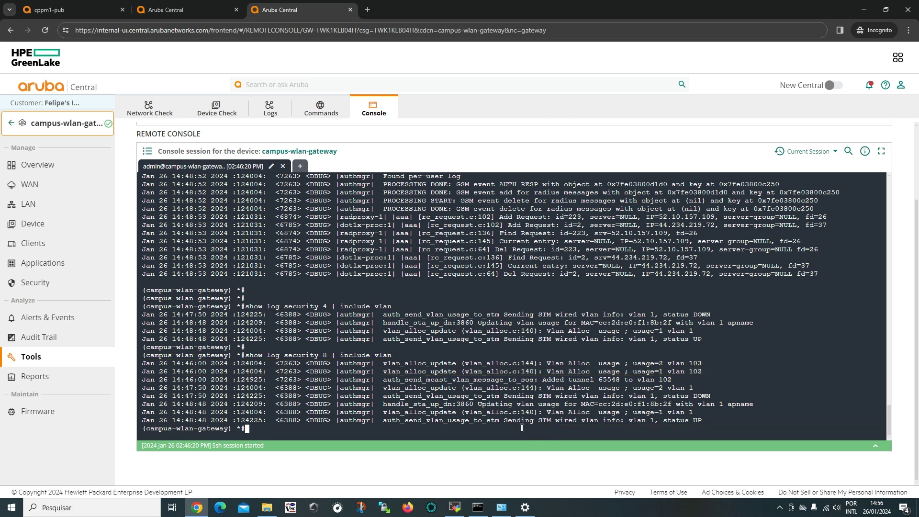
{"action": "key", "text": "Return"}
{"action": "key", "text": "Return"}
{"action": "key", "text": "Return"}
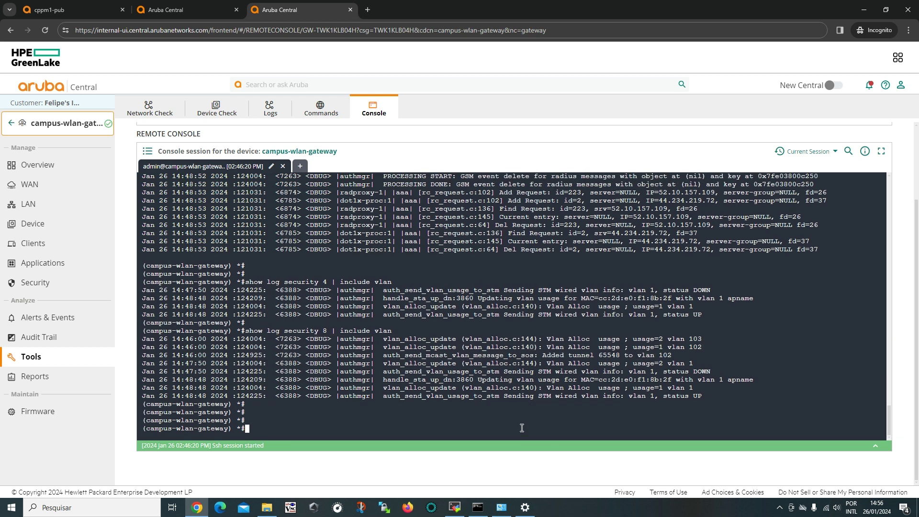
{"action": "key", "text": "Return"}
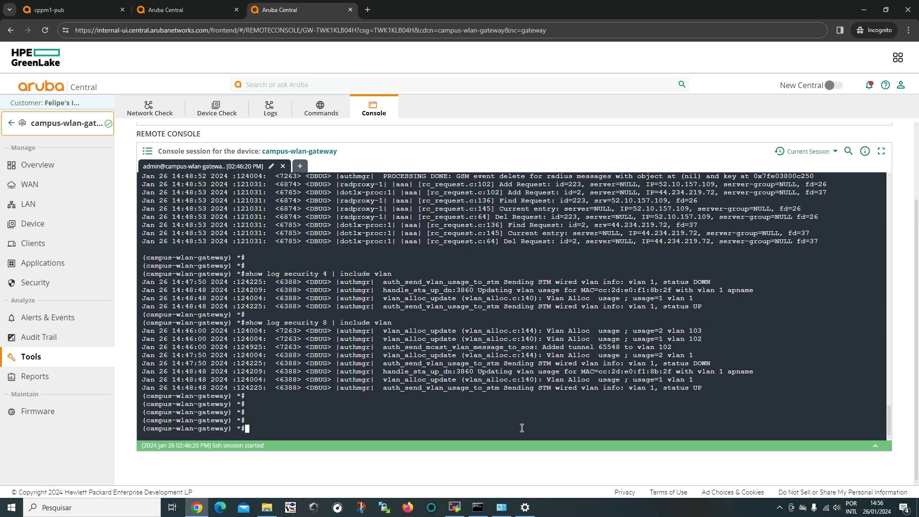
{"action": "scroll", "coordinate": [521, 427], "scroll_direction": "up", "scroll_amount": 8}
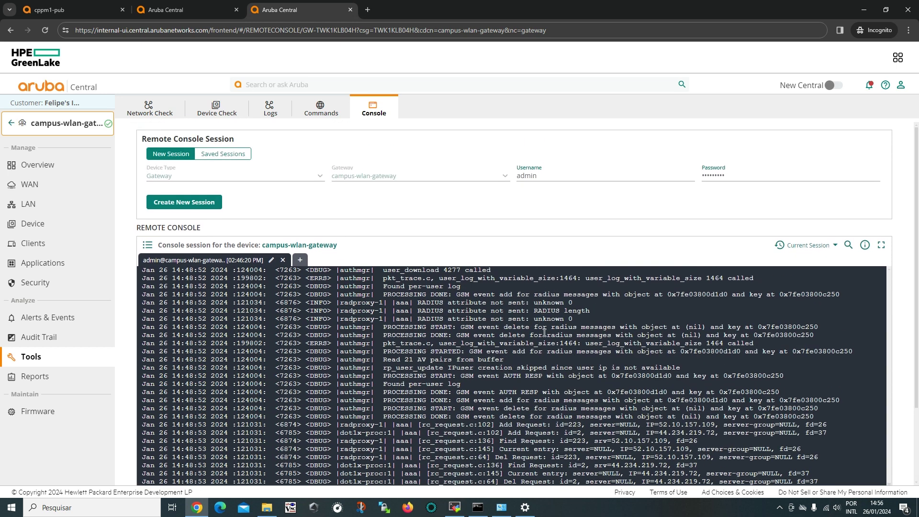
{"action": "scroll", "coordinate": [545, 341], "scroll_direction": "up", "scroll_amount": 5}
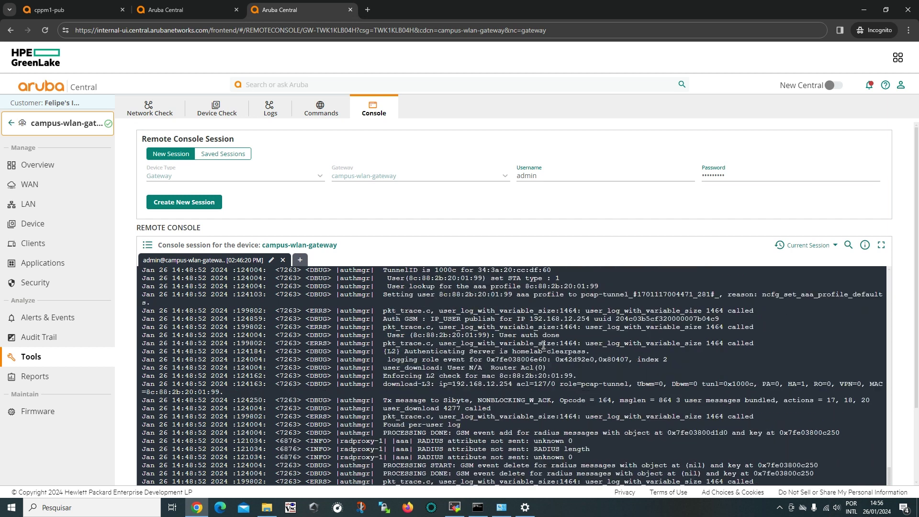
{"action": "scroll", "coordinate": [543, 344], "scroll_direction": "up", "scroll_amount": 3}
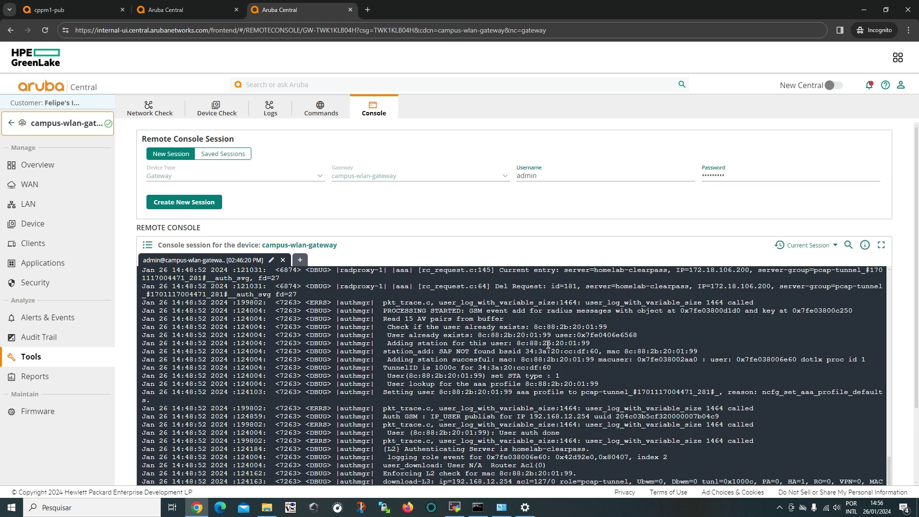
{"action": "left_click_drag", "start_coordinate": [607, 327], "coordinate": [534, 327]}
{"action": "right_click", "coordinate": [545, 326]}
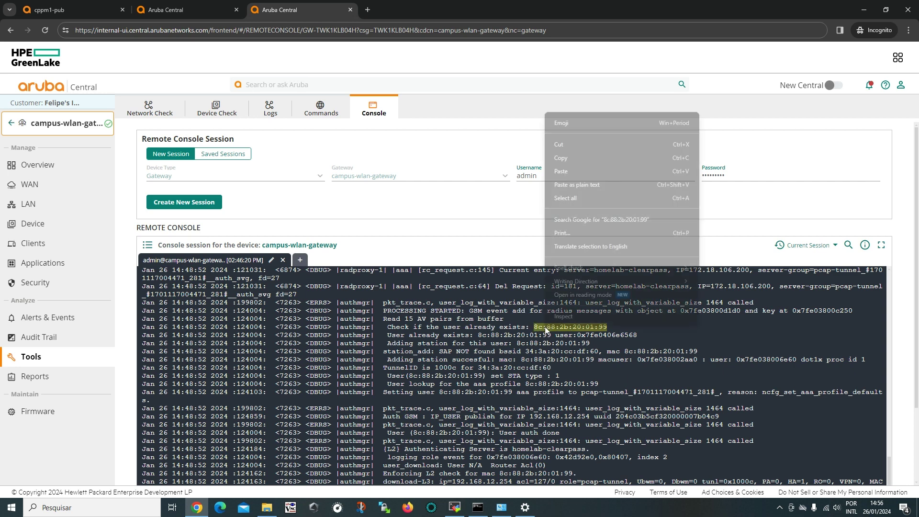
{"action": "left_click", "coordinate": [584, 161]}
{"action": "scroll", "coordinate": [546, 353], "scroll_direction": "down", "scroll_amount": 5}
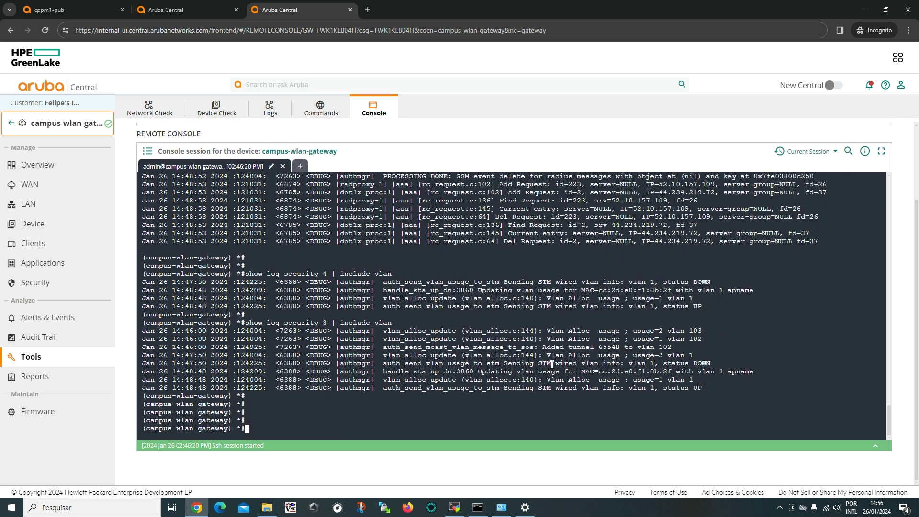
{"action": "key", "text": "Return"}
{"action": "key", "text": "Return"}
{"action": "key", "text": "Return"}
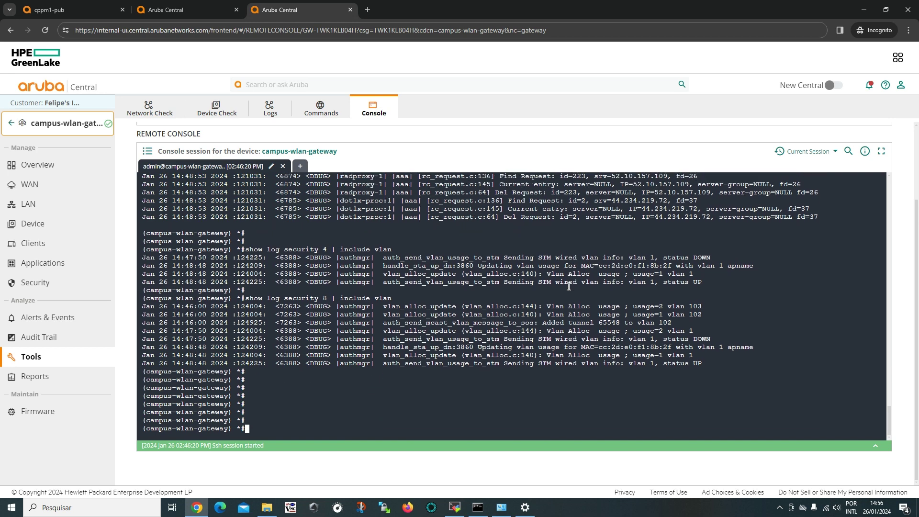
Run show user, then show auth-tracebuf mac with the pasted client MAC.
{"action": "type", "text": "show user"}
{"action": "key", "text": "Return"}
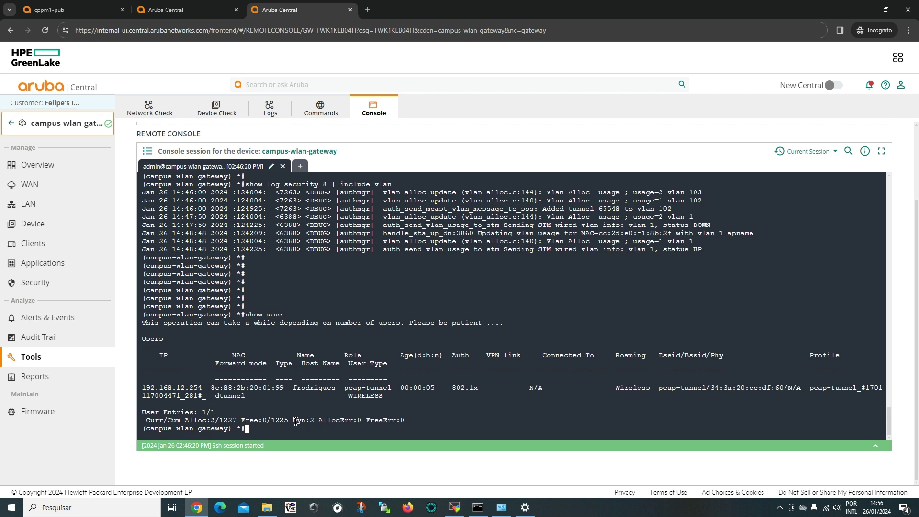
{"action": "type", "text": "show auth-tracebuf"}
{"action": "key", "text": "question"}
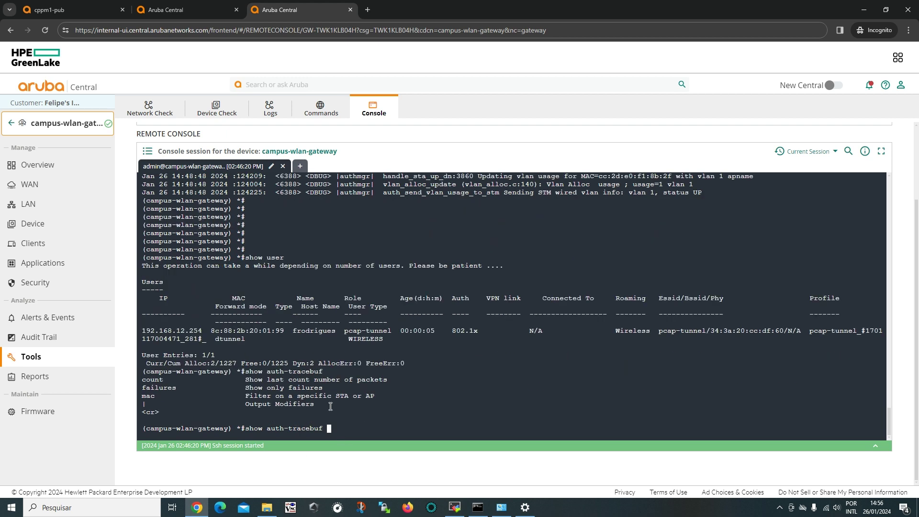
{"action": "type", "text": "mac"}
{"action": "right_click", "coordinate": [389, 423]}
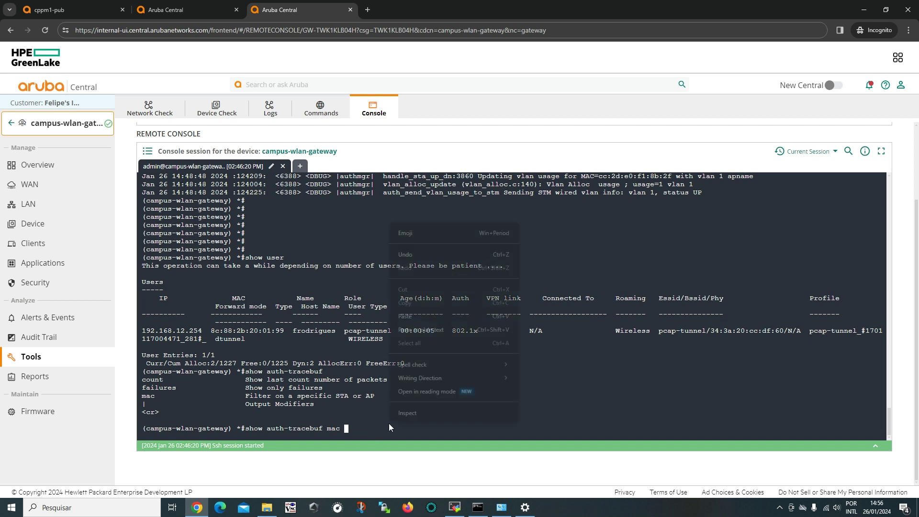
{"action": "left_click", "coordinate": [423, 314]}
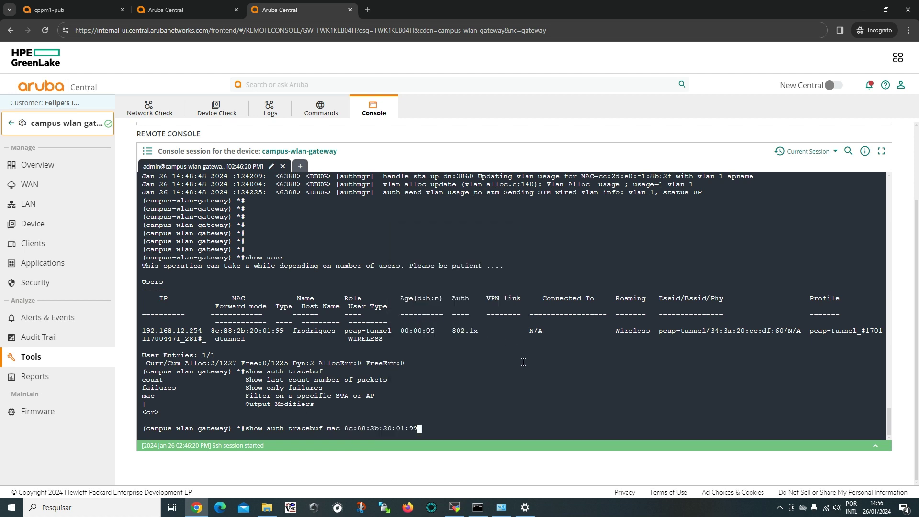
{"action": "key", "text": "Return"}
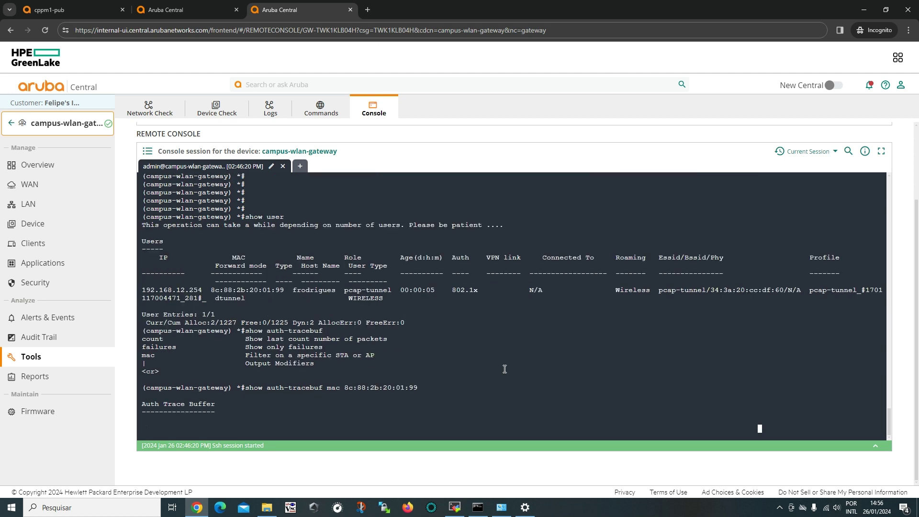
Page through the auth trace buffer to its end at the 14:48:52 VLAN 103 assignment.
{"action": "key", "text": "Return"}
{"action": "key", "text": "Return"}
{"action": "key", "text": "Return"}
{"action": "key", "text": "Return"}
{"action": "key", "text": "Return"}
{"action": "key", "text": "Return"}
{"action": "key", "text": "Return"}
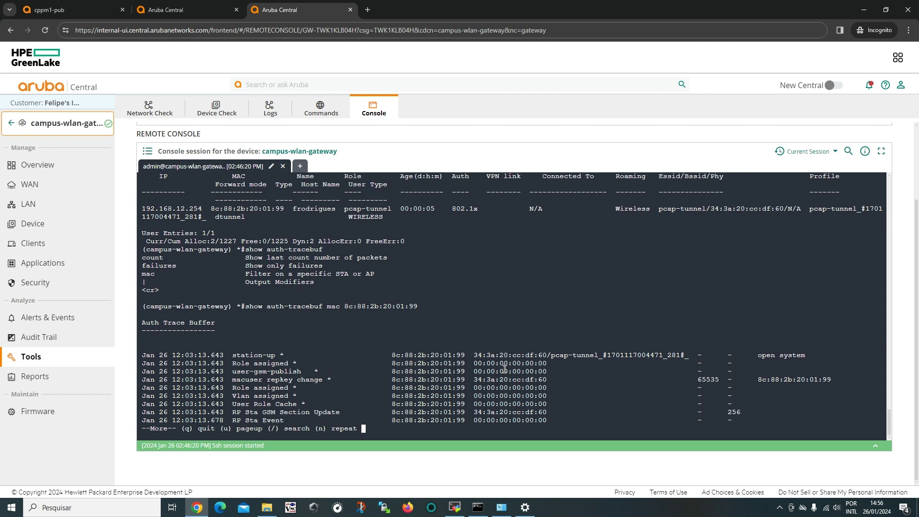
{"action": "key", "text": "Return"}
{"action": "key", "text": "Return"}
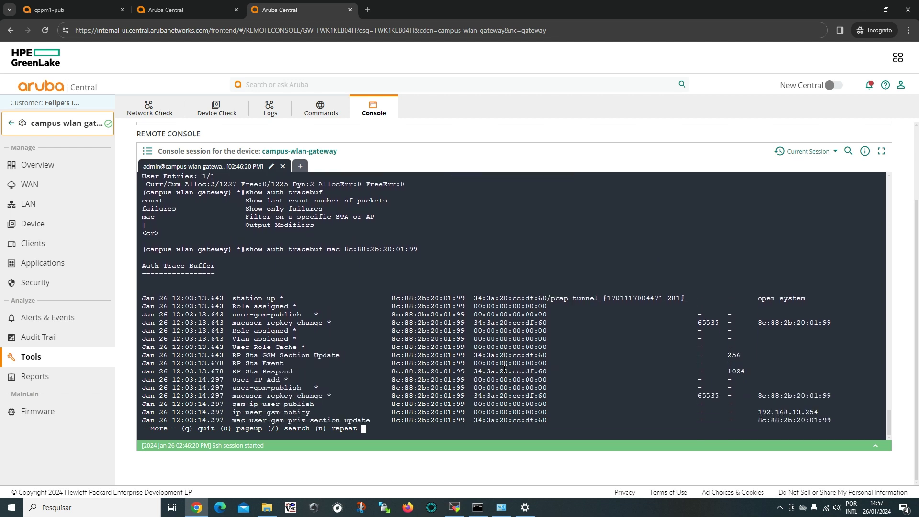
{"action": "key", "text": "Return"}
{"action": "key", "text": "Return"}
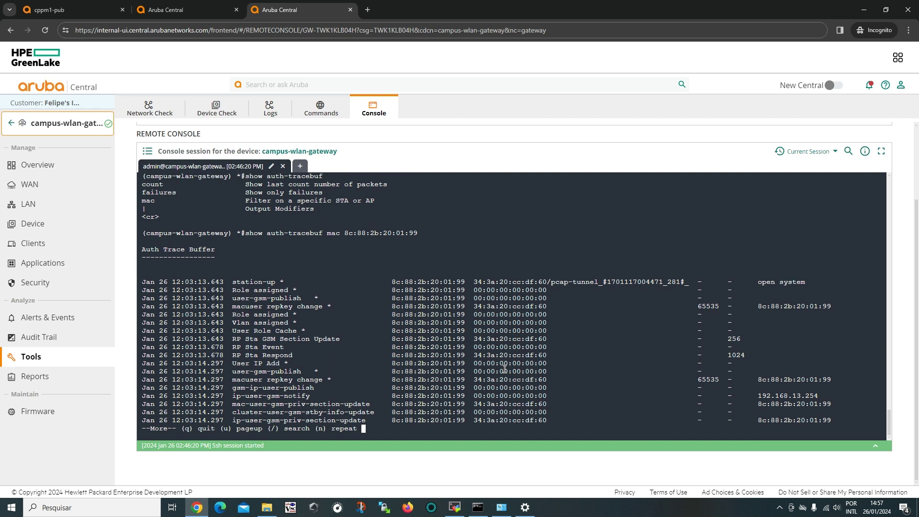
{"action": "key", "text": "Return"}
{"action": "key", "text": "Return"}
{"action": "key", "text": "Return"}
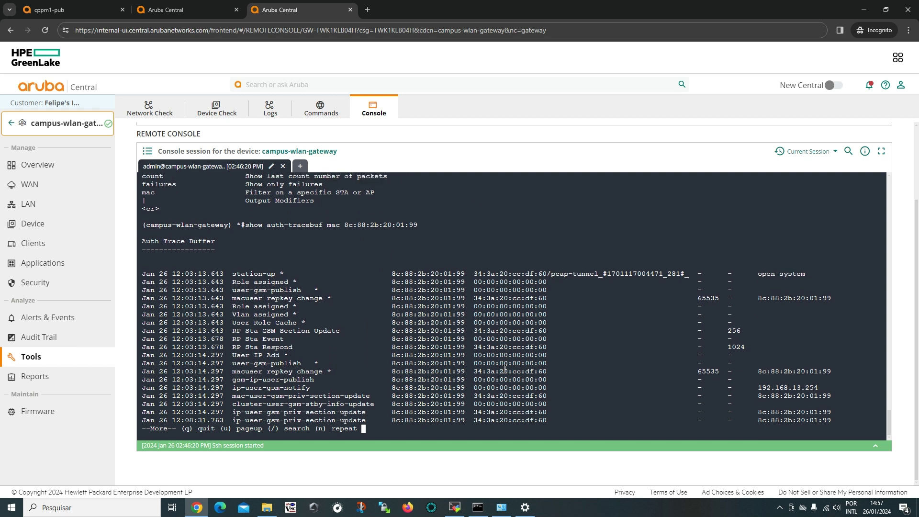
{"action": "key", "text": "Return"}
{"action": "key", "text": "Return"}
{"action": "key", "text": "Return"}
{"action": "key", "text": "Return"}
{"action": "key", "text": "Return"}
{"action": "key", "text": "Return"}
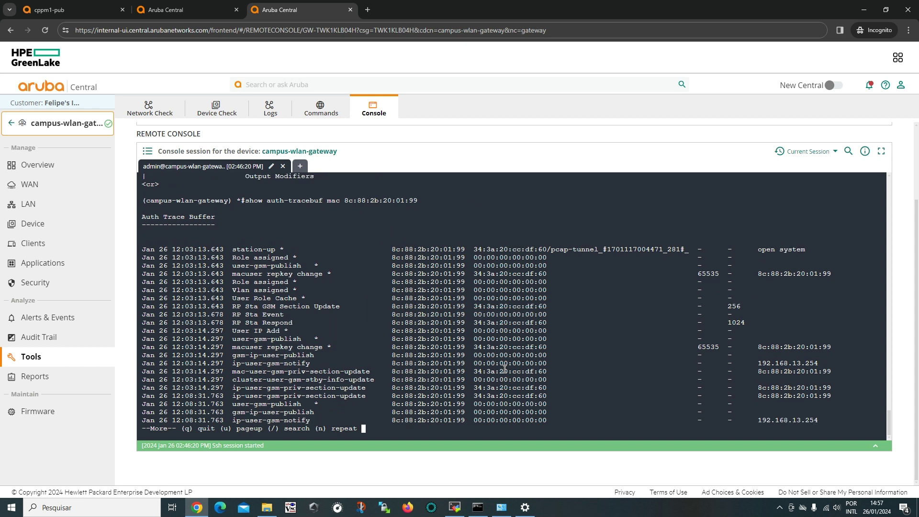
{"action": "key", "text": "Return"}
{"action": "key", "text": "Return"}
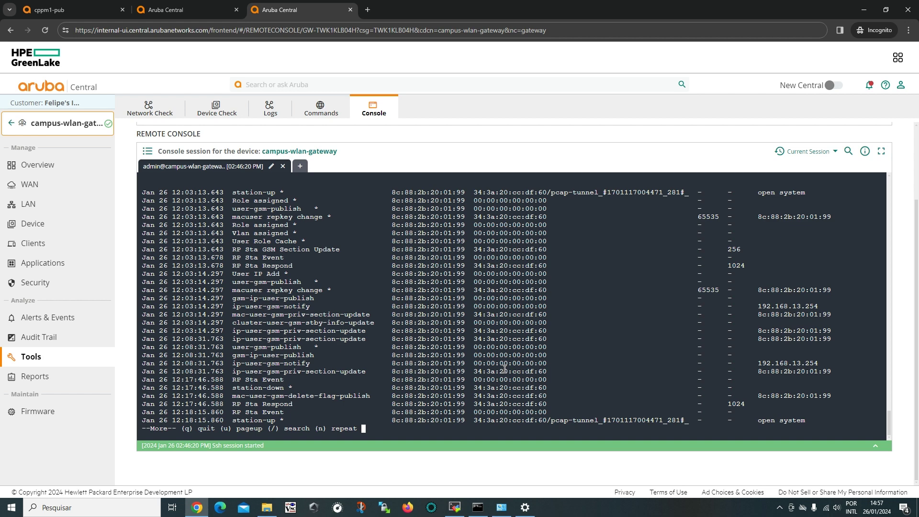
{"action": "key", "text": "Return"}
{"action": "key", "text": "Return"}
{"action": "key", "text": "Return"}
{"action": "key", "text": "Return"}
{"action": "key", "text": "Return"}
{"action": "key", "text": "Return"}
{"action": "key", "text": "Return"}
{"action": "key", "text": "Return"}
{"action": "key", "text": "Return"}
{"action": "key", "text": "Return"}
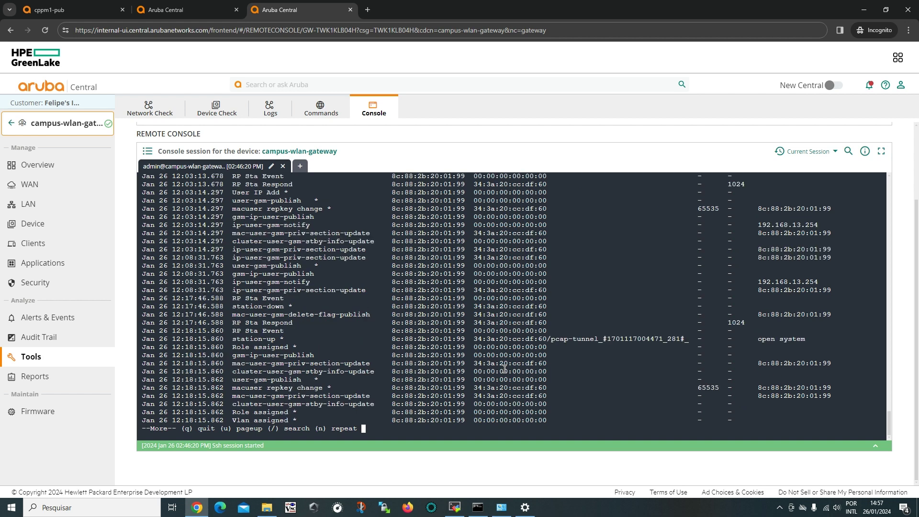
{"action": "key", "text": "Return"}
{"action": "key", "text": "Return"}
{"action": "key", "text": "Return"}
{"action": "key", "text": "Return"}
{"action": "key", "text": "Return"}
{"action": "key", "text": "Return"}
{"action": "key", "text": "Return"}
{"action": "key", "text": "Return"}
{"action": "key", "text": "Return"}
{"action": "key", "text": "Return"}
{"action": "key", "text": "Return"}
{"action": "key", "text": "Return"}
{"action": "key", "text": "Return"}
{"action": "key", "text": "Return"}
{"action": "key", "text": "Return"}
{"action": "key", "text": "Return"}
{"action": "key", "text": "Return"}
{"action": "key", "text": "Return"}
{"action": "key", "text": "Return"}
{"action": "key", "text": "Return"}
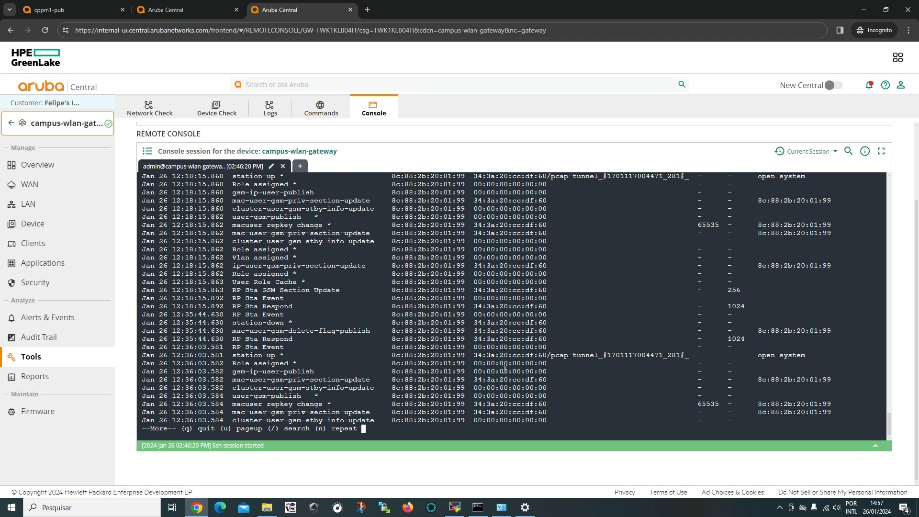
{"action": "key", "text": "Return"}
{"action": "key", "text": "Return"}
{"action": "key", "text": "Return"}
{"action": "key", "text": "Return"}
{"action": "key", "text": "Return"}
{"action": "key", "text": "Return"}
{"action": "key", "text": "Return"}
{"action": "key", "text": "Return"}
{"action": "key", "text": "Return"}
{"action": "key", "text": "Return"}
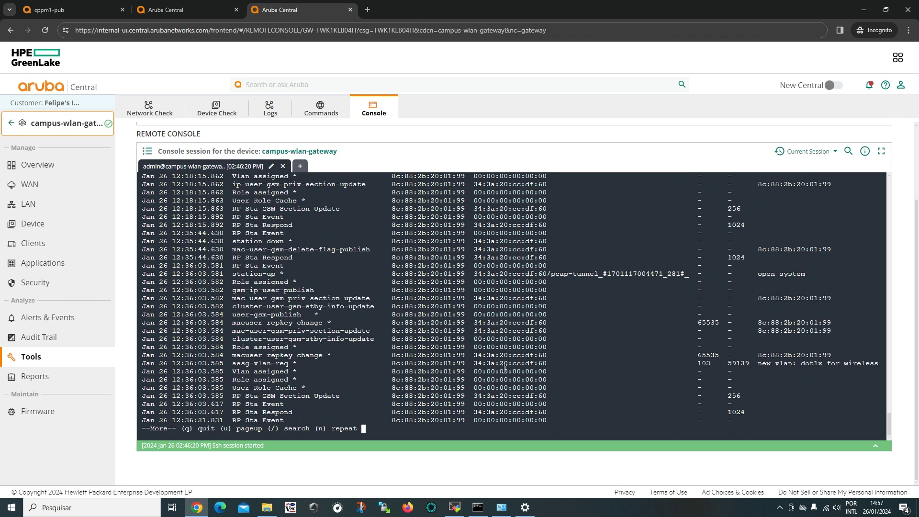
{"action": "key", "text": "Return"}
{"action": "key", "text": "Return"}
{"action": "key", "text": "Return"}
{"action": "key", "text": "Return"}
{"action": "key", "text": "Return"}
{"action": "key", "text": "Return"}
{"action": "key", "text": "Return"}
{"action": "key", "text": "Return"}
{"action": "key", "text": "Return"}
{"action": "key", "text": "Return"}
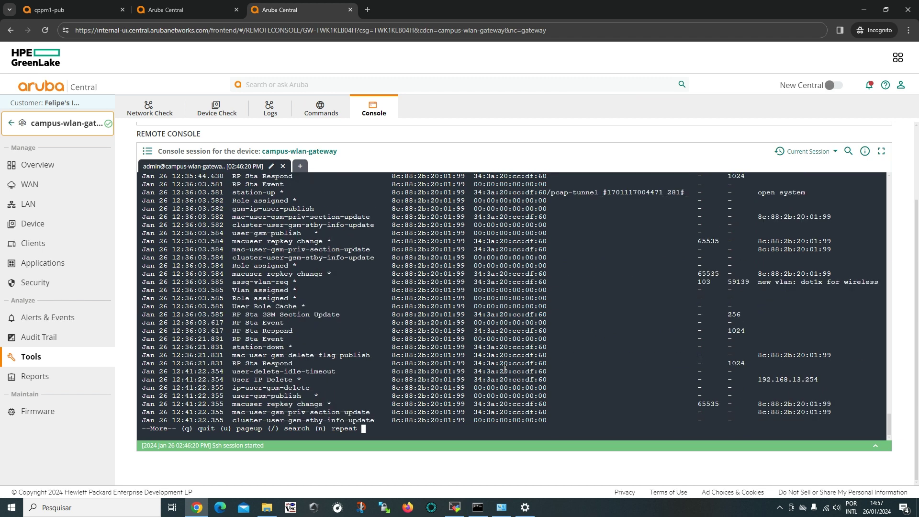
{"action": "key", "text": "Return"}
{"action": "key", "text": "Return"}
{"action": "key", "text": "Return"}
{"action": "key", "text": "Return"}
{"action": "key", "text": "Return"}
{"action": "key", "text": "Return"}
{"action": "key", "text": "Return"}
{"action": "key", "text": "Return"}
{"action": "key", "text": "Return"}
{"action": "key", "text": "Return"}
{"action": "key", "text": "Return"}
{"action": "key", "text": "Return"}
{"action": "key", "text": "Return"}
{"action": "key", "text": "Return"}
{"action": "key", "text": "Return"}
{"action": "key", "text": "Return"}
{"action": "key", "text": "Return"}
{"action": "key", "text": "Return"}
{"action": "key", "text": "Return"}
{"action": "key", "text": "Return"}
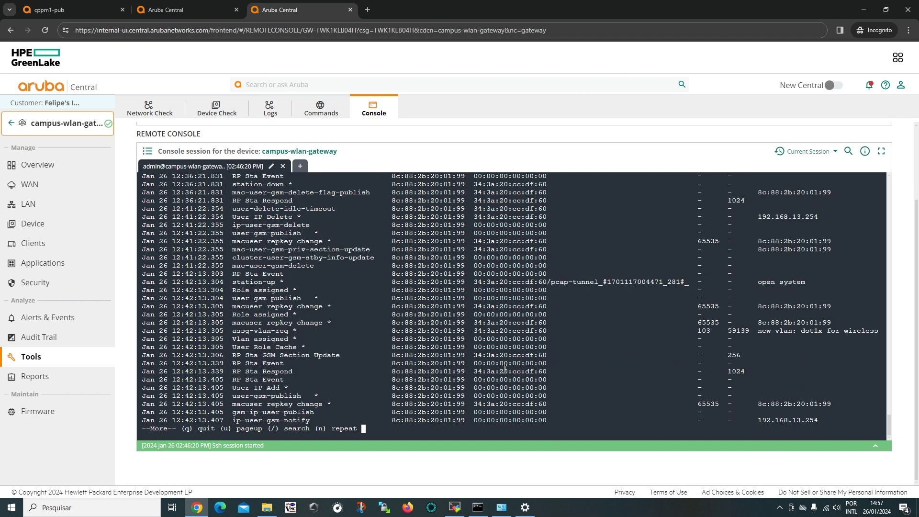
{"action": "key", "text": "Return"}
{"action": "key", "text": "Return"}
{"action": "key", "text": "Return"}
{"action": "key", "text": "Return"}
{"action": "key", "text": "Return"}
{"action": "key", "text": "Return"}
{"action": "key", "text": "Return"}
{"action": "key", "text": "Return"}
{"action": "key", "text": "Return"}
{"action": "key", "text": "Return"}
{"action": "key", "text": "Return"}
{"action": "key", "text": "Return"}
{"action": "key", "text": "Return"}
{"action": "key", "text": "Return"}
{"action": "key", "text": "Return"}
{"action": "key", "text": "Return"}
{"action": "key", "text": "Return"}
{"action": "key", "text": "Return"}
{"action": "key", "text": "Return"}
{"action": "key", "text": "Return"}
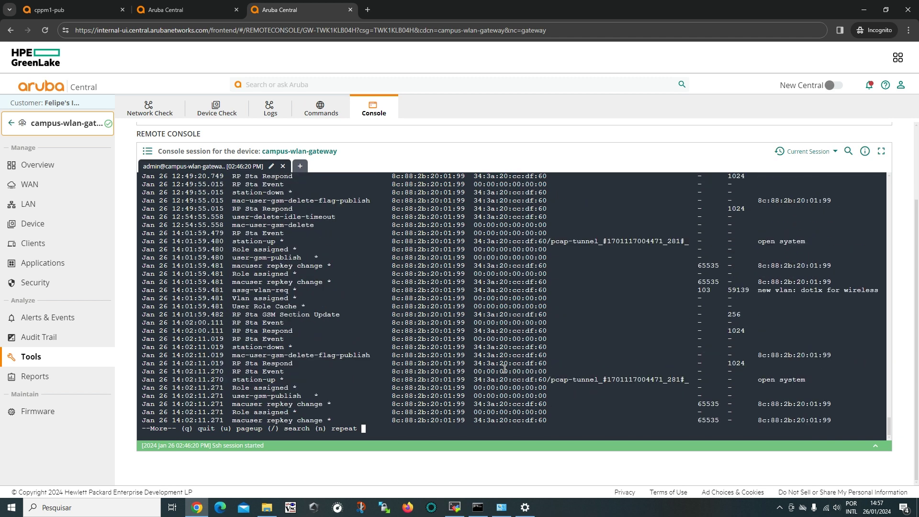
{"action": "key", "text": "Return"}
{"action": "key", "text": "Return"}
{"action": "key", "text": "Return"}
{"action": "key", "text": "Return"}
{"action": "key", "text": "Return"}
{"action": "key", "text": "Return"}
{"action": "key", "text": "Return"}
{"action": "key", "text": "Return"}
{"action": "key", "text": "Return"}
{"action": "key", "text": "Return"}
{"action": "key", "text": "Return"}
{"action": "key", "text": "Return"}
{"action": "key", "text": "Return"}
{"action": "key", "text": "Return"}
{"action": "key", "text": "Return"}
{"action": "key", "text": "Return"}
{"action": "key", "text": "Return"}
{"action": "key", "text": "Return"}
{"action": "key", "text": "Return"}
{"action": "key", "text": "Return"}
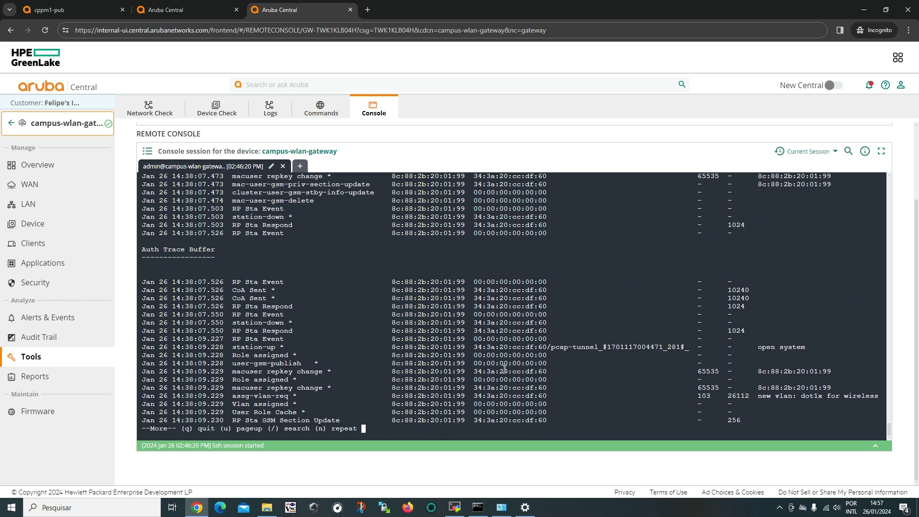
{"action": "key", "text": "Return"}
{"action": "key", "text": "Return"}
{"action": "key", "text": "Return"}
{"action": "key", "text": "Return"}
{"action": "key", "text": "Return"}
{"action": "key", "text": "Return"}
{"action": "key", "text": "Return"}
{"action": "key", "text": "Return"}
{"action": "key", "text": "Return"}
{"action": "key", "text": "Return"}
{"action": "key", "text": "Return"}
{"action": "key", "text": "Return"}
{"action": "key", "text": "Return"}
{"action": "key", "text": "Return"}
{"action": "key", "text": "Return"}
{"action": "key", "text": "Return"}
{"action": "key", "text": "Return"}
{"action": "key", "text": "Return"}
{"action": "key", "text": "Return"}
{"action": "key", "text": "Return"}
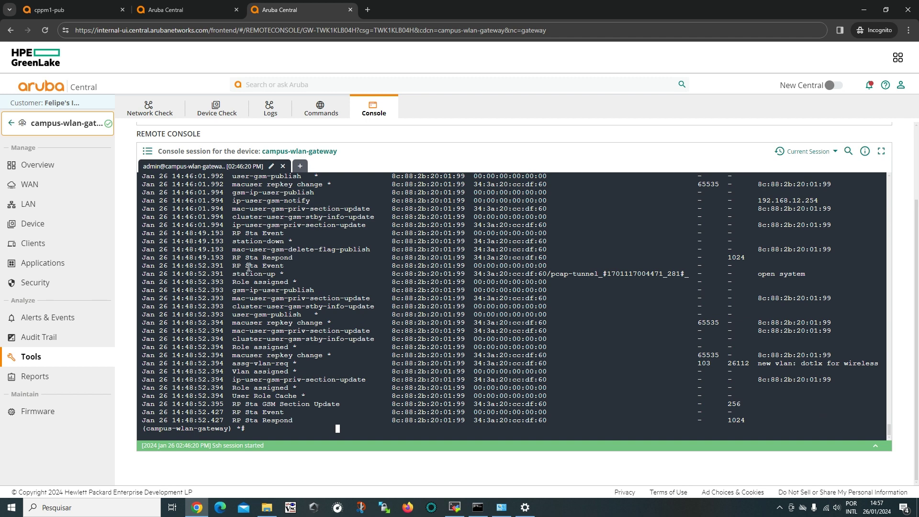
Review the station-up and user-gsm-priv-section-update entries in the auth trace.
{"action": "left_click_drag", "start_coordinate": [231, 273], "coordinate": [819, 276]}
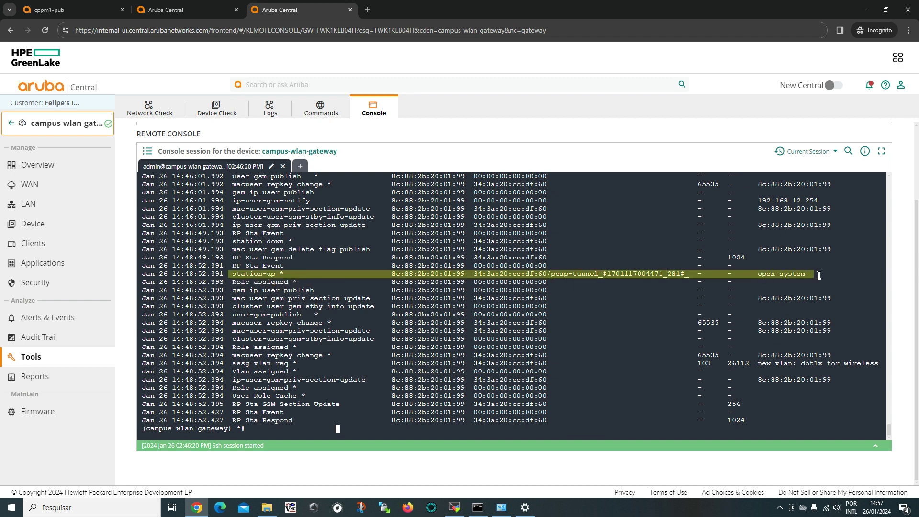
{"action": "left_click", "coordinate": [256, 272]}
{"action": "left_click_drag", "start_coordinate": [242, 279], "coordinate": [841, 311]}
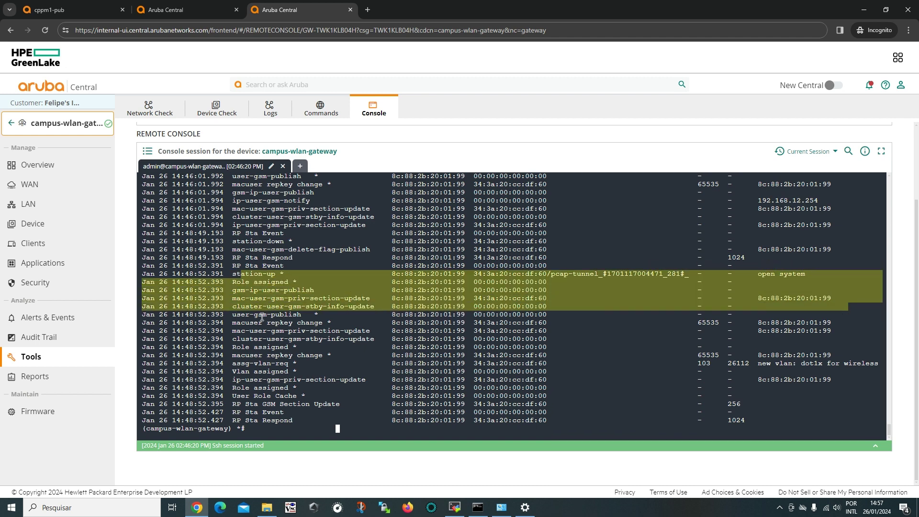
{"action": "left_click_drag", "start_coordinate": [250, 299], "coordinate": [498, 324]}
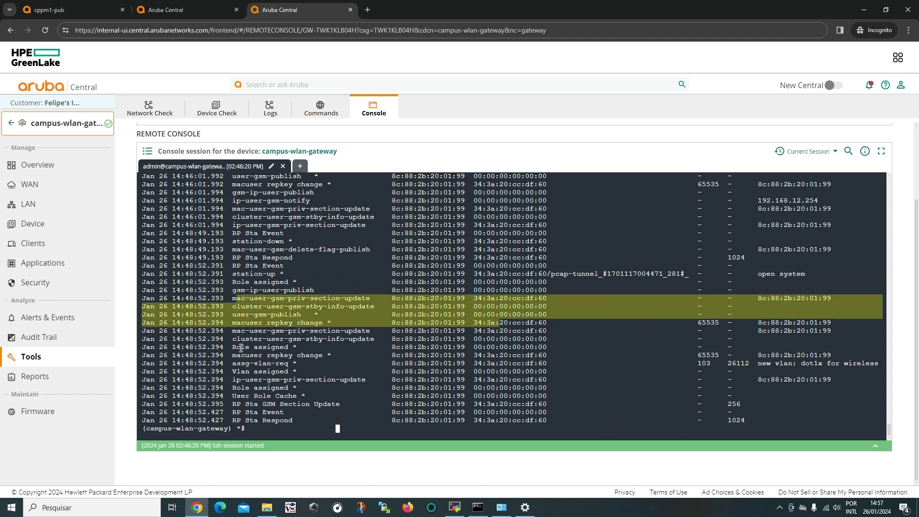
Review the Role assigned, VLAN assignment and new vlan: dot1x entries, then get a fresh prompt.
{"action": "left_click_drag", "start_coordinate": [236, 347], "coordinate": [829, 345]}
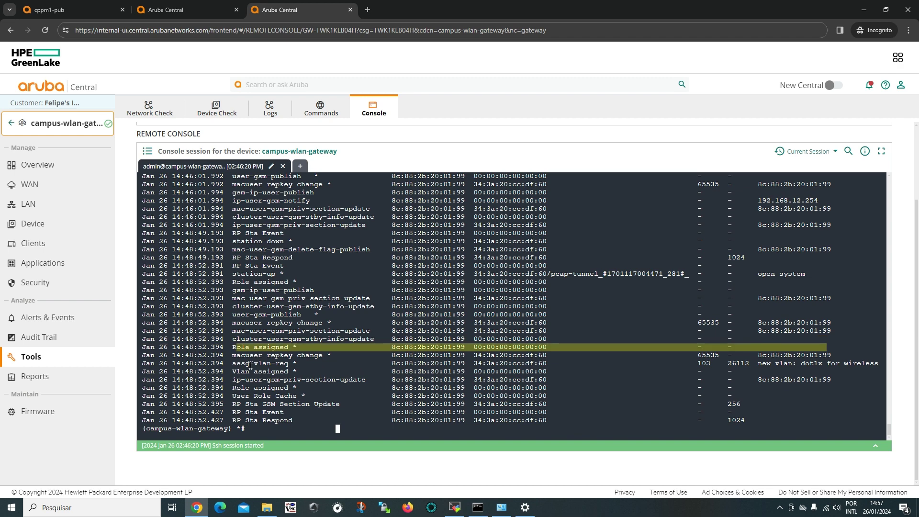
{"action": "left_click_drag", "start_coordinate": [246, 365], "coordinate": [710, 363]}
{"action": "left_click", "coordinate": [709, 364]}
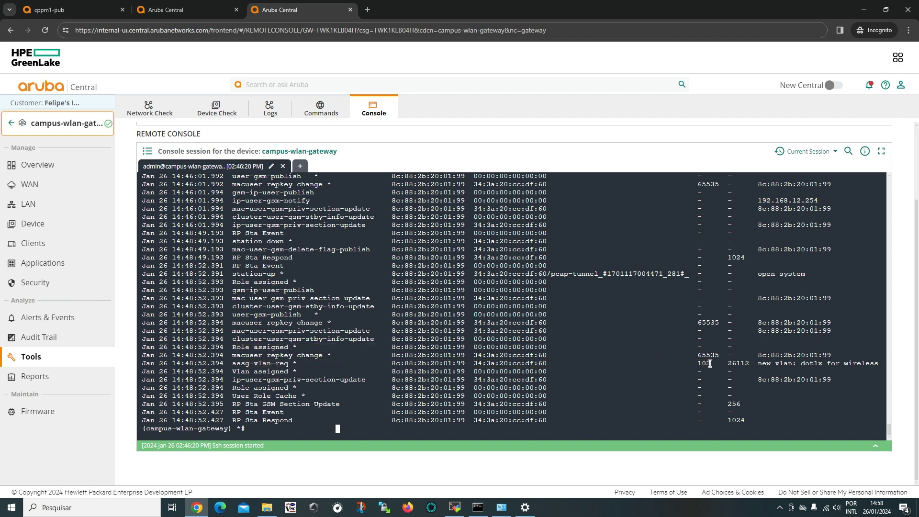
{"action": "left_click_drag", "start_coordinate": [240, 372], "coordinate": [289, 371]}
{"action": "left_click_drag", "start_coordinate": [758, 363], "coordinate": [823, 365]}
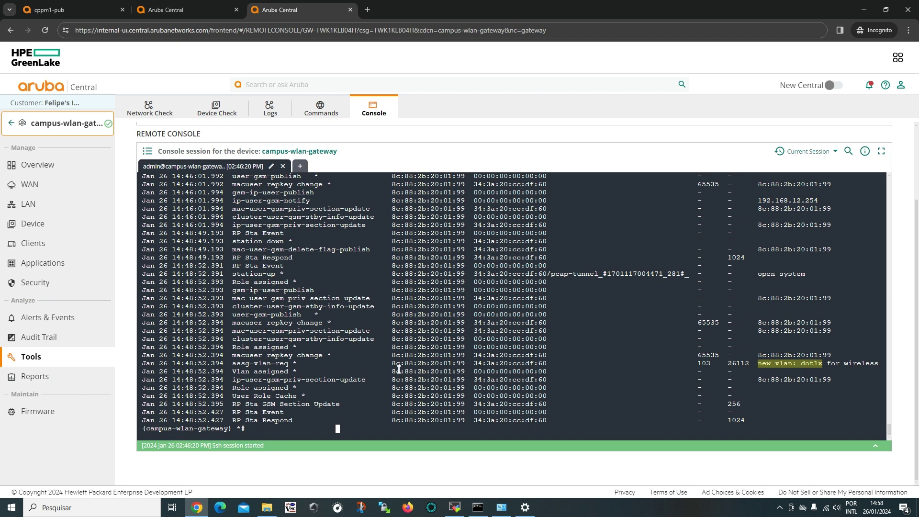
{"action": "scroll", "coordinate": [368, 367], "scroll_direction": "up", "scroll_amount": 3}
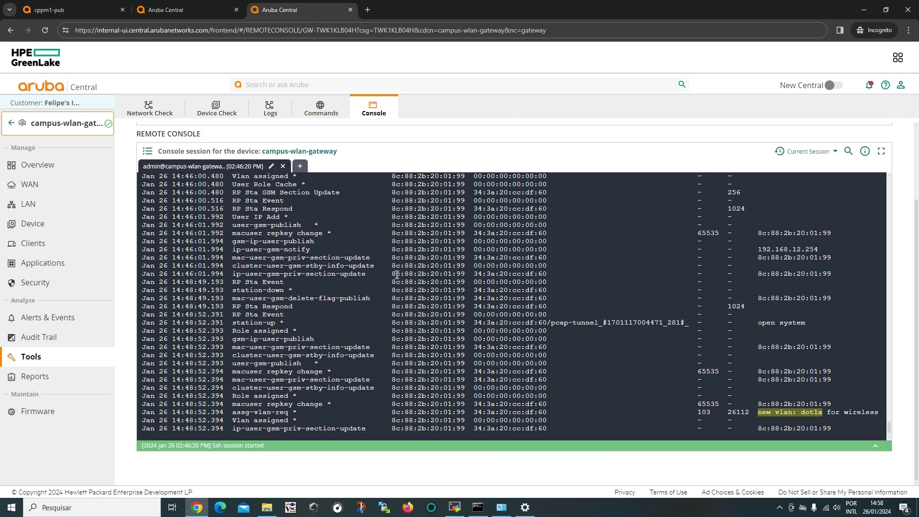
{"action": "scroll", "coordinate": [396, 276], "scroll_direction": "down", "scroll_amount": 3}
{"action": "left_click", "coordinate": [418, 232]}
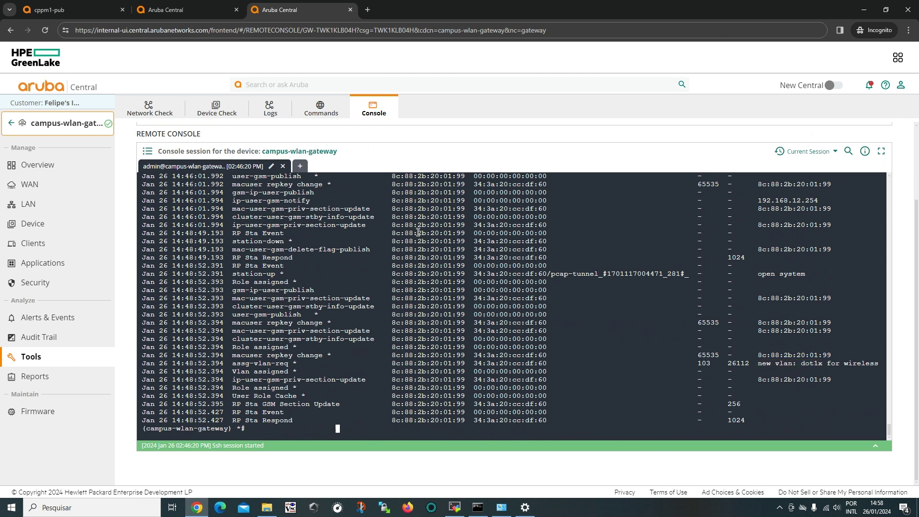
{"action": "key", "text": "Return"}
{"action": "key", "text": "Return"}
{"action": "key", "text": "Return"}
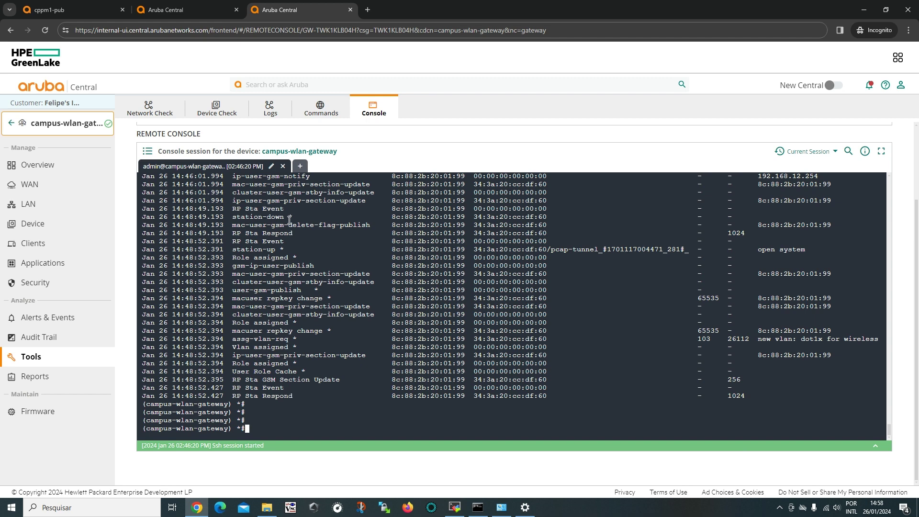
Close and save the campus-wlan-gateway console session, then switch to the saved sessions list.
{"action": "left_click", "coordinate": [283, 167]}
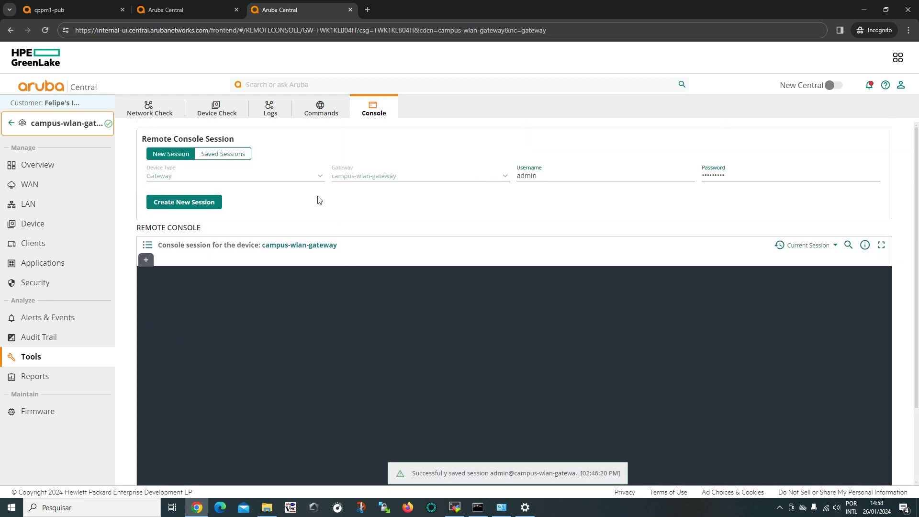
{"action": "left_click", "coordinate": [240, 157]}
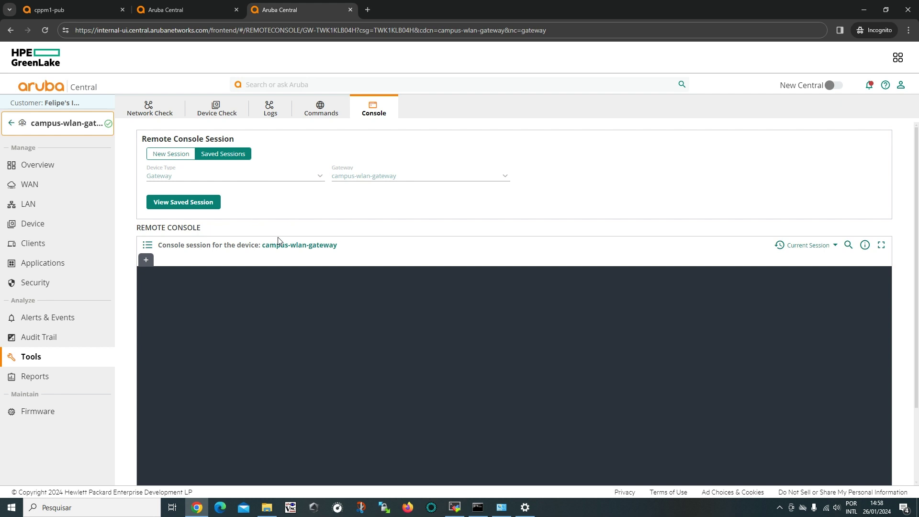
{"action": "scroll", "coordinate": [260, 248], "scroll_direction": "down", "scroll_amount": 2}
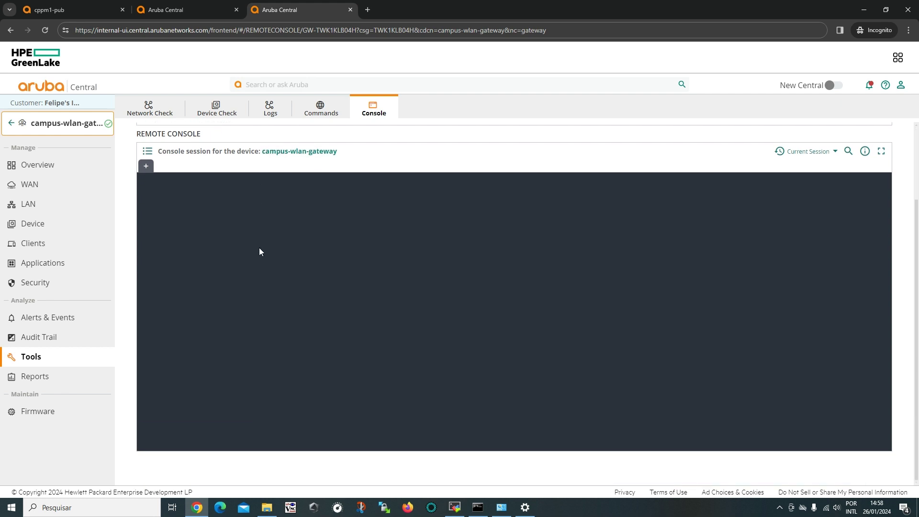
{"action": "scroll", "coordinate": [257, 344], "scroll_direction": "up", "scroll_amount": 2}
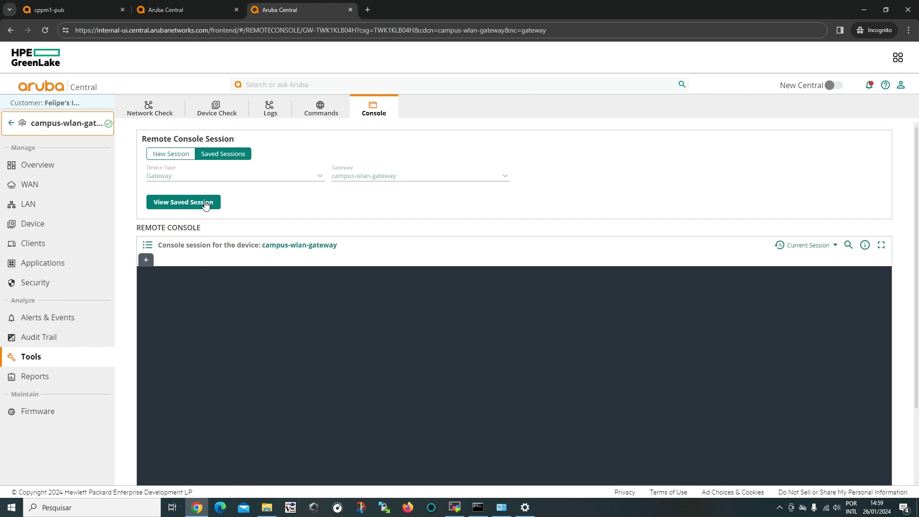
Load the saved gateway session and start replaying it.
{"action": "left_click", "coordinate": [206, 202]}
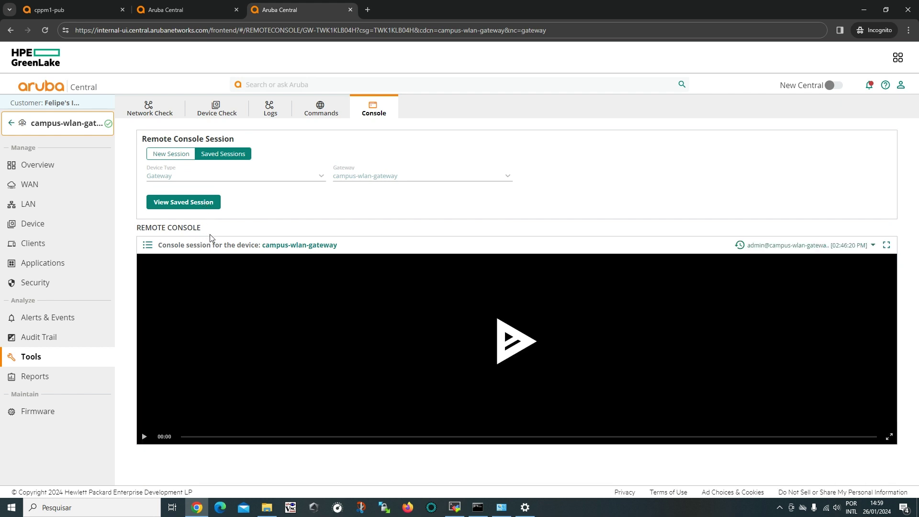
{"action": "left_click", "coordinate": [873, 245]}
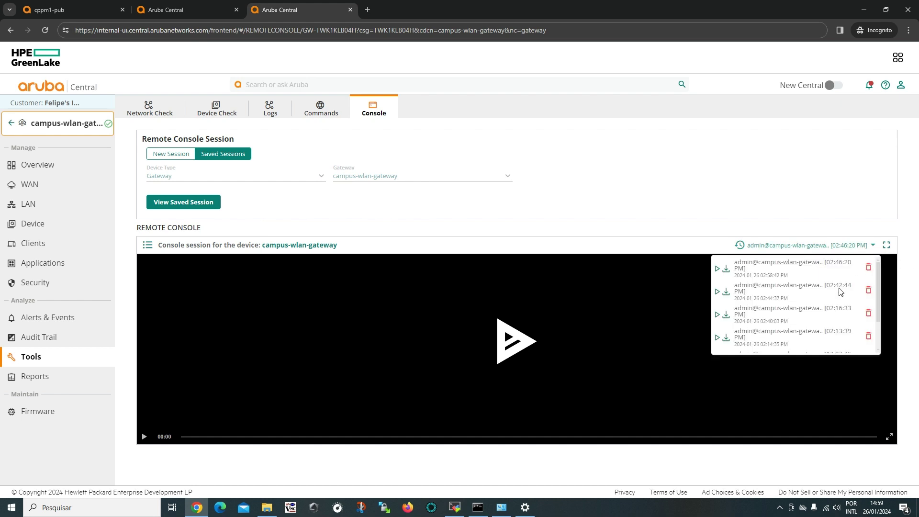
{"action": "left_click", "coordinate": [532, 224]}
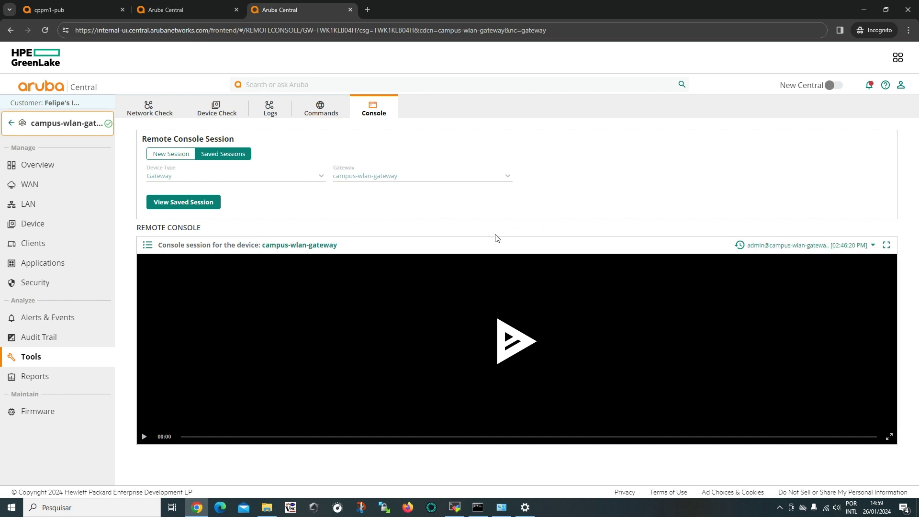
{"action": "left_click", "coordinate": [523, 338]}
{"action": "scroll", "coordinate": [478, 218], "scroll_direction": "down", "scroll_amount": 1}
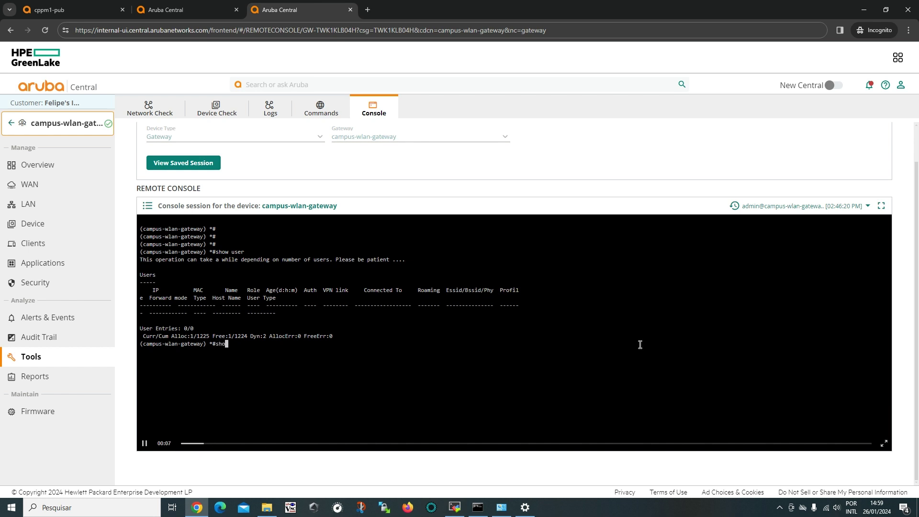
Skip the replay ahead past 01:38, 02:10 and 02:29 to auth-tracebuf, then download the latest session.
{"action": "left_click", "coordinate": [507, 444]}
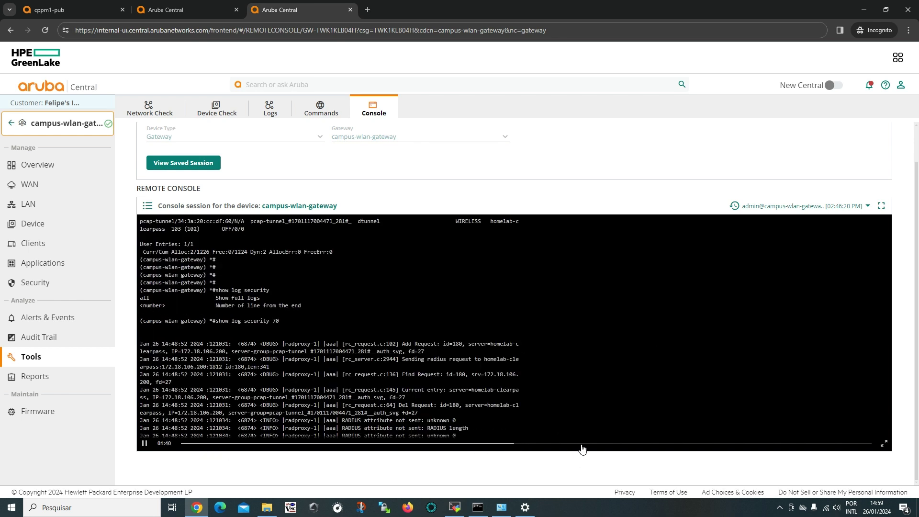
{"action": "left_click", "coordinate": [612, 444]}
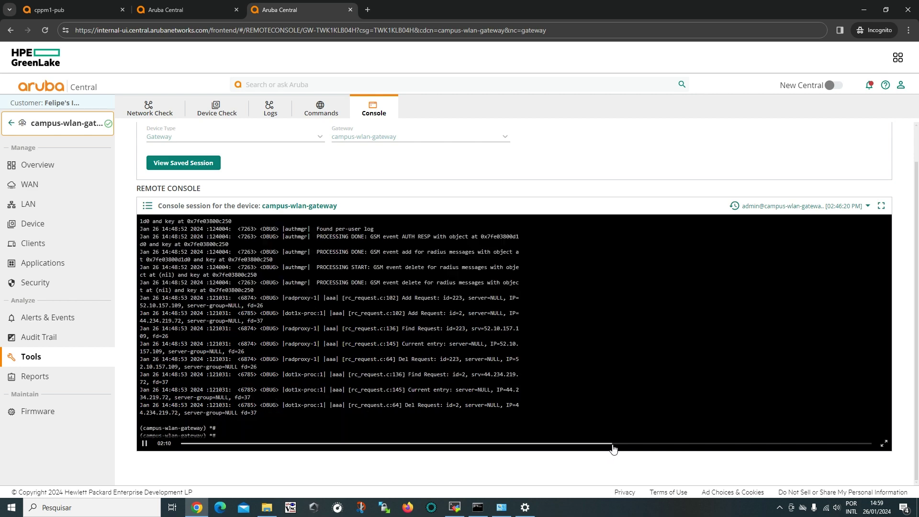
{"action": "left_click", "coordinate": [678, 444]}
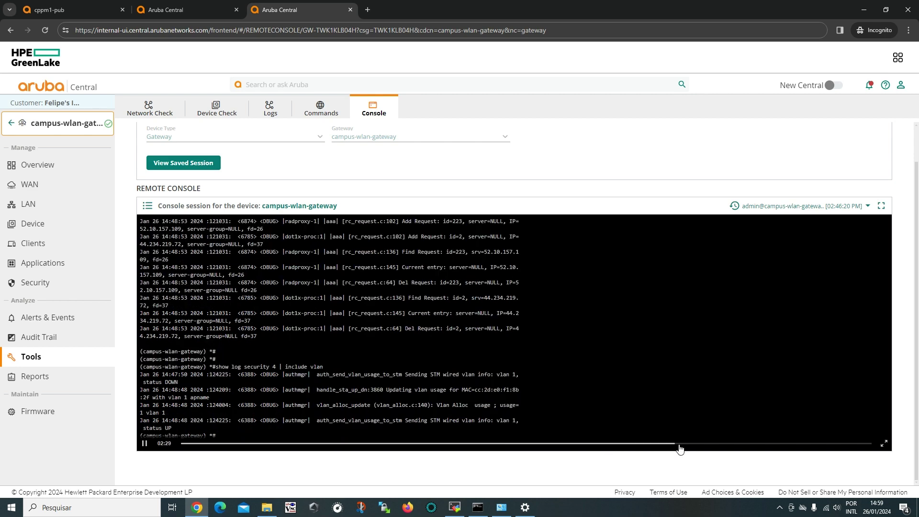
{"action": "left_click", "coordinate": [722, 446]}
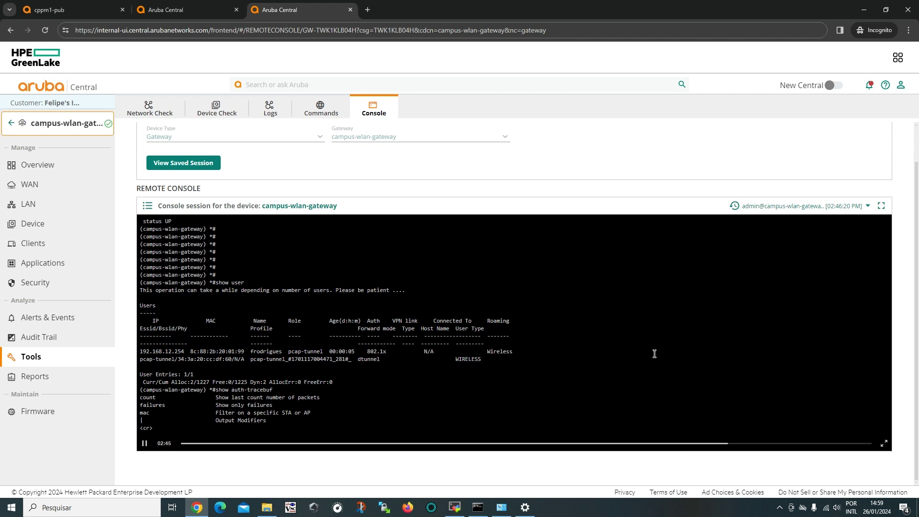
{"action": "left_click", "coordinate": [868, 207]}
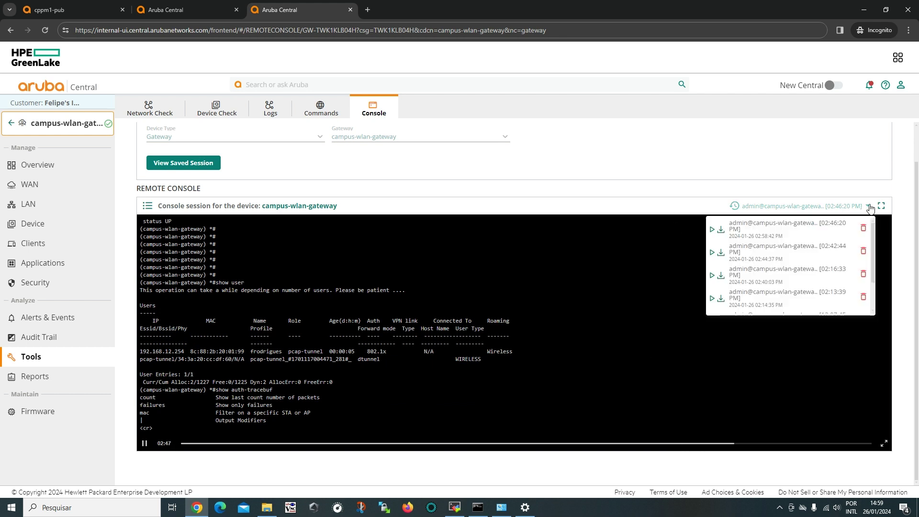
{"action": "left_click", "coordinate": [721, 234]}
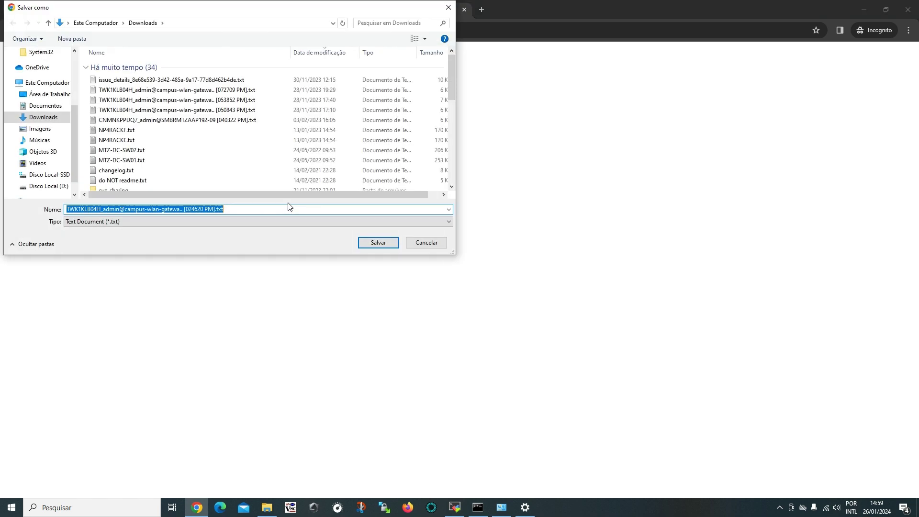
Save the 02:46:20 PM session as a .txt file in Downloads.
{"action": "left_click", "coordinate": [378, 243]}
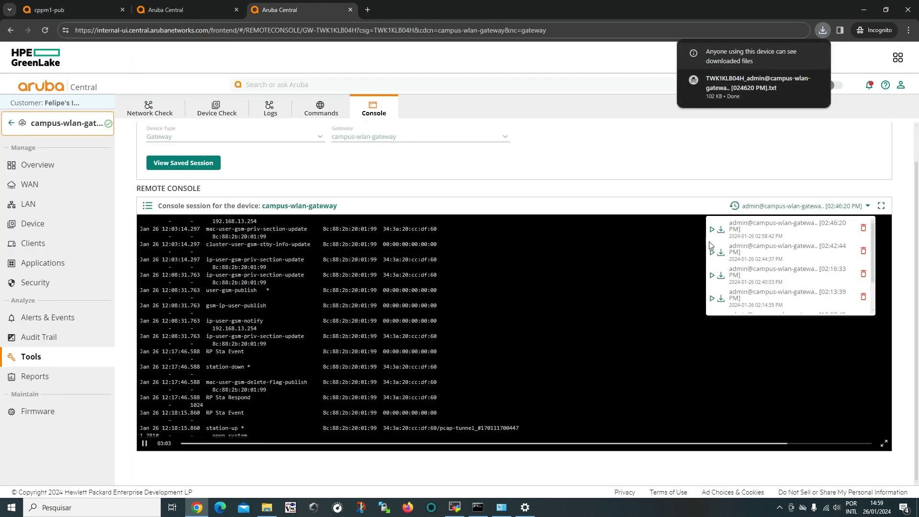
Open the downloaded session .txt in Notepad, read through the transcript, and close Notepad.
{"action": "left_click", "coordinate": [755, 88]}
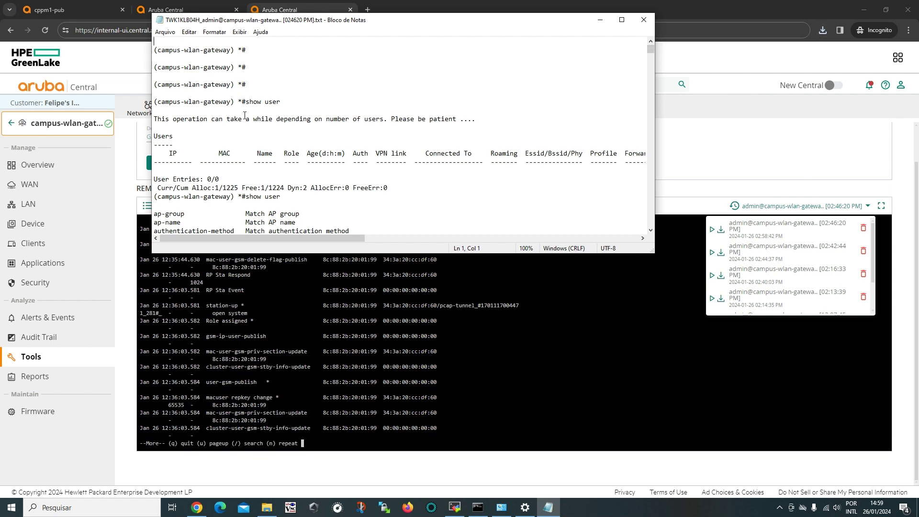
{"action": "scroll", "coordinate": [258, 110], "scroll_direction": "down", "scroll_amount": 10}
{"action": "scroll", "coordinate": [246, 124], "scroll_direction": "down", "scroll_amount": 10}
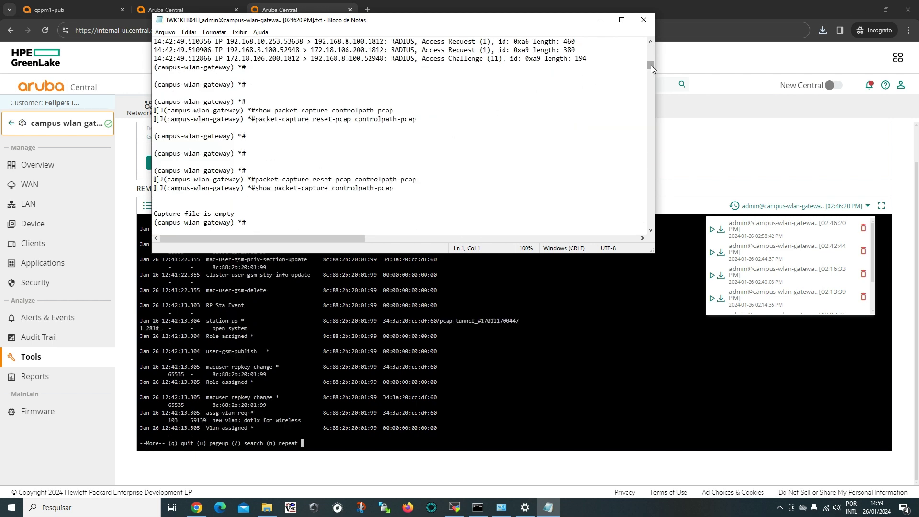
{"action": "mouse_move", "coordinate": [650, 65]}
{"action": "left_mouse_down"}
{"action": "mouse_move", "coordinate": [651, 221]}
{"action": "mouse_move", "coordinate": [644, 50]}
{"action": "left_mouse_up"}
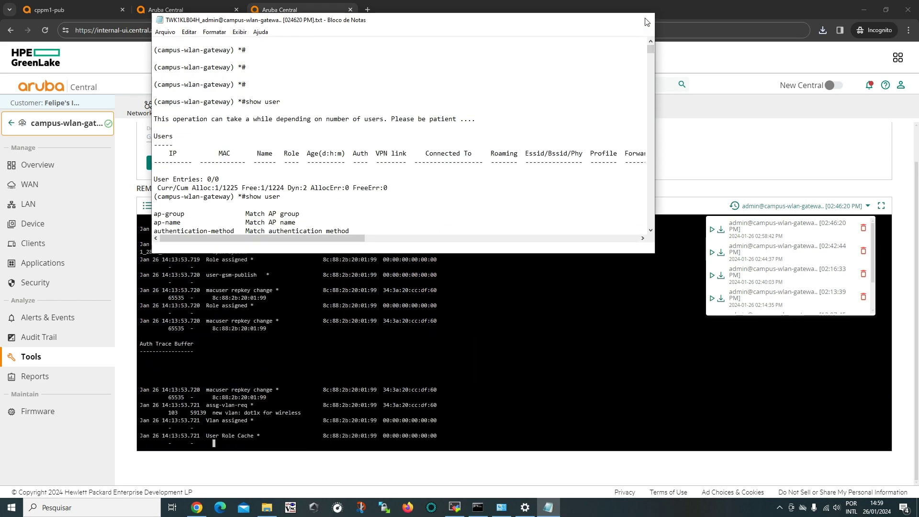
{"action": "left_click", "coordinate": [643, 20]}
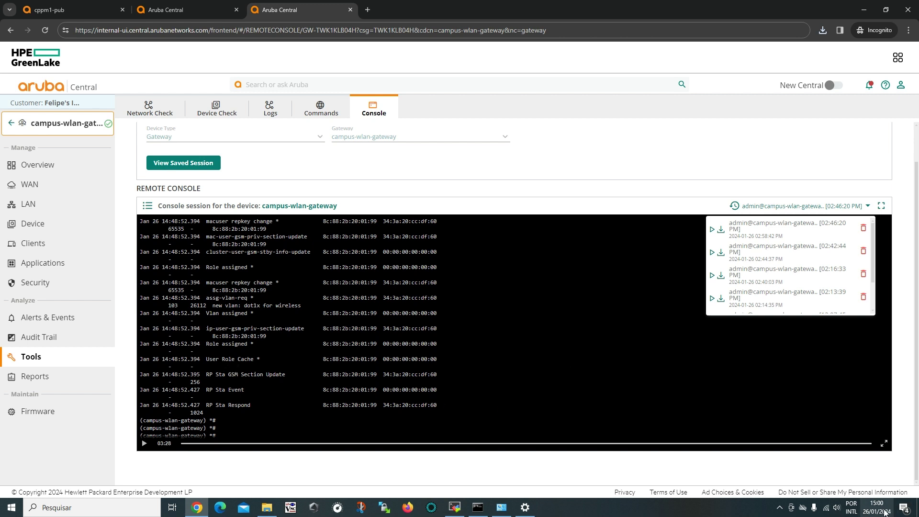
{"action": "mouse_move", "coordinate": [877, 512]}
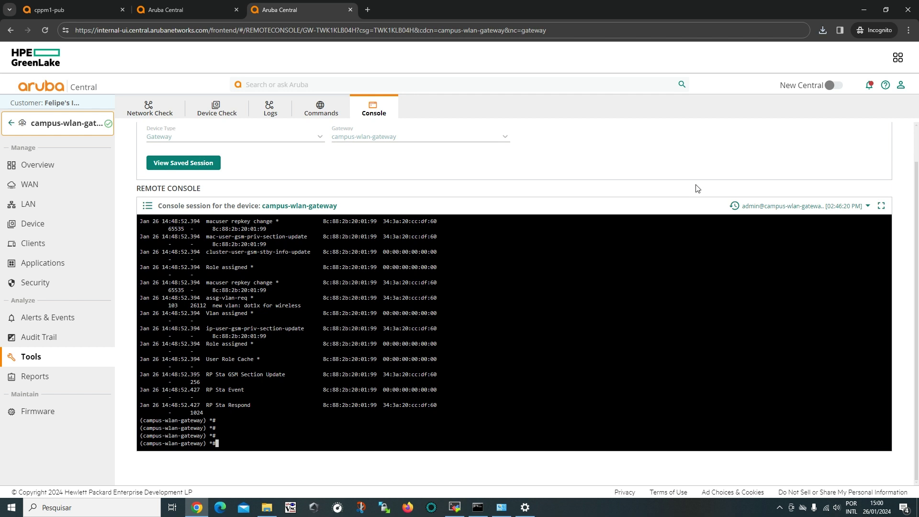
{"action": "mouse_move", "coordinate": [542, 357]}
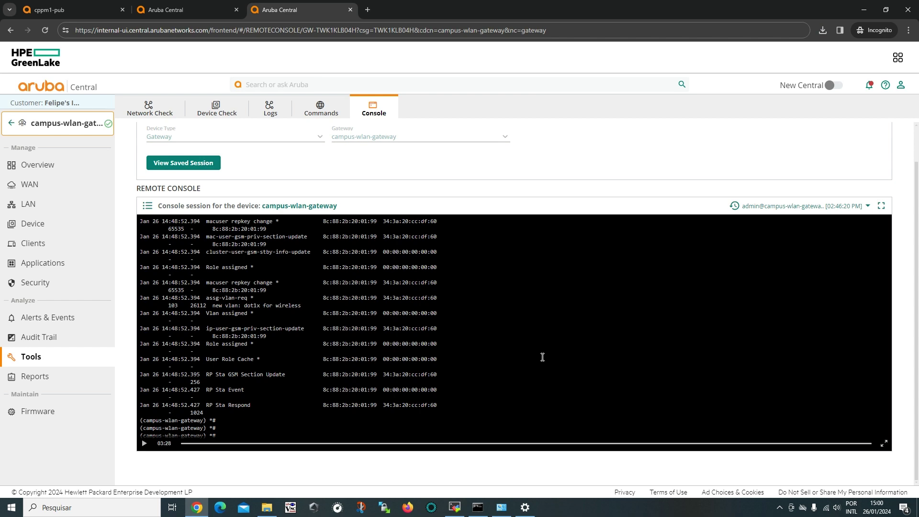